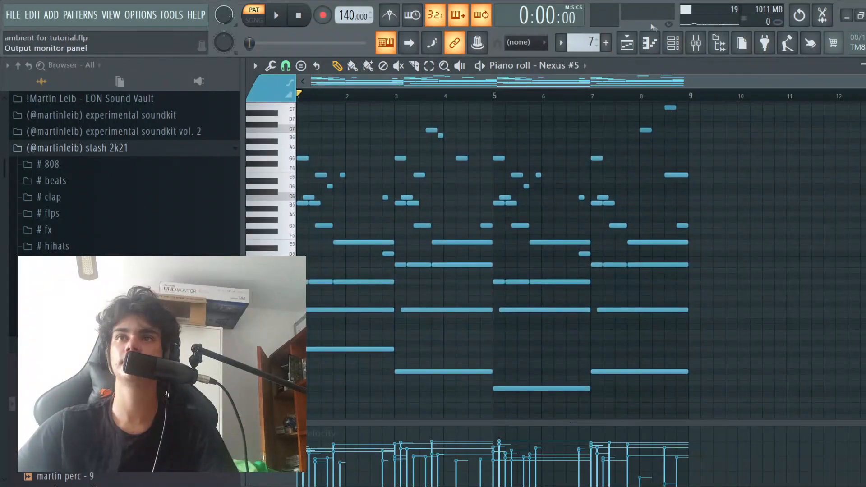
# Step: Examine the mixer track assigned to the Nexus #5 channel
pyautogui.click(673, 42)
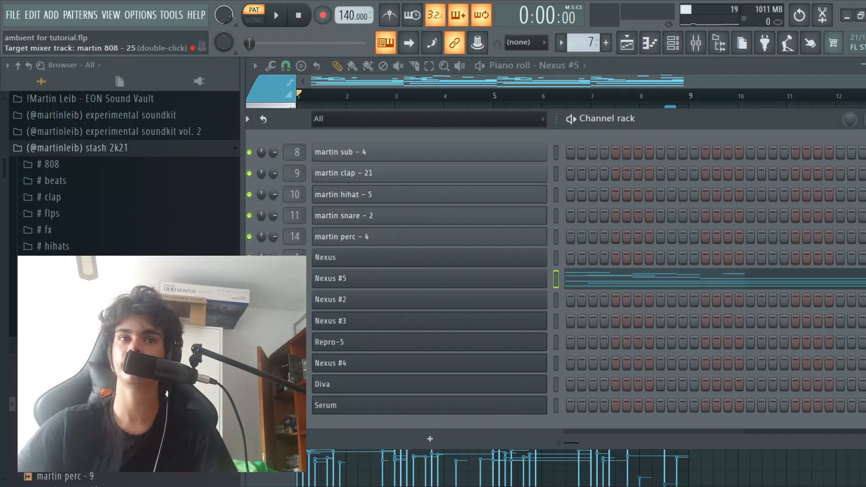
pyautogui.doubleClick(556, 279)
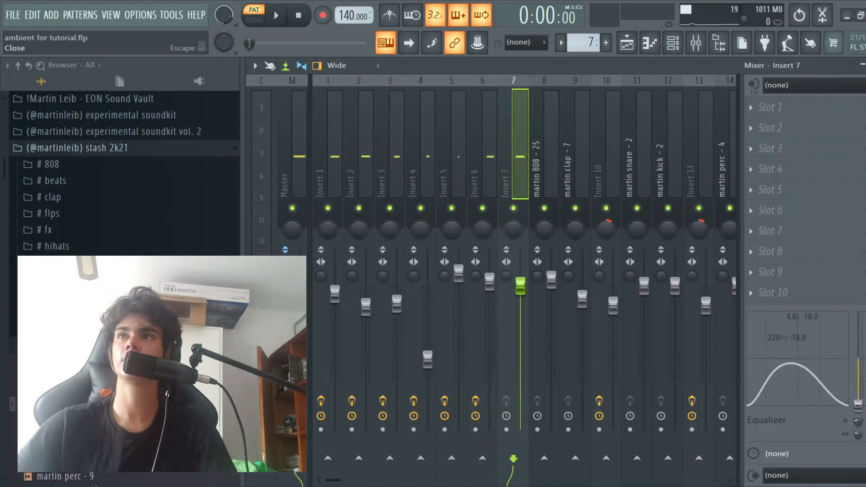
pyautogui.press('Escape')
pyautogui.press('F9')
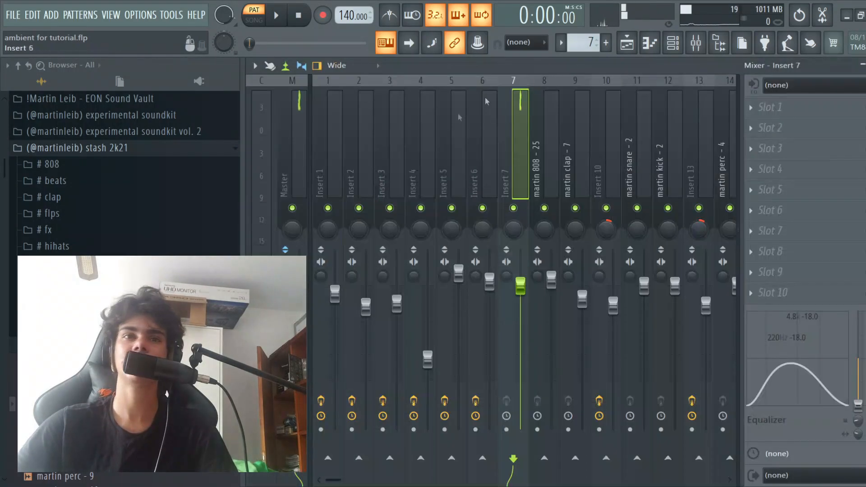
pyautogui.doubleClick(522, 71)
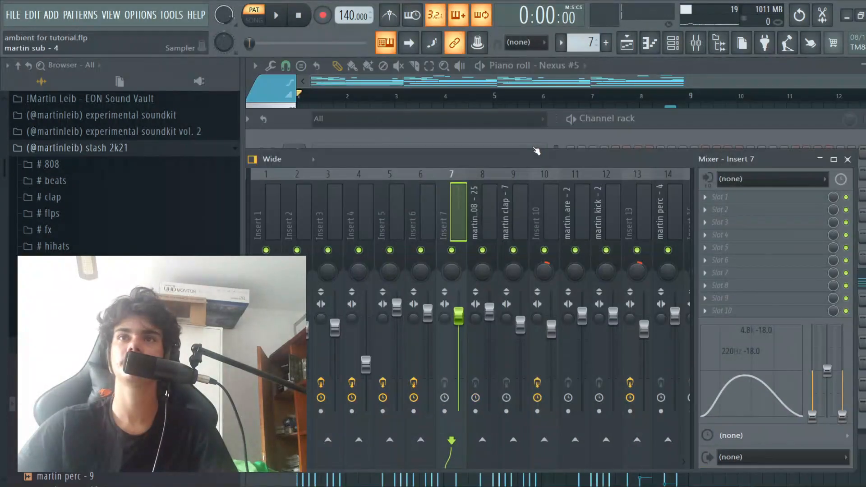
pyautogui.moveTo(620, 129); pyautogui.dragTo(652, 103)
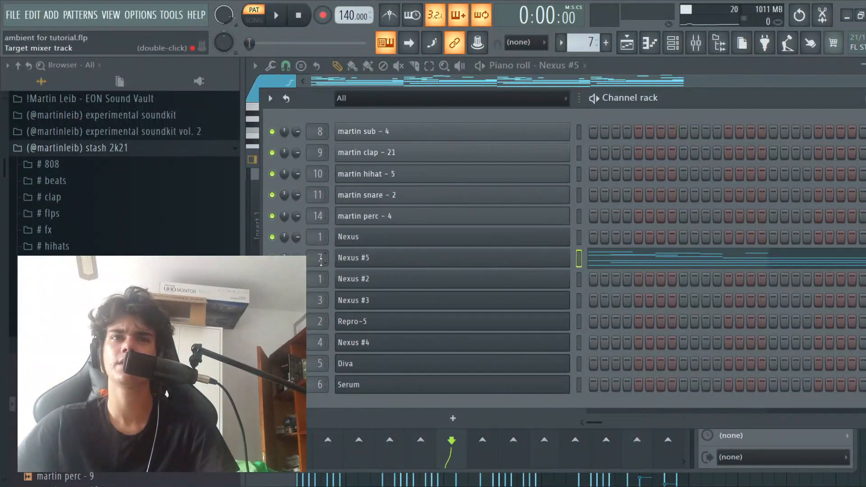
# Step: Try routing Nexus #5 to mixer track 11, and route it back to mixer track 7
pyautogui.press('F9')
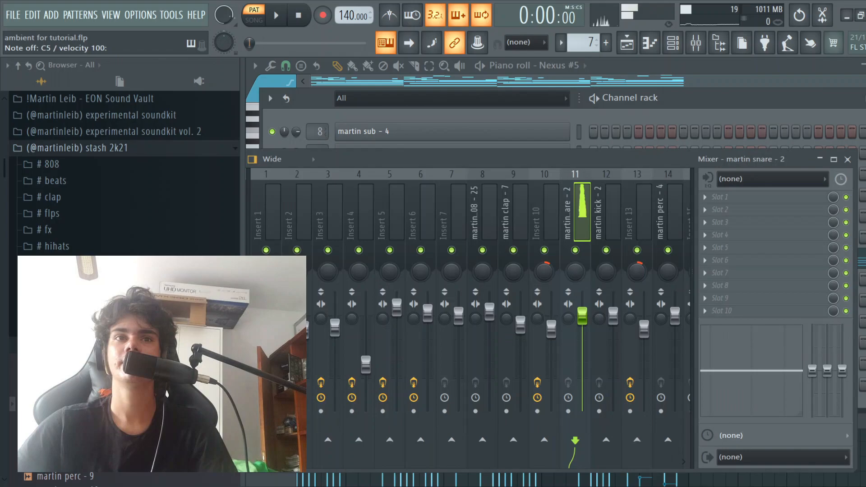
pyautogui.click(623, 111)
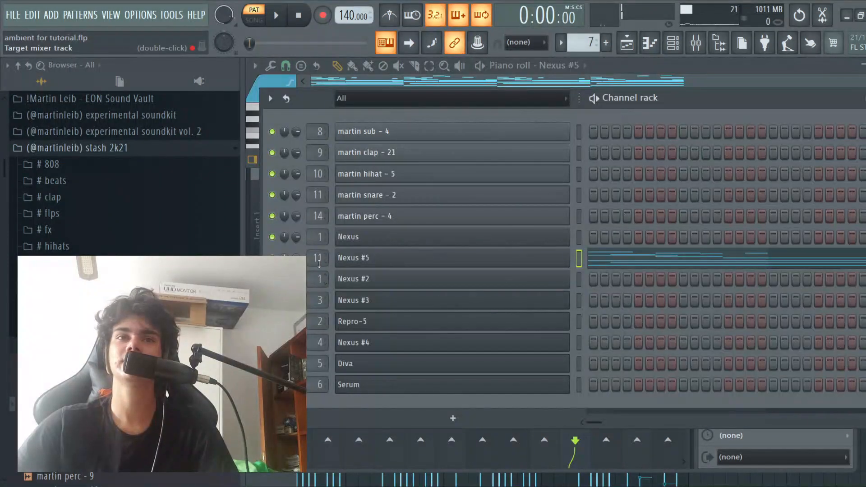
pyautogui.doubleClick(323, 260)
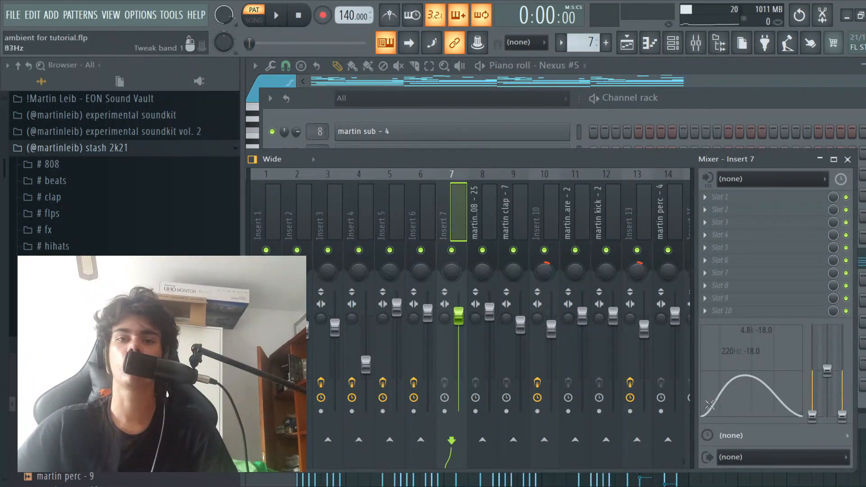
# Step: Open the Nexus #5 notes in the piano roll and play the melody through
pyautogui.click(865, 259)
pyautogui.click(779, 266)
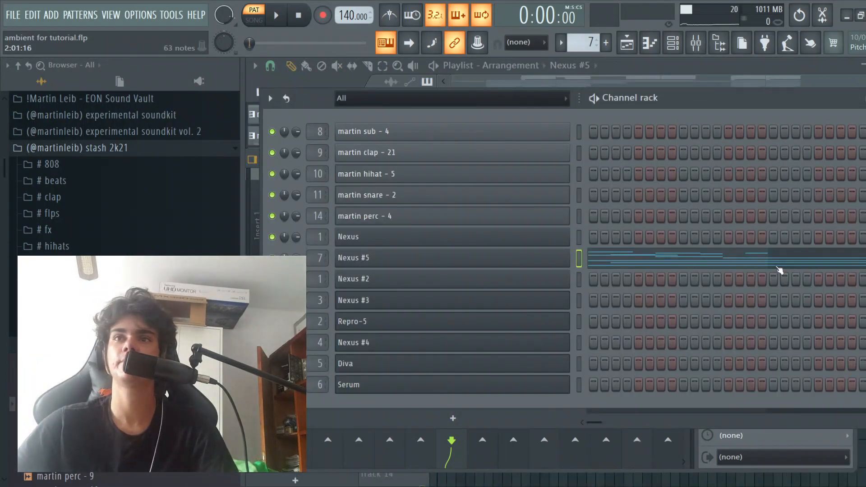
pyautogui.click(778, 266)
pyautogui.press('space')
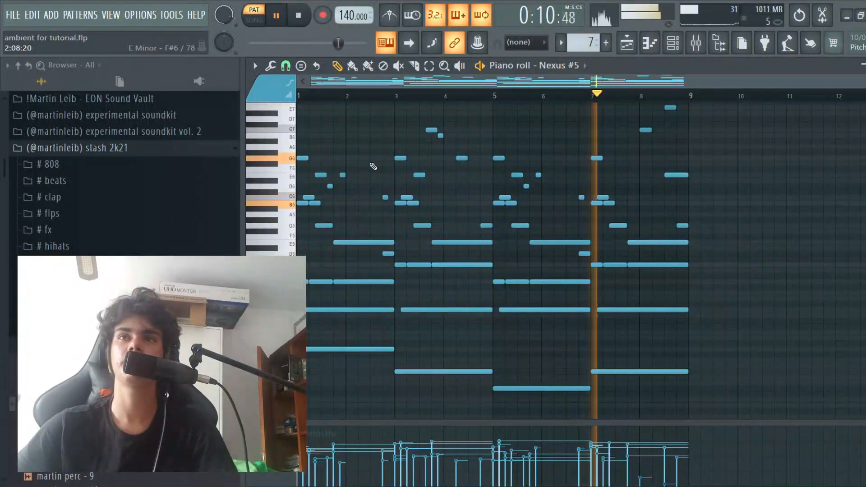
pyautogui.scroll(1, 727, 327)
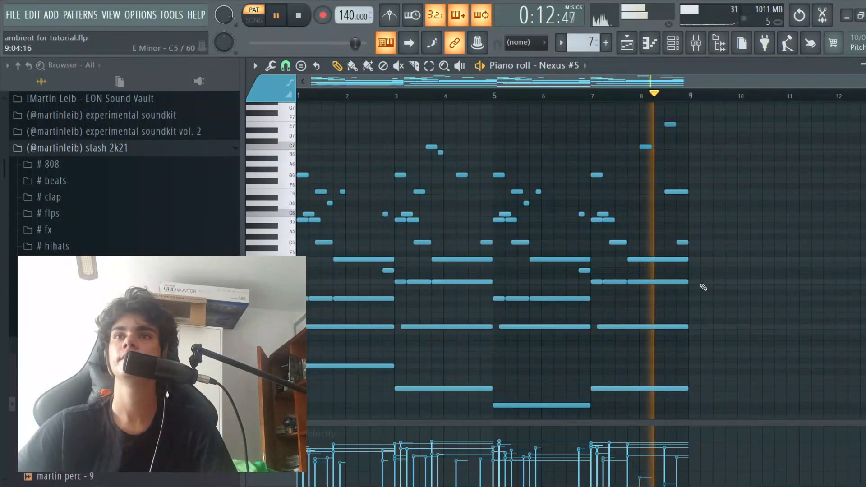
pyautogui.press('space')
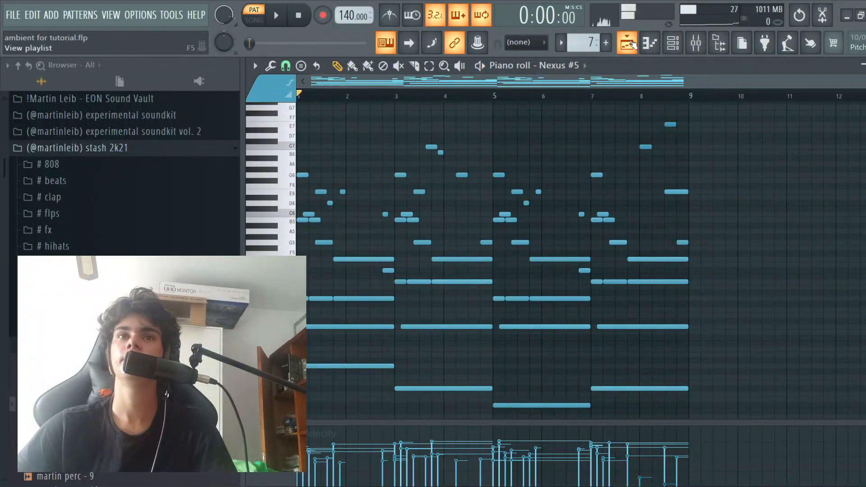
# Step: Select bars 9 to 17 of the playlist arrangement and play that section in song mode
pyautogui.click(632, 43)
pyautogui.scroll(-4, 515, 215)
pyautogui.scroll(4, 515, 214)
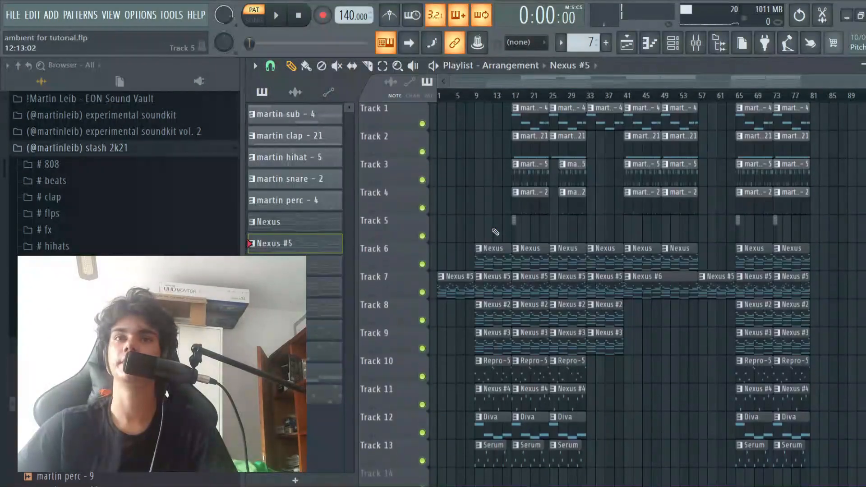
pyautogui.moveTo(477, 96); pyautogui.dragTo(512, 97)
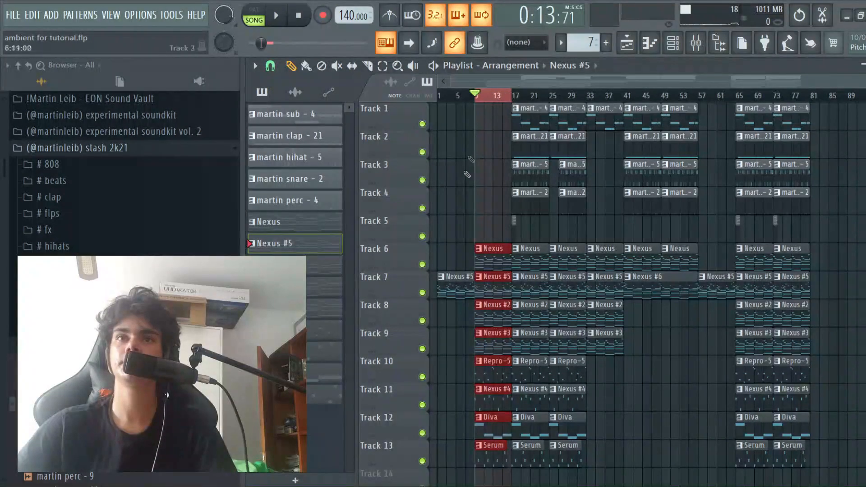
pyautogui.scroll(4, 485, 180)
pyautogui.scroll(-2, 464, 257)
pyautogui.press('space')
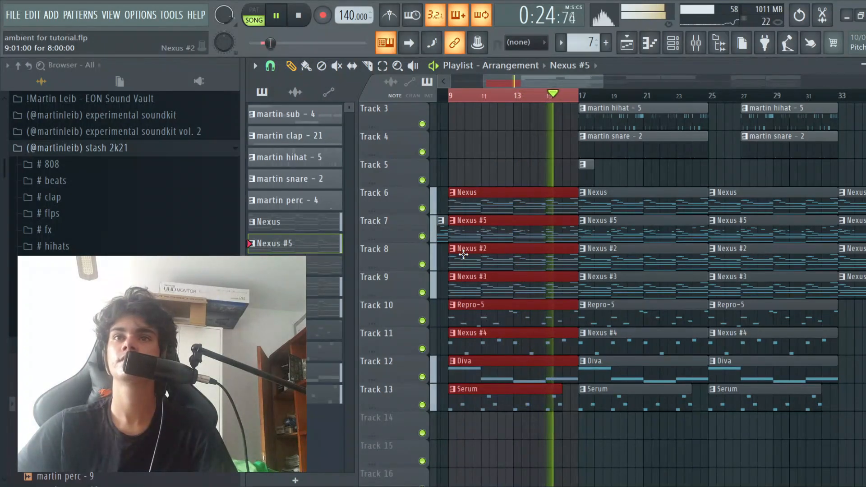
pyautogui.press('space')
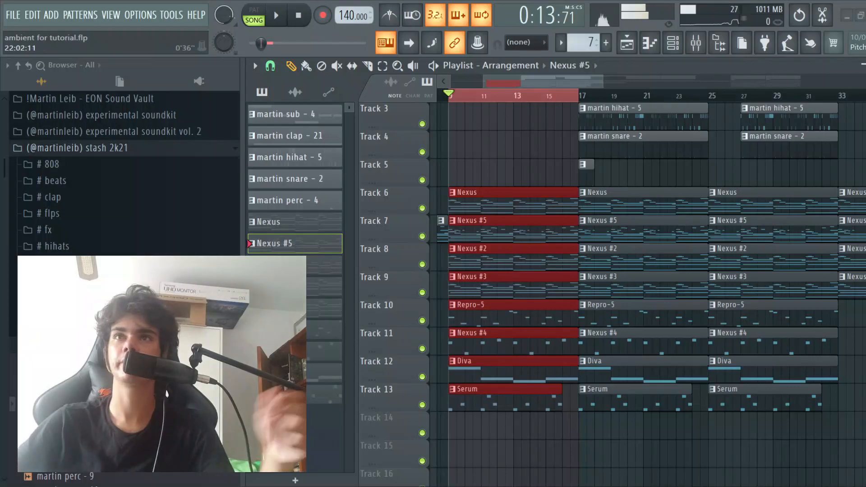
# Step: Check the piano preset used by the original Nexus channel
pyautogui.click(673, 43)
pyautogui.click(511, 242)
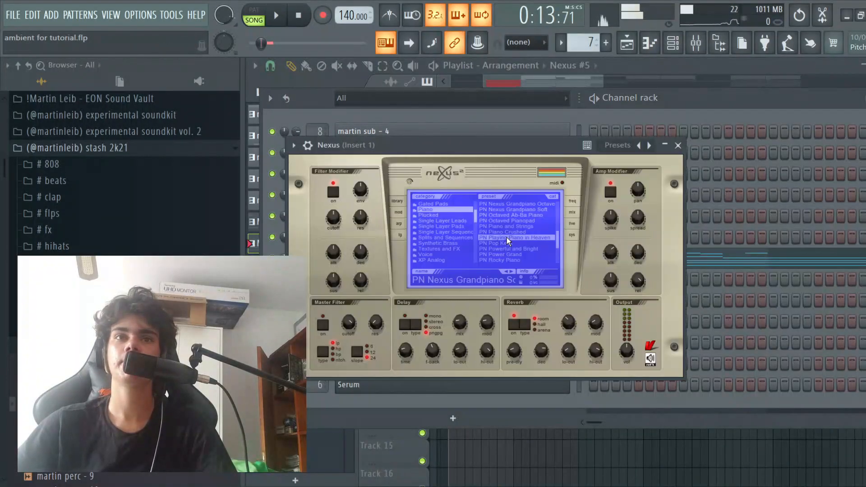
pyautogui.click(730, 227)
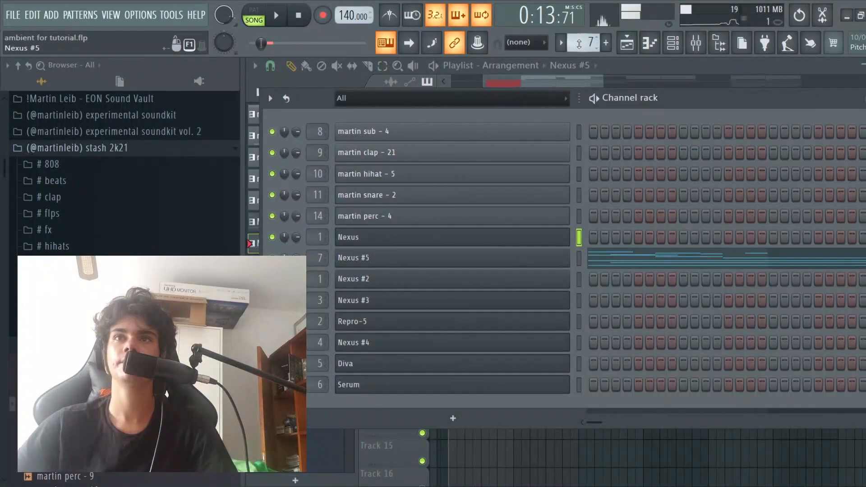
# Step: Play the Nexus notes of pattern 6 in pattern mode and view the Nexus instrument during playback
pyautogui.click(636, 445)
pyautogui.doubleClick(535, 209)
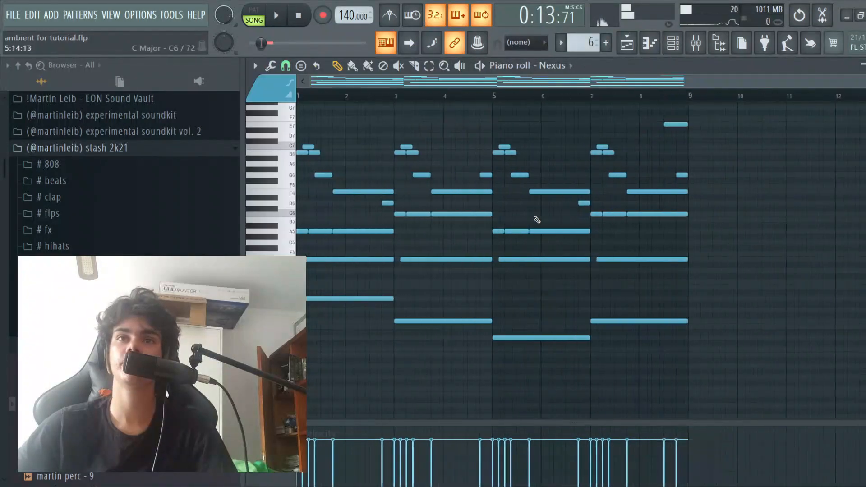
pyautogui.click(254, 11)
pyautogui.press('space')
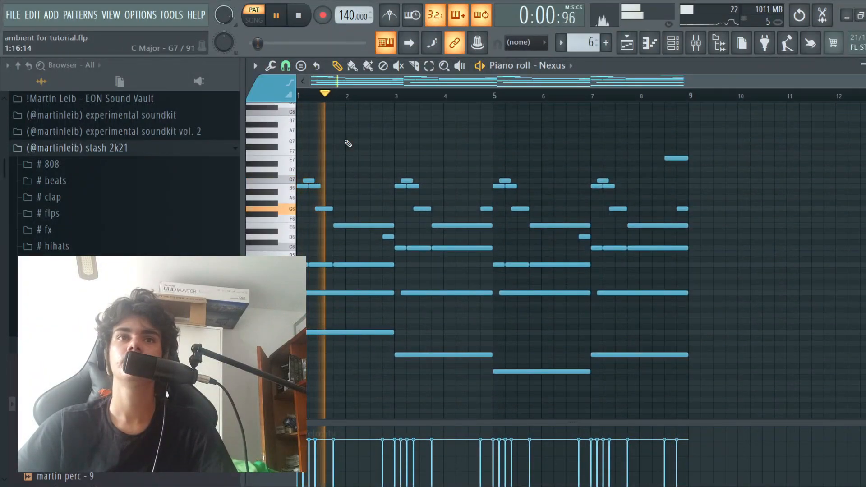
pyautogui.scroll(1, 348, 144)
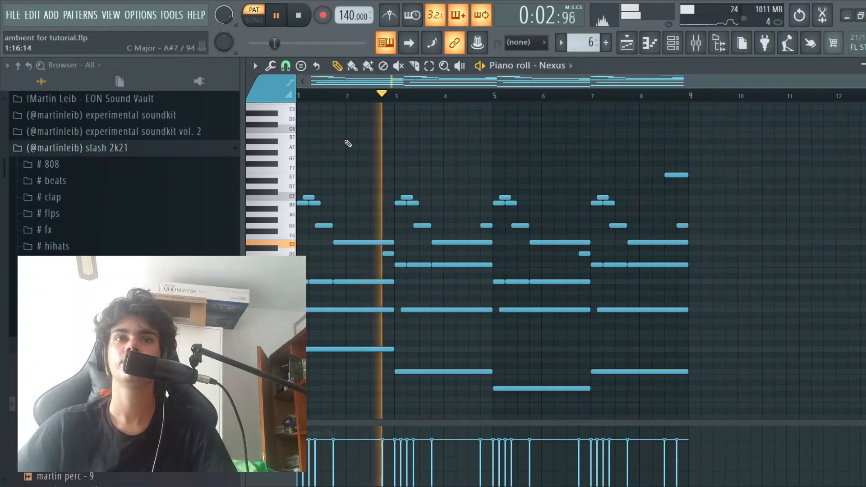
pyautogui.click(673, 43)
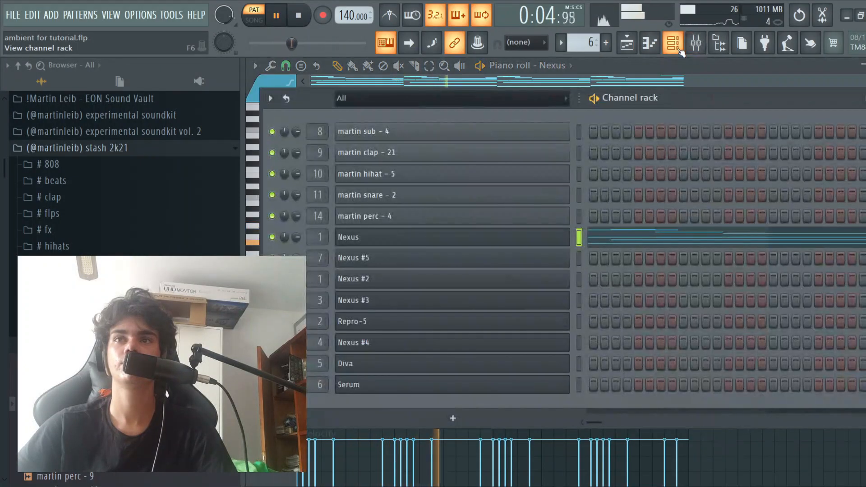
pyautogui.click(497, 236)
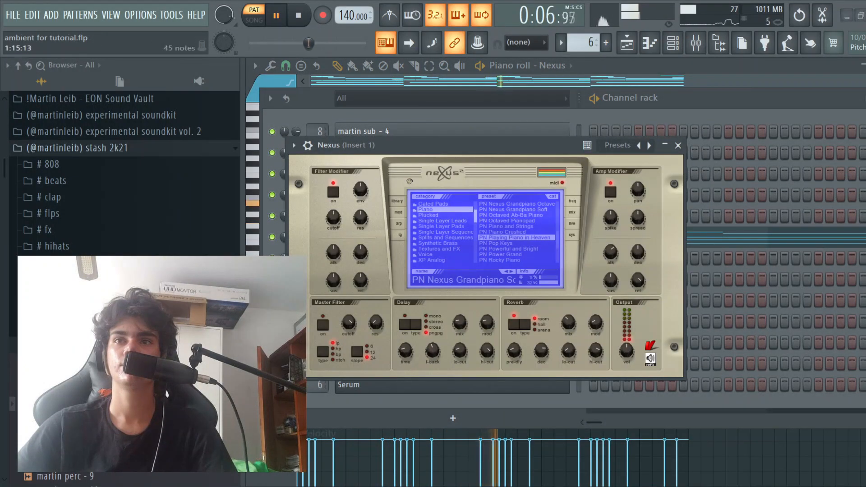
pyautogui.press('Escape')
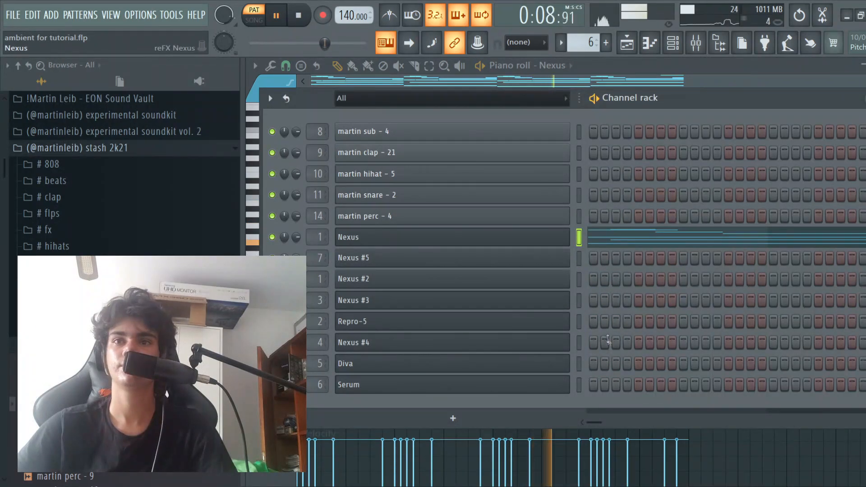
# Step: Clone the Nexus channel and load a piano preset in the copy
pyautogui.press('Escape')
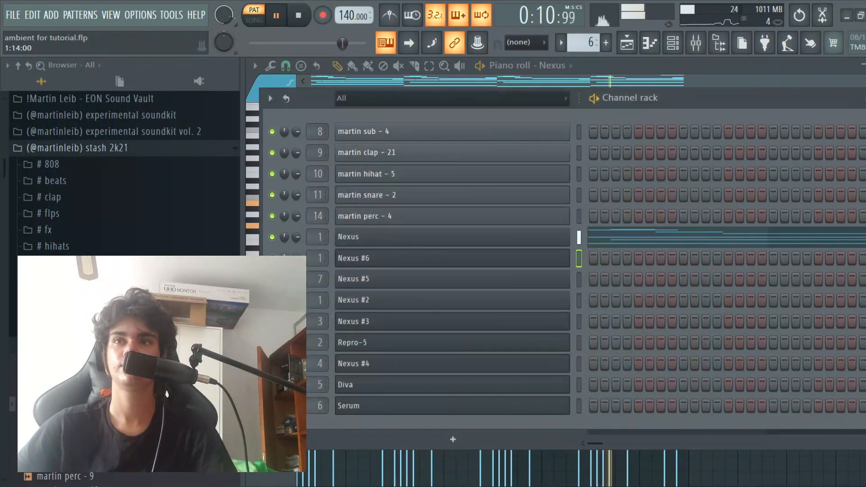
pyautogui.press('F9')
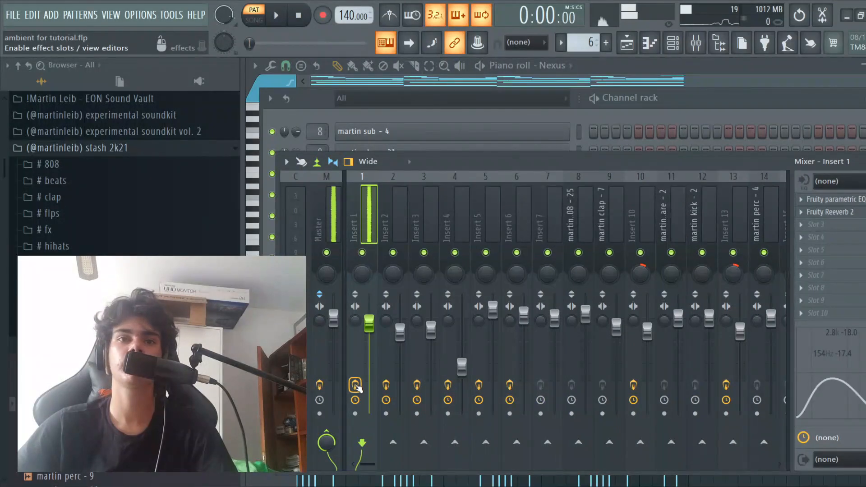
pyautogui.press('F9')
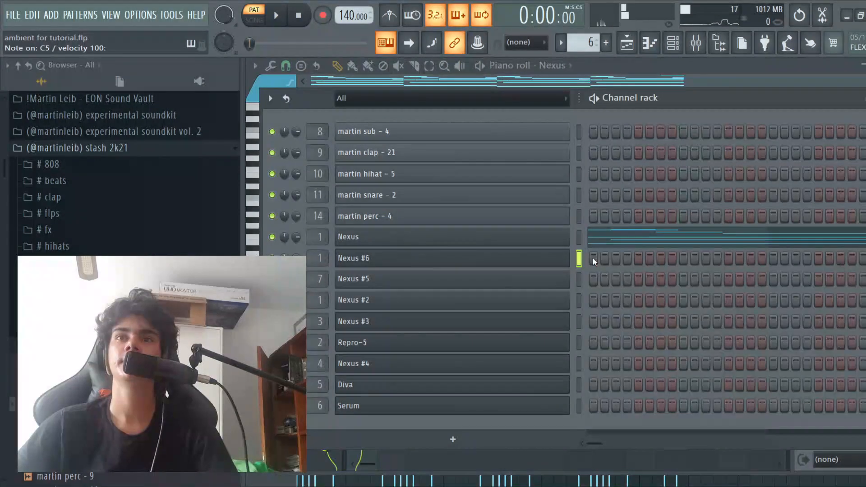
pyautogui.click(562, 264)
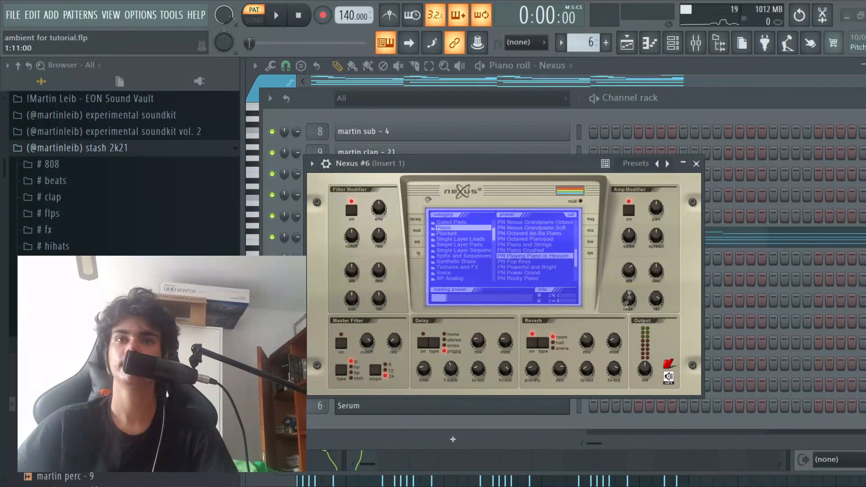
pyautogui.press('Escape')
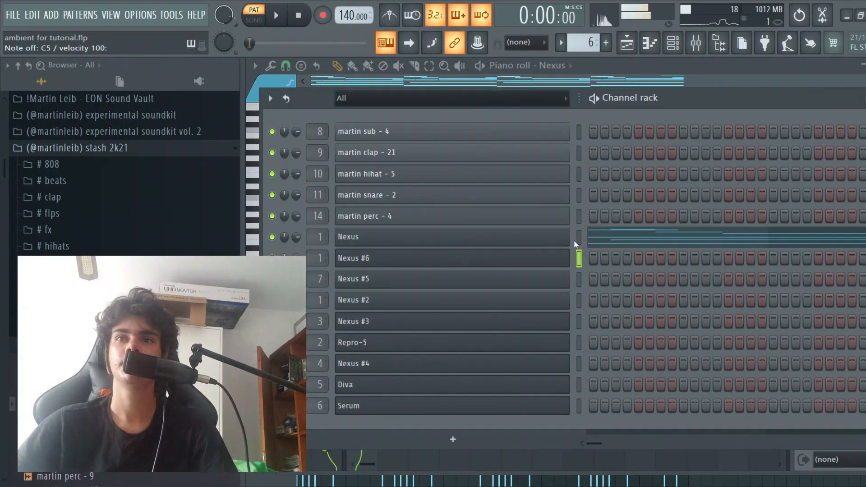
# Step: Paste the Nexus melody notes into the cloned channel and play them back from its piano roll
pyautogui.hotkey('ctrl', 'v')
pyautogui.press('space')
pyautogui.click(633, 263)
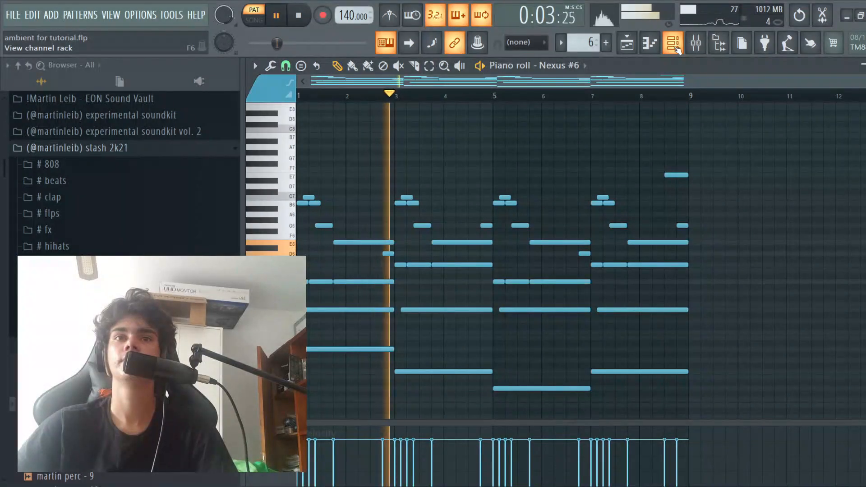
pyautogui.press('space')
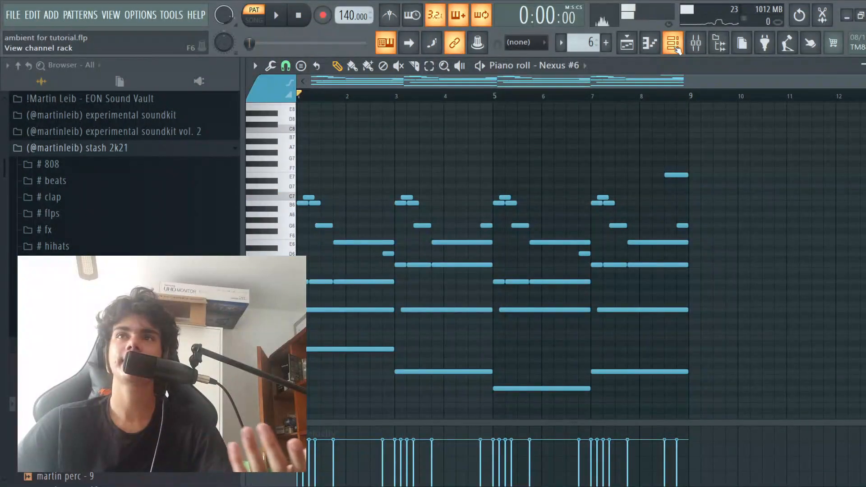
# Step: Set the amp attack of Nexus #6 to about 48 and raise its amp release
pyautogui.click(676, 47)
pyautogui.click(555, 257)
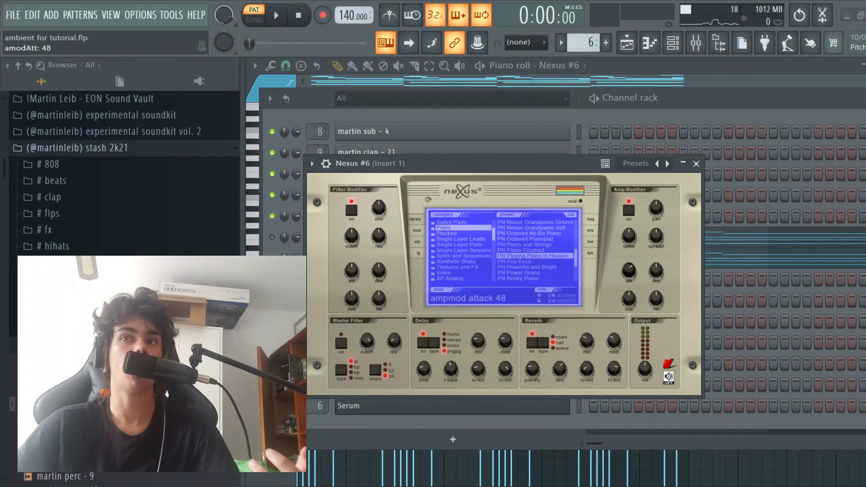
pyautogui.moveTo(629, 270); pyautogui.dragTo(629, 269)
pyautogui.moveTo(656, 298); pyautogui.dragTo(657, 292)
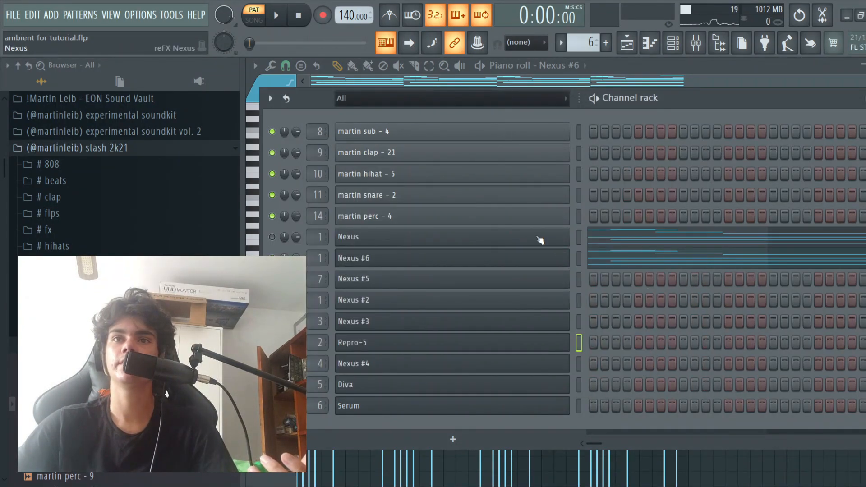
# Step: Check the amp attack and release settings of the original Nexus channel
pyautogui.click(540, 241)
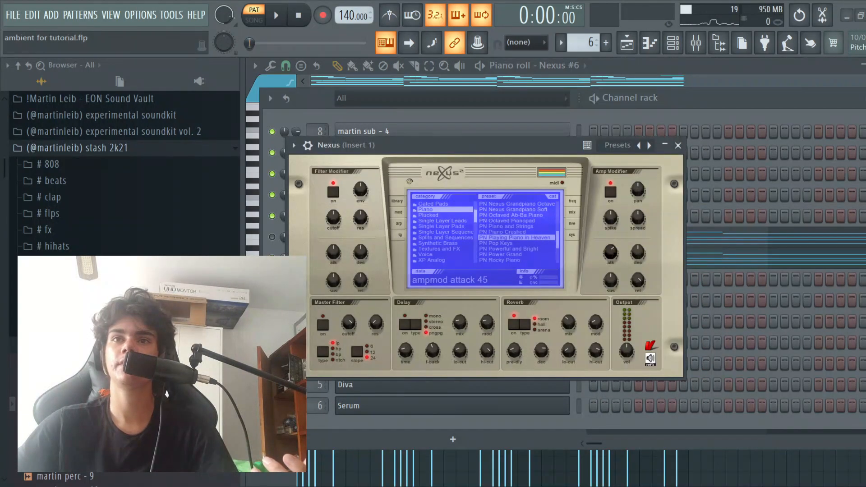
pyautogui.moveTo(638, 280)
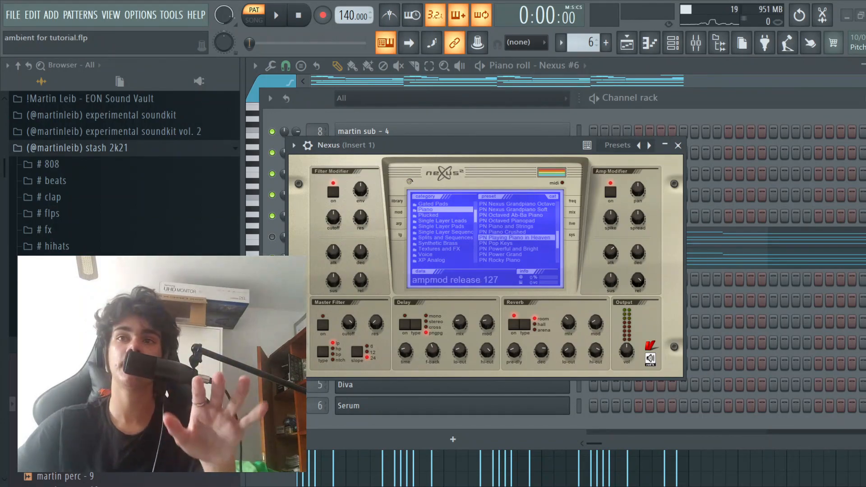
# Step: Close the Nexus plugin window and play back the pattern with the Nexus #6 layer
pyautogui.click(678, 145)
pyautogui.click(533, 257)
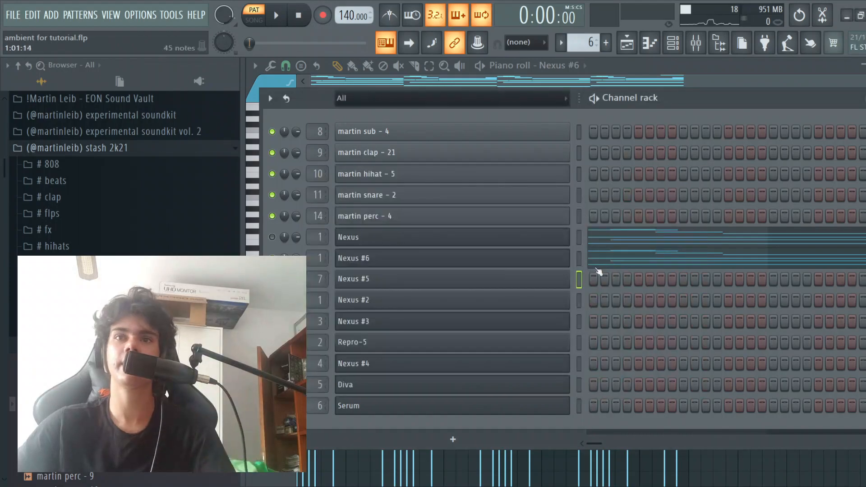
pyautogui.press('space')
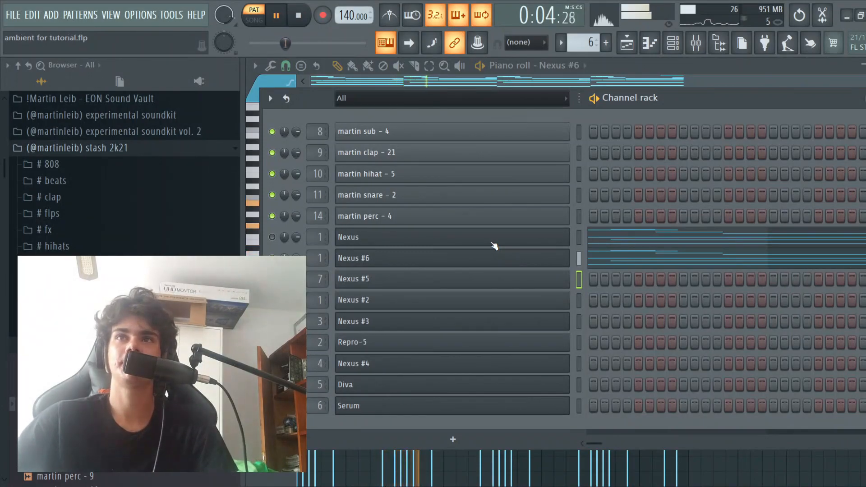
# Step: Inspect the Fruity parametric EQ 2 and Fruity Reeverb 2 effects on Nexus #6's mixer track, Insert 1
pyautogui.doubleClick(322, 258)
pyautogui.click(835, 199)
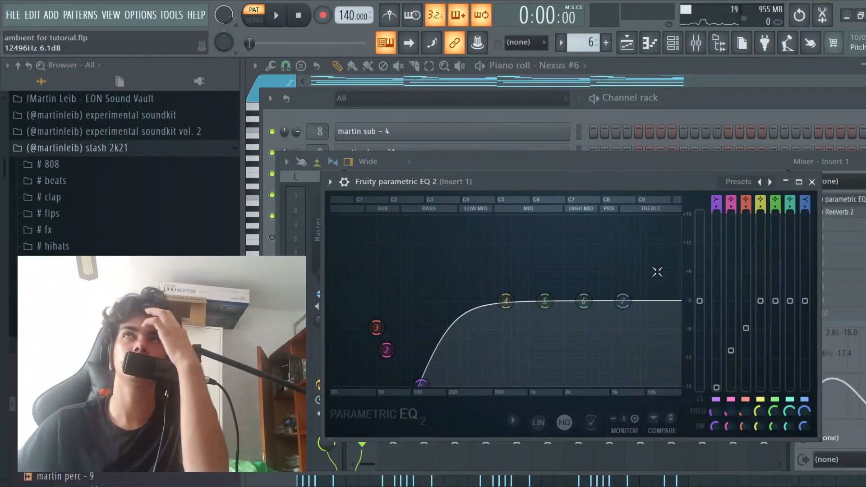
pyautogui.click(813, 182)
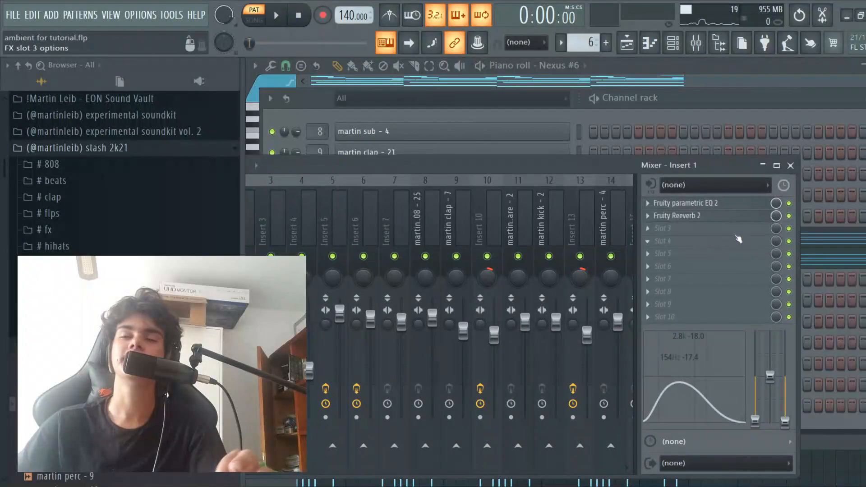
pyautogui.click(677, 216)
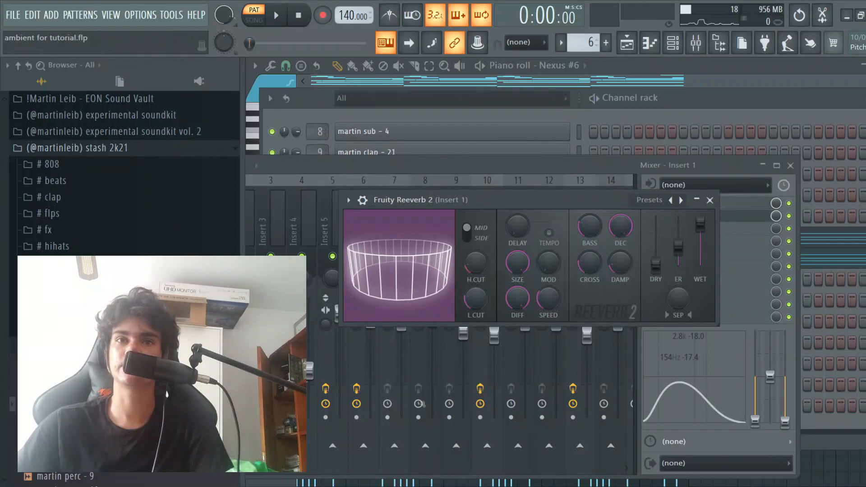
pyautogui.click(710, 200)
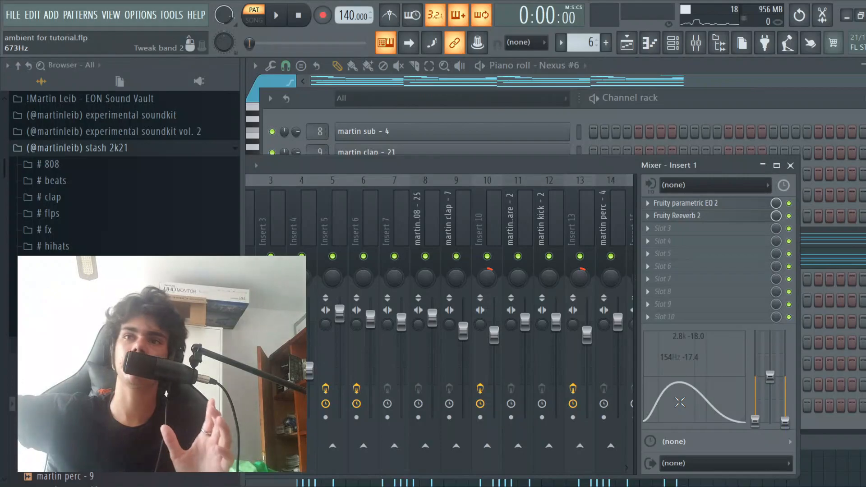
pyautogui.click(790, 165)
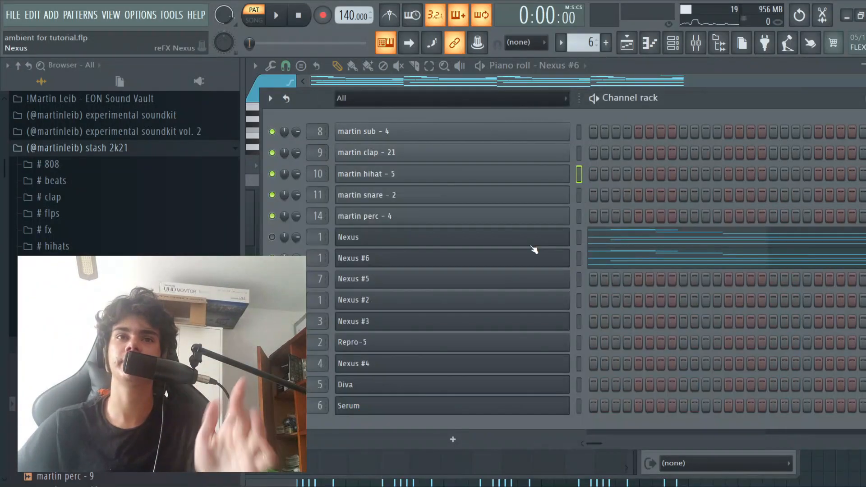
# Step: Check Nexus #6's mixer level during playback and view its notes in the piano roll
pyautogui.doubleClick(323, 258)
pyautogui.moveTo(345, 165); pyautogui.dragTo(530, 201)
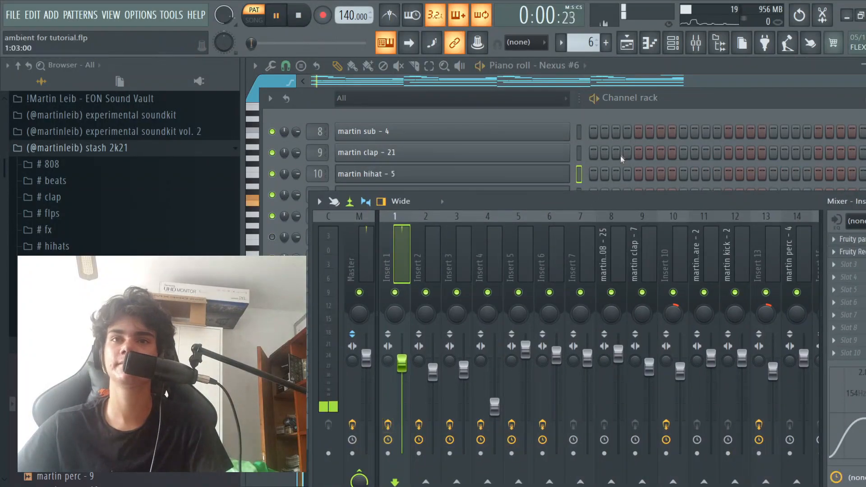
pyautogui.click(621, 156)
pyautogui.click(618, 261)
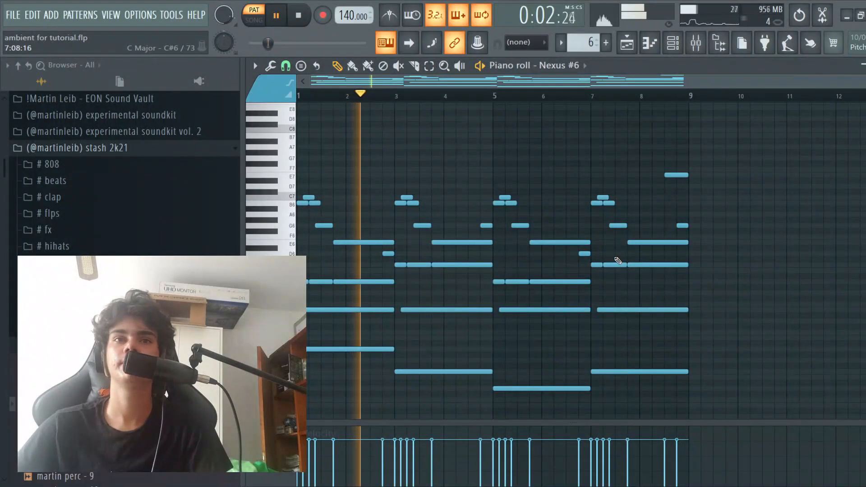
pyautogui.scroll(-2, 619, 261)
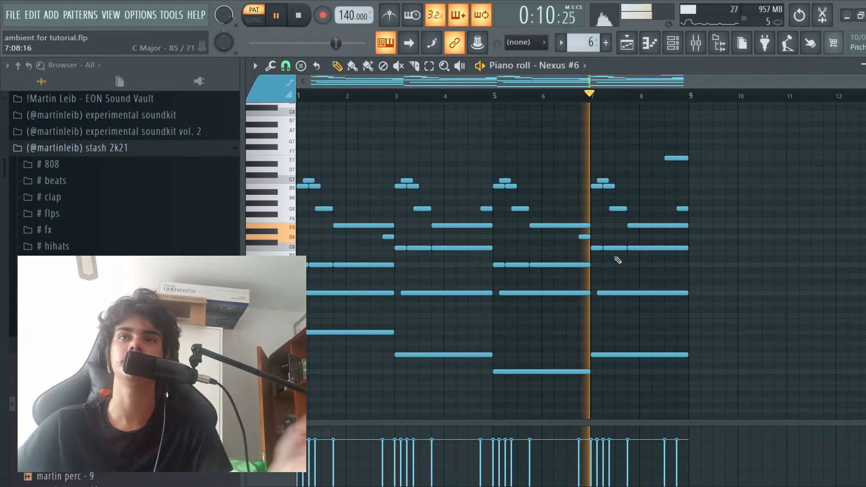
# Step: Stop playback and delete the Nexus #6 channel from the channel rack
pyautogui.click(673, 43)
pyautogui.press('space')
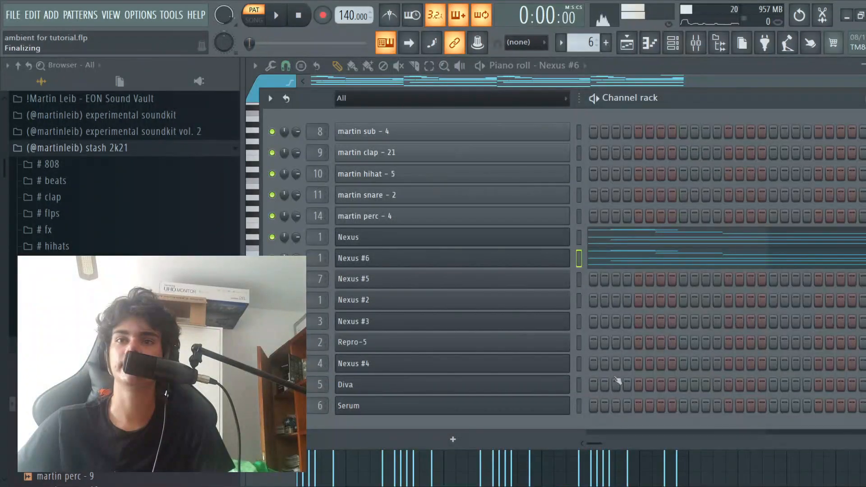
pyautogui.scroll(1, 567, 36)
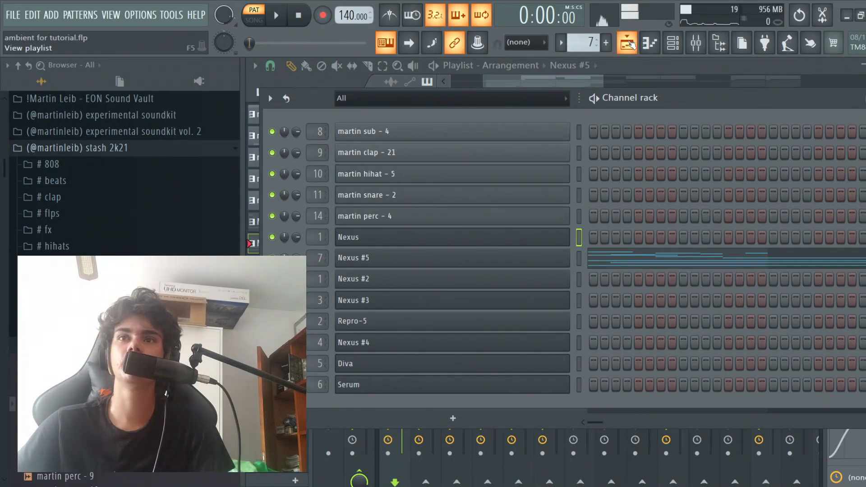
# Step: Open the Nexus #2 pattern from the playlist in the piano roll and play it
pyautogui.click(627, 43)
pyautogui.doubleClick(489, 264)
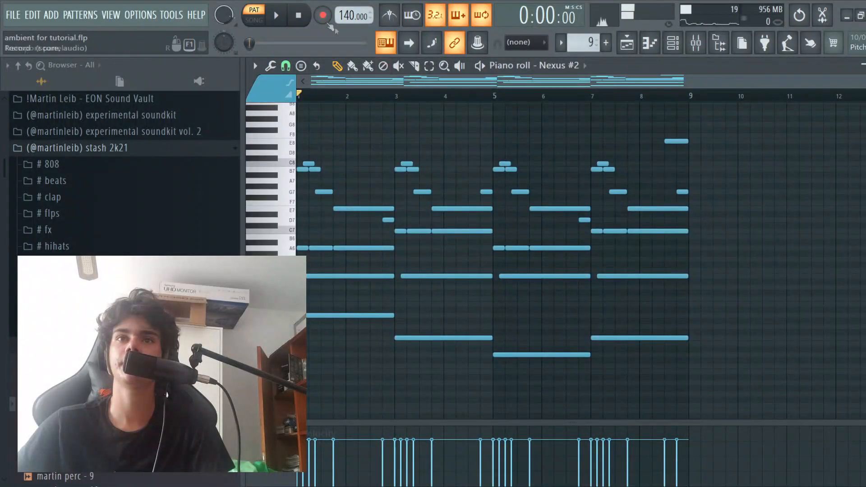
pyautogui.press('space')
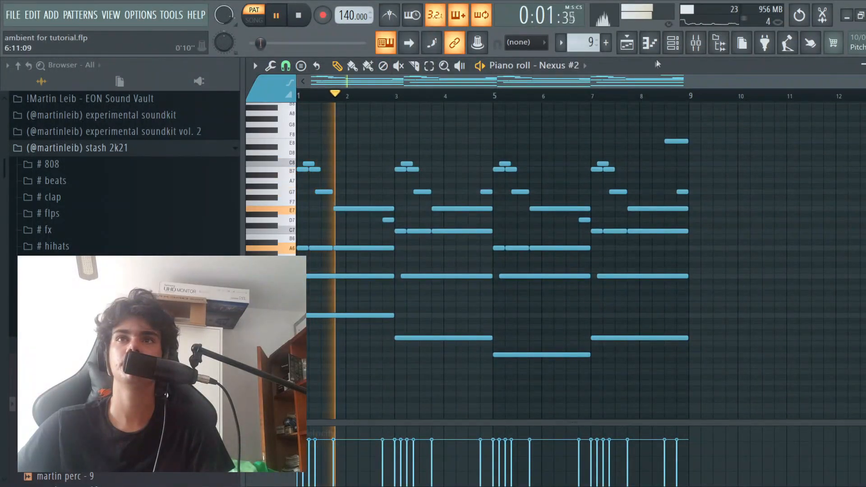
# Step: View the preset loaded in the Nexus #2 channel's plugin, then close the plugin window
pyautogui.click(673, 44)
pyautogui.click(491, 278)
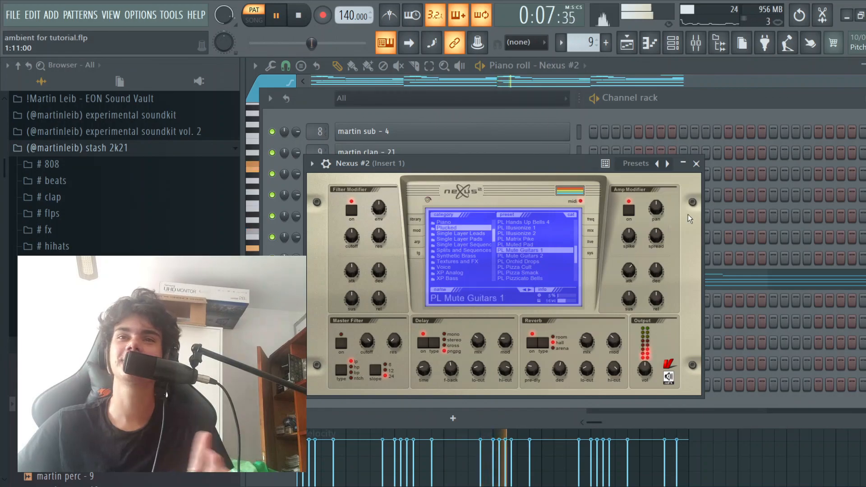
pyautogui.press('Escape')
# Step: Check the effects on the mixer track that Nexus #2 is routed to, Insert 1
pyautogui.doubleClick(318, 279)
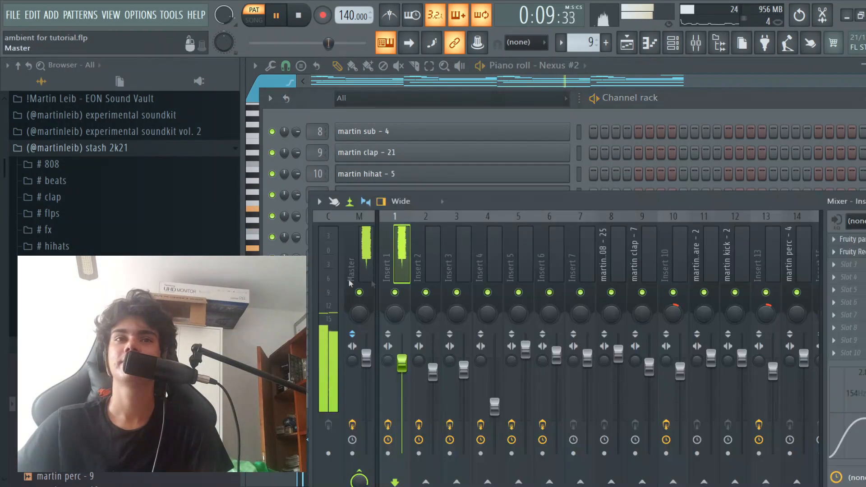
pyautogui.moveTo(549, 200); pyautogui.dragTo(444, 209)
pyautogui.click(857, 211)
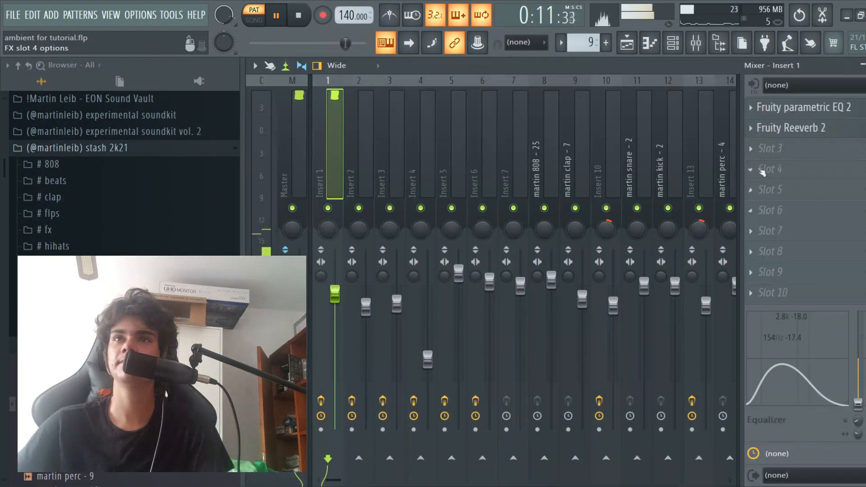
pyautogui.press('F9')
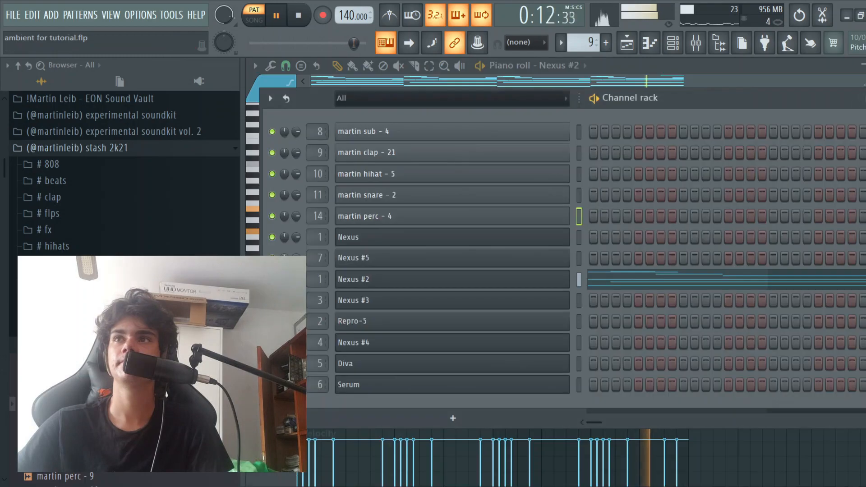
# Step: Review the Nexus #2 preset again and play its notes while viewing the piano roll and mixer
pyautogui.click(534, 281)
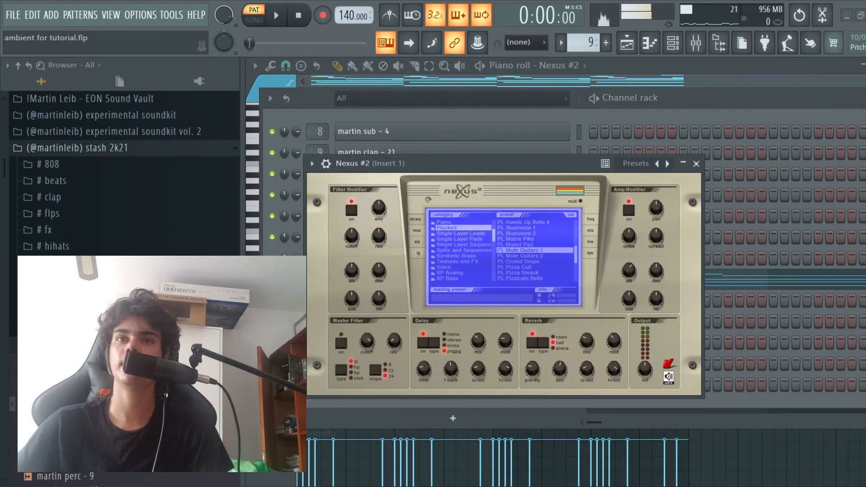
pyautogui.click(739, 285)
pyautogui.click(739, 285)
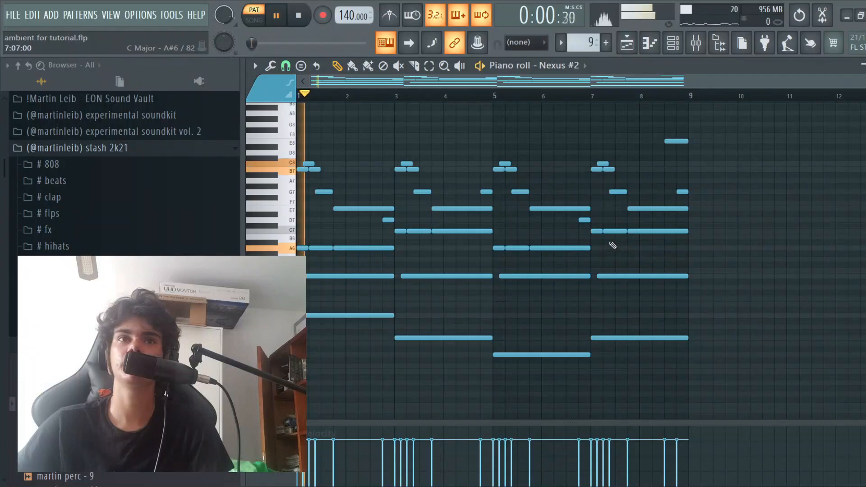
pyautogui.press('F9')
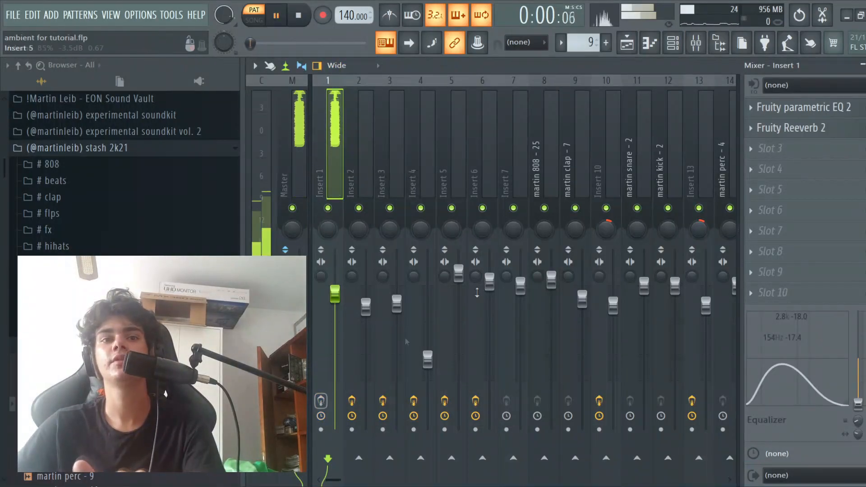
pyautogui.press('F7')
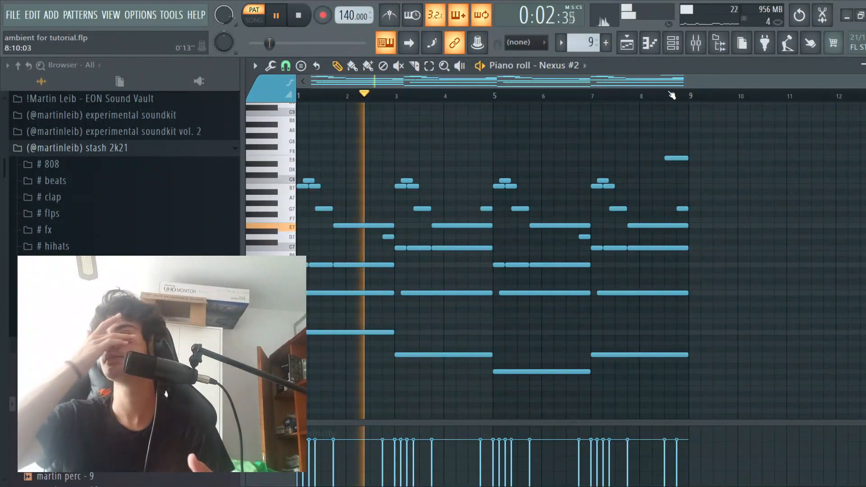
# Step: Stop playback and set the amp attack of Nexus #2 to about 48
pyautogui.press('space')
pyautogui.click(673, 42)
pyautogui.click(543, 279)
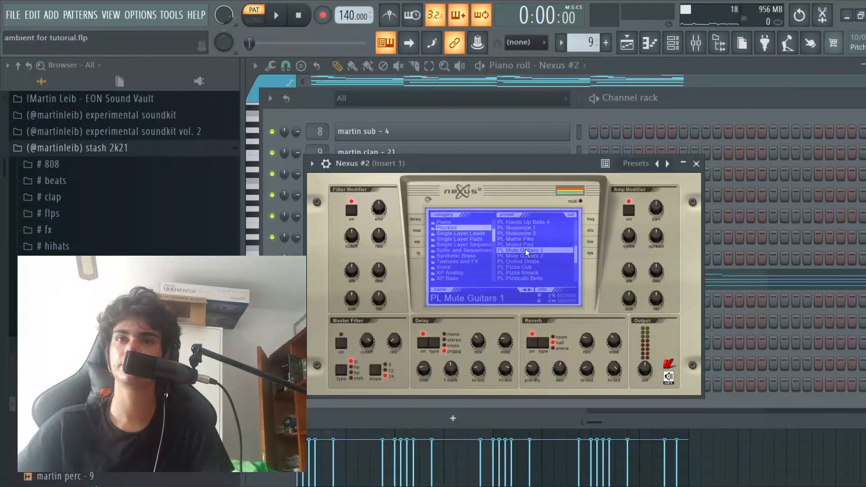
pyautogui.moveTo(629, 270); pyautogui.dragTo(629, 268)
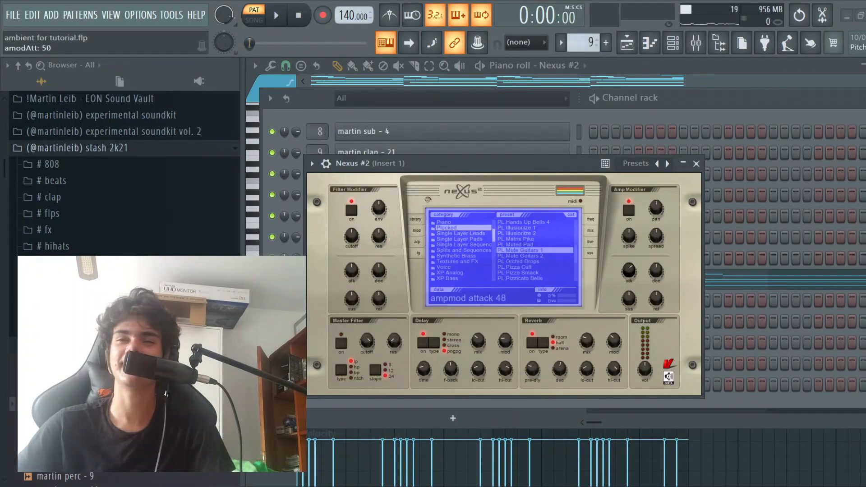
pyautogui.press('Escape')
# Step: Play back the Nexus #2 pattern while checking its piano roll notes and Insert 1 mixer level
pyautogui.click(711, 278)
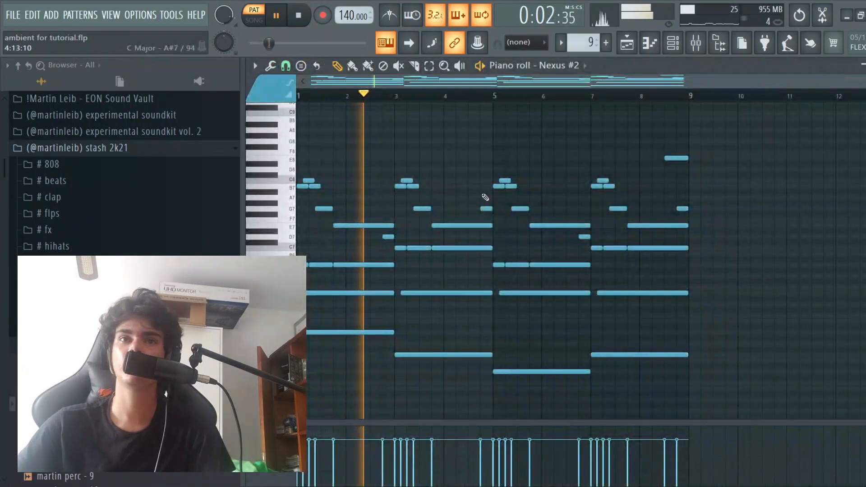
pyautogui.click(651, 43)
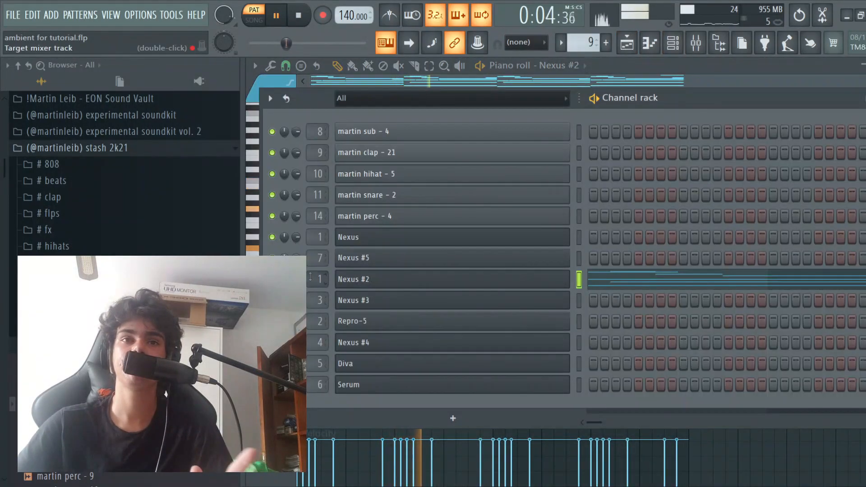
pyautogui.doubleClick(310, 277)
pyautogui.press('space')
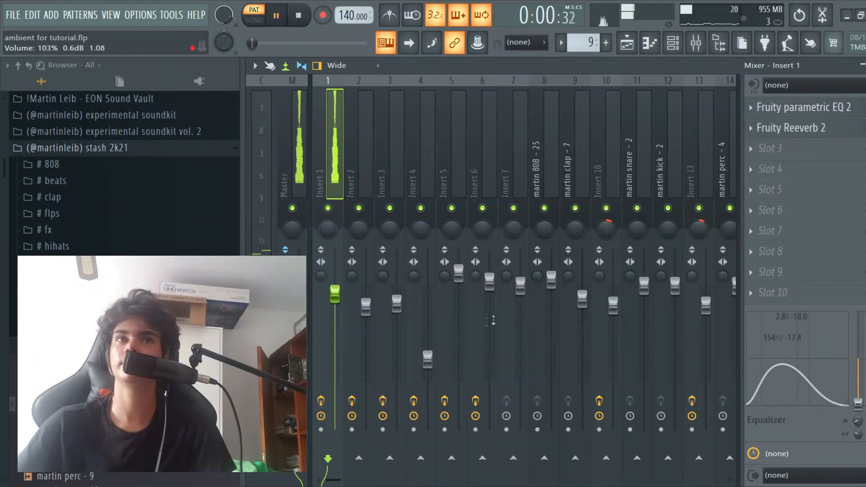
pyautogui.click(865, 65)
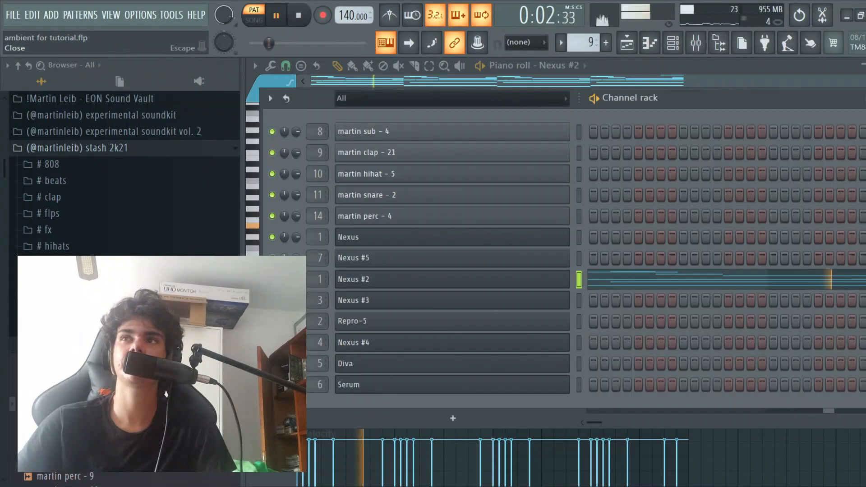
# Step: Open the Nexus #3 pattern from the playlist and view the preset in its Nexus plugin
pyautogui.click(627, 43)
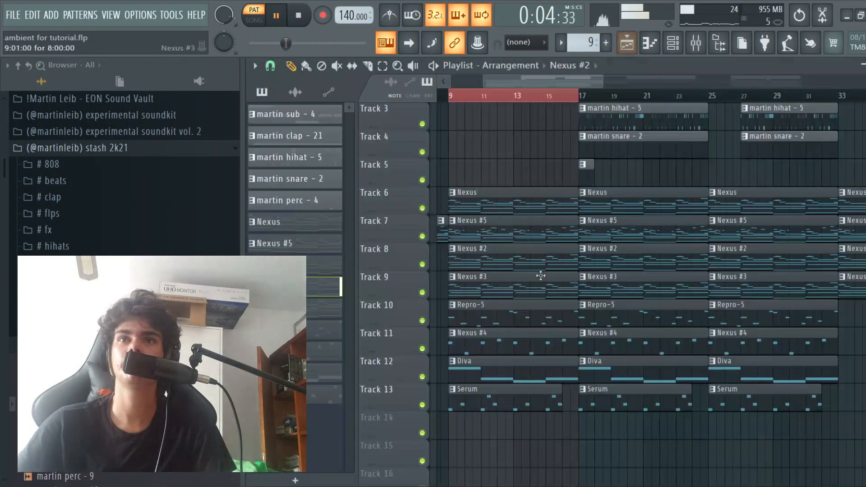
pyautogui.doubleClick(511, 281)
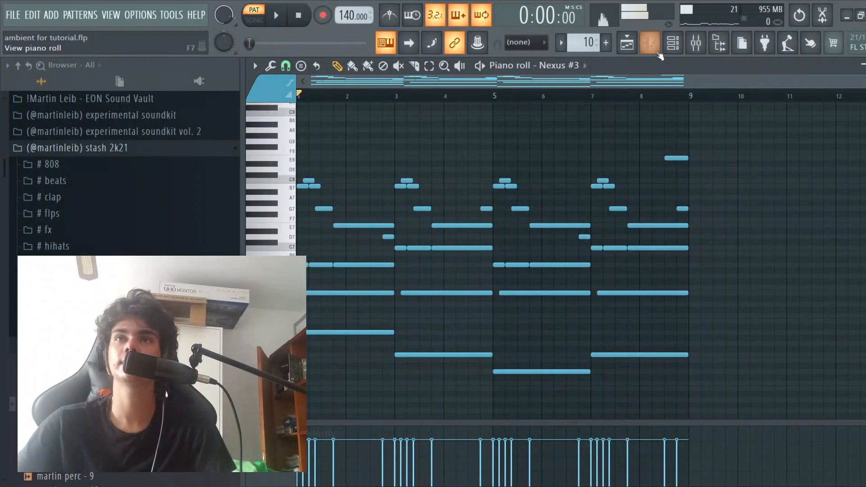
pyautogui.click(673, 43)
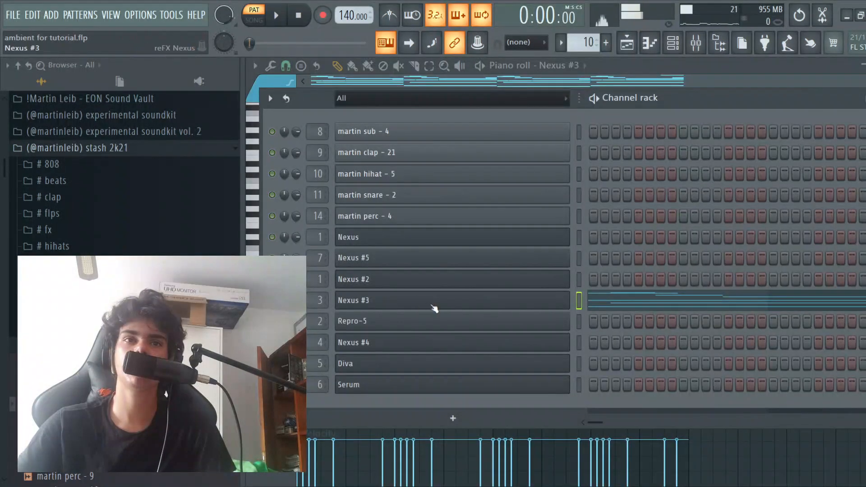
pyautogui.click(433, 307)
pyautogui.moveTo(579, 266); pyautogui.dragTo(586, 207)
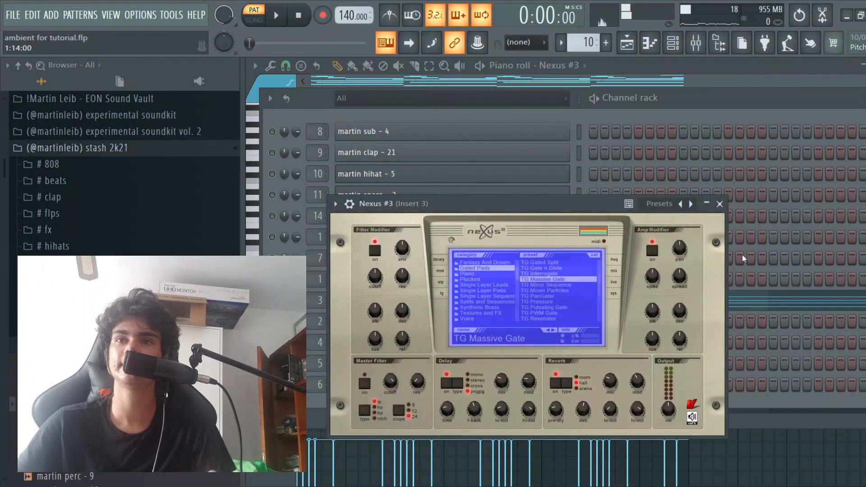
pyautogui.press('Escape')
# Step: Play the Nexus #3 pattern in the piano roll and open Fruity parametric EQ 2 on its mixer track, Insert 3
pyautogui.press('space')
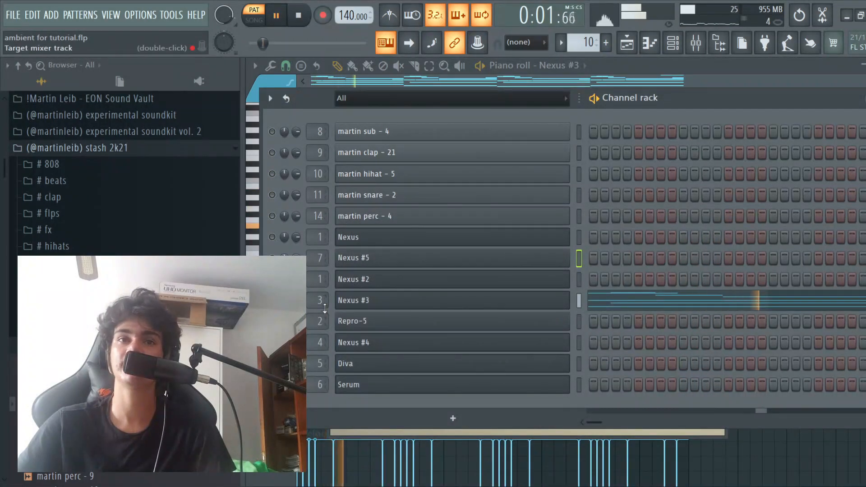
pyautogui.click(617, 294)
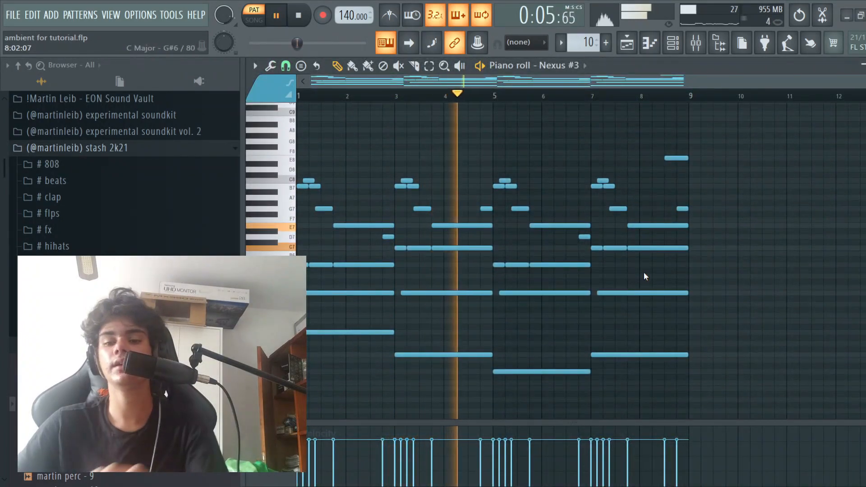
pyautogui.press('F9')
pyautogui.click(799, 108)
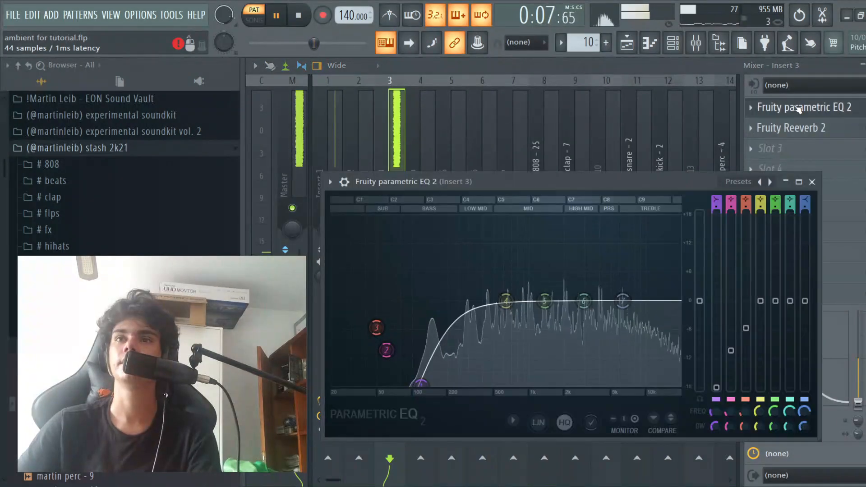
# Step: View the Fruity Reeverb 2 settings on Insert 3, close the effect, and stop playback of the Nexus #3 pattern
pyautogui.click(788, 128)
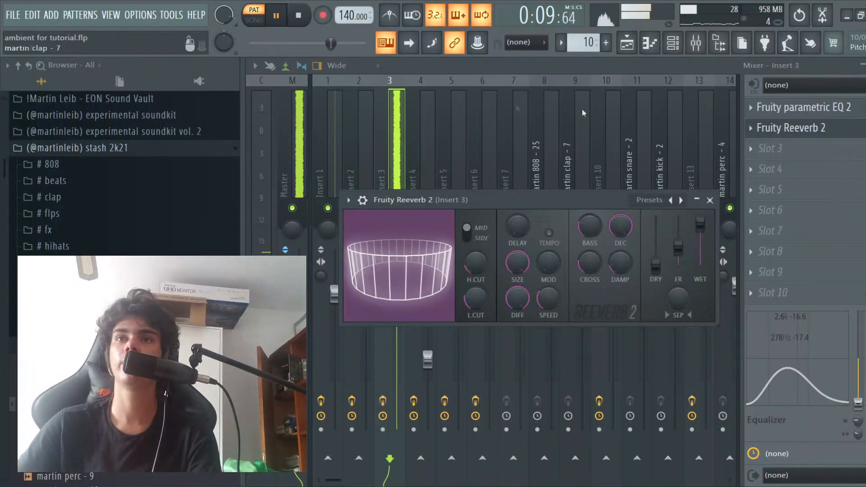
pyautogui.click(710, 201)
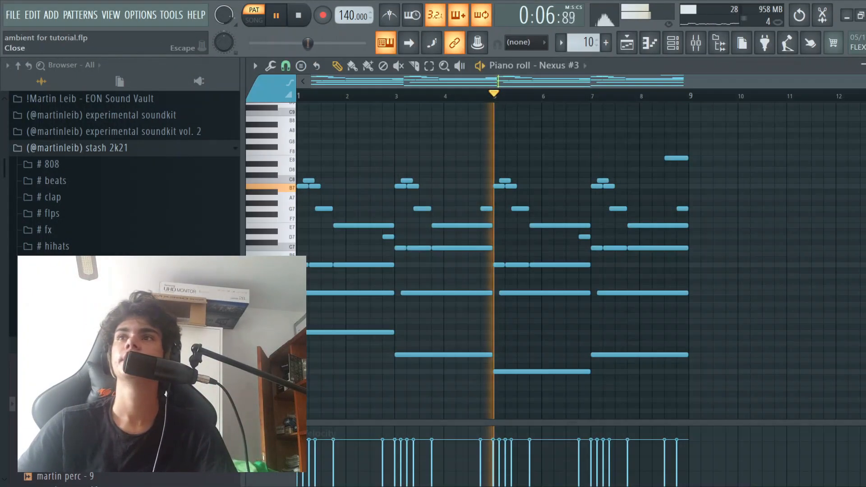
pyautogui.click(648, 44)
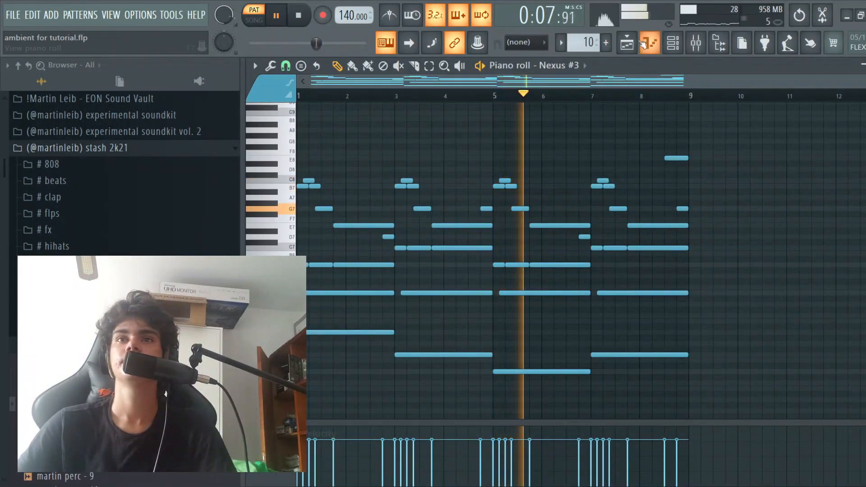
pyautogui.press('space')
# Step: Open the Repro-5 pattern from the playlist and view the preset loaded in its Repro-5 plugin
pyautogui.press('F5')
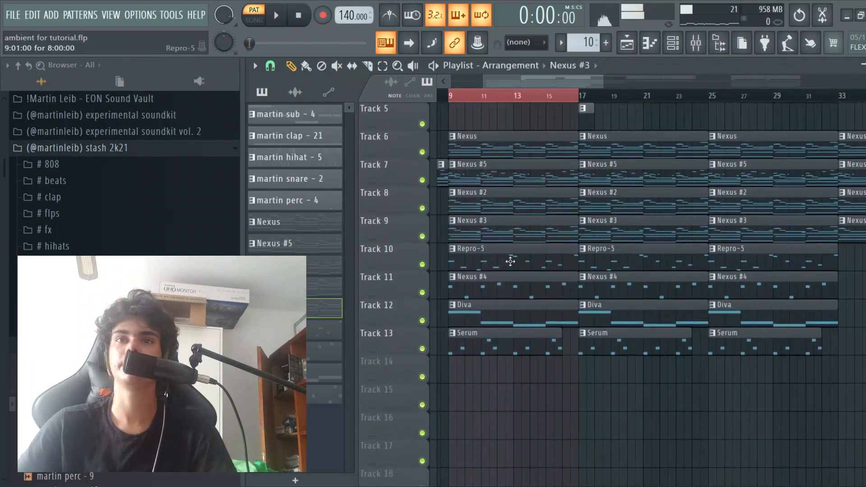
pyautogui.doubleClick(511, 261)
pyautogui.click(673, 43)
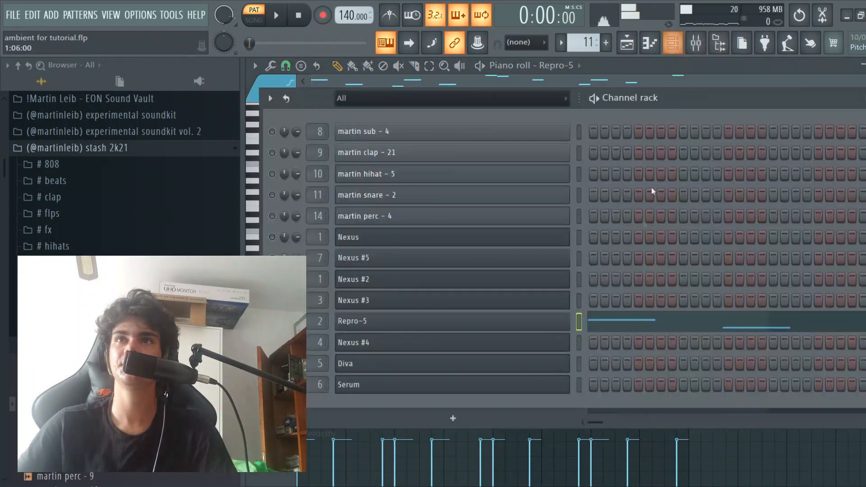
pyautogui.moveTo(635, 486); pyautogui.dragTo(662, 126)
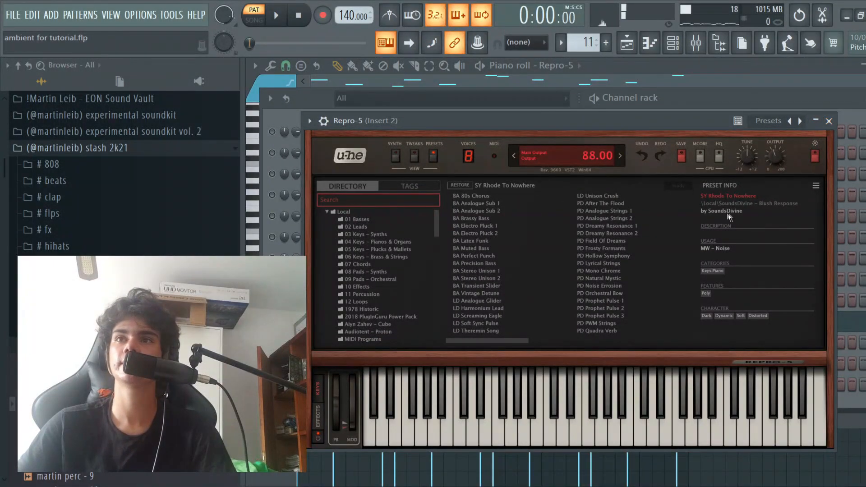
pyautogui.click(829, 121)
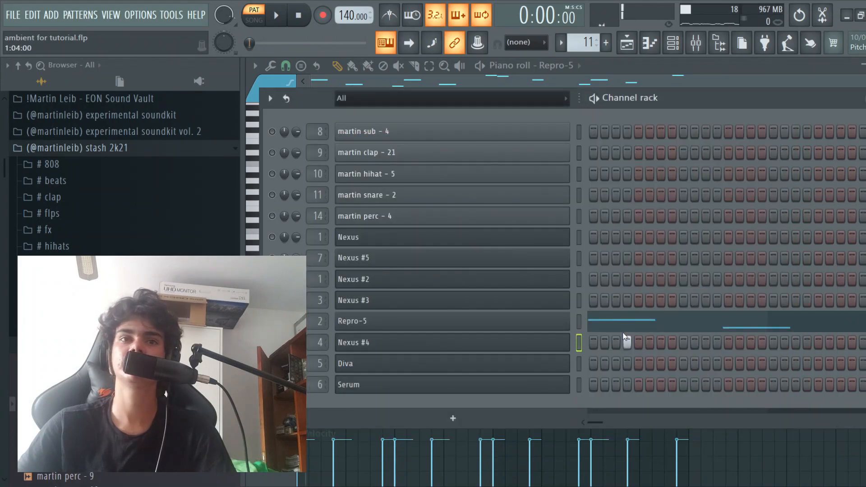
# Step: Check the Repro-5 notes in the piano roll and view the effects chain on its mixer track, Insert 2
pyautogui.press('F6')
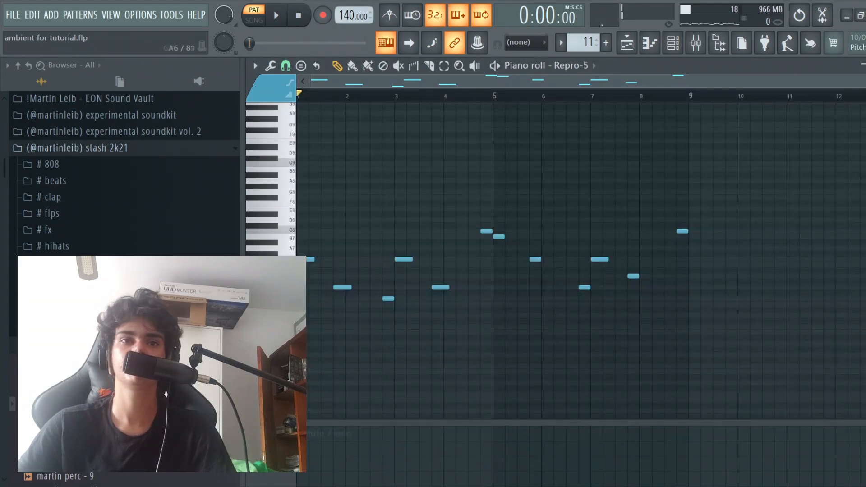
pyautogui.click(650, 44)
pyautogui.click(673, 44)
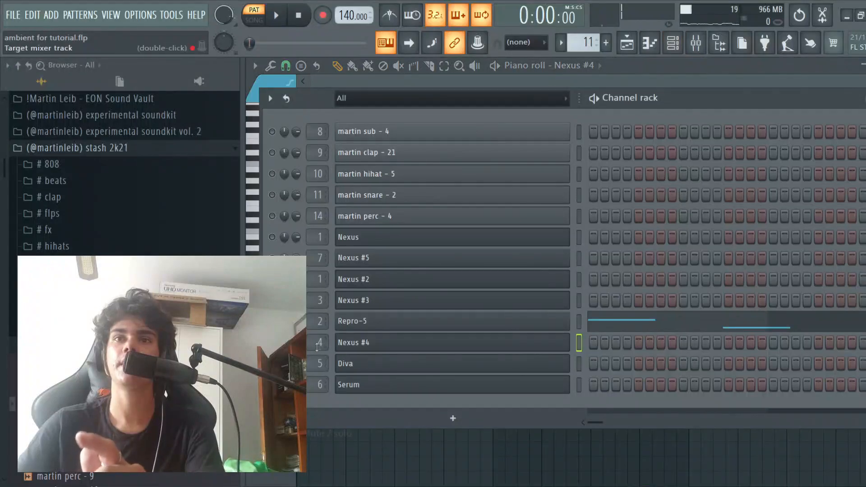
pyautogui.doubleClick(315, 321)
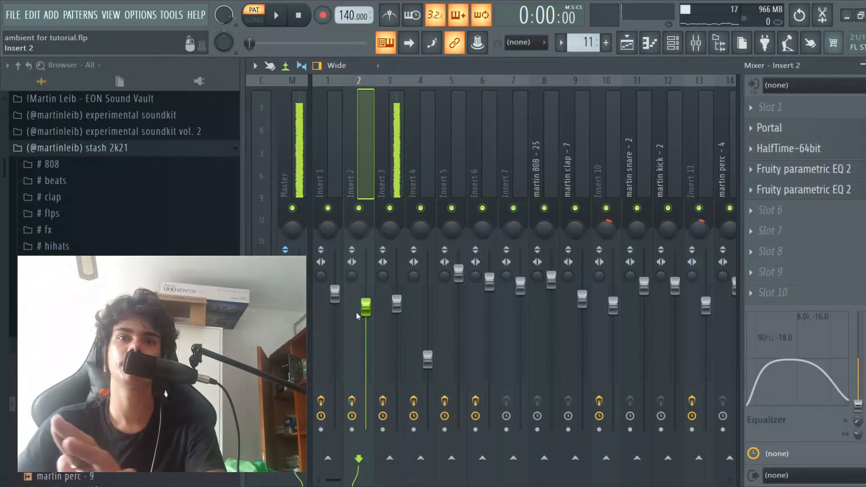
pyautogui.click(865, 65)
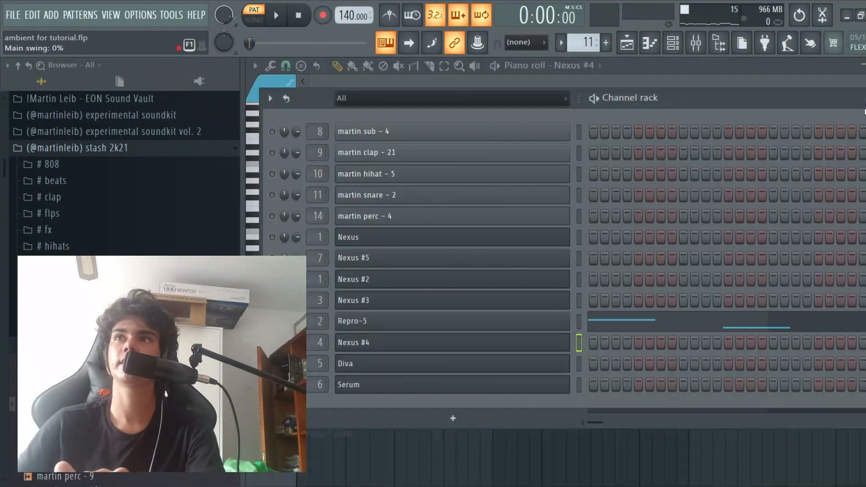
# Step: Play the Repro-5 pattern in the piano roll, enlarge the event lane, and switch it to note velocity
pyautogui.press('space')
pyautogui.click(640, 325)
pyautogui.scroll(-1, 623, 322)
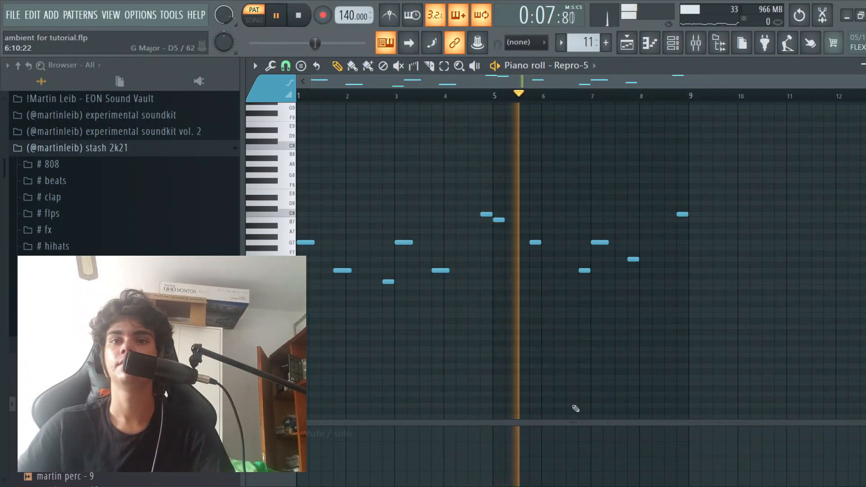
pyautogui.moveTo(555, 424); pyautogui.dragTo(556, 394)
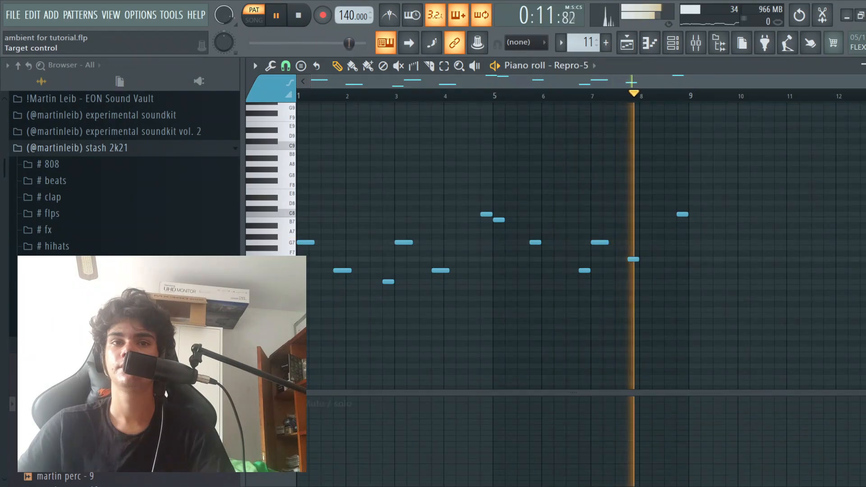
pyautogui.scroll(3, 272, 404)
pyautogui.press('space')
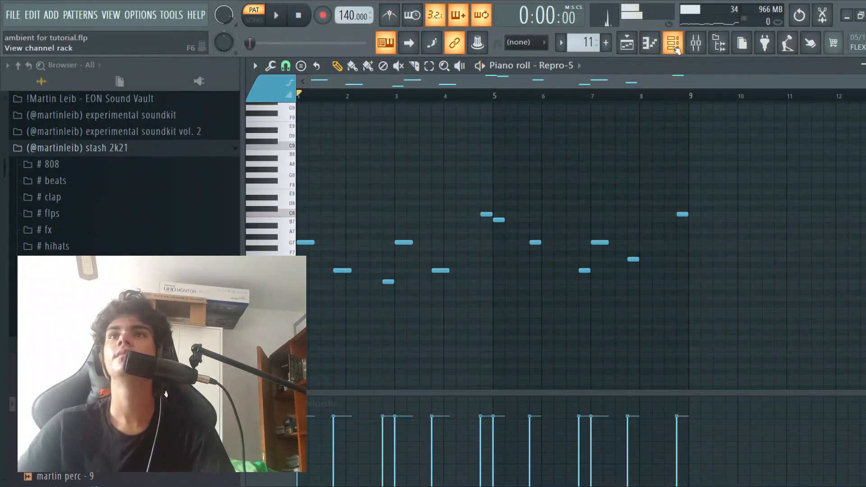
# Step: Show Insert 2 in the mixer and look through the # mixer presets folder of the stash 2k21 kit in the browser
pyautogui.click(673, 42)
pyautogui.doubleClick(312, 319)
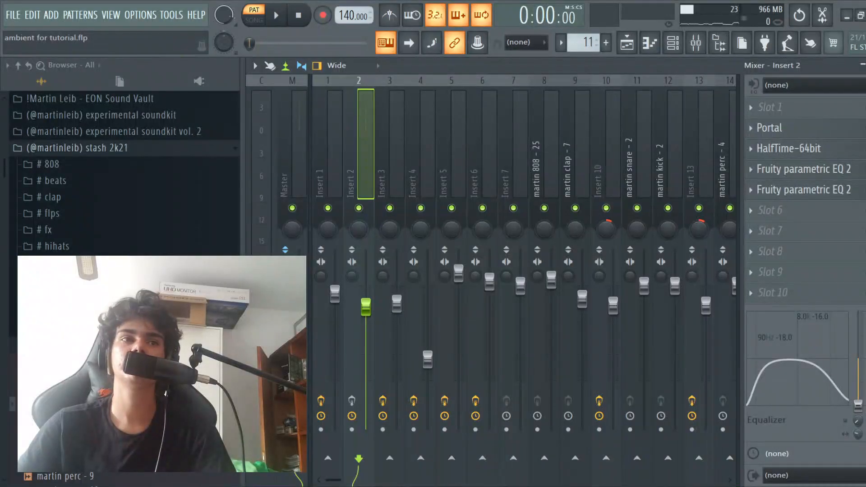
pyautogui.click(54, 344)
pyautogui.scroll(-2, 73, 249)
pyautogui.click(72, 249)
pyautogui.scroll(-6, 91, 240)
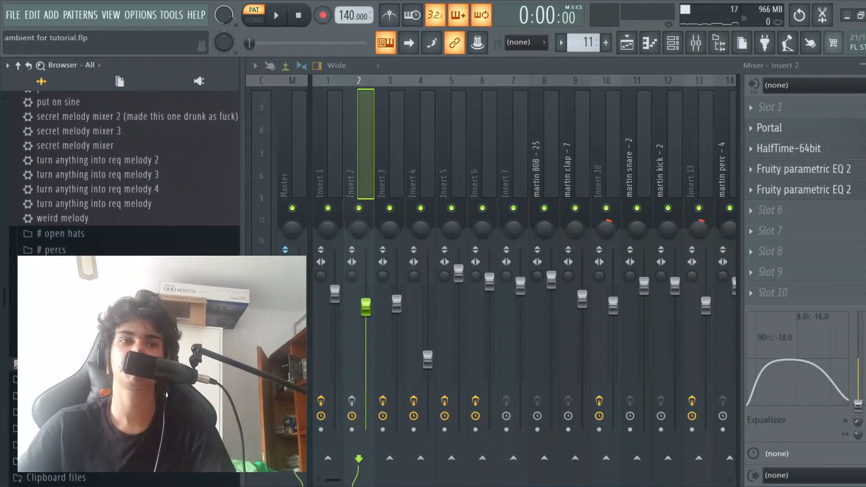
pyautogui.scroll(2, 117, 223)
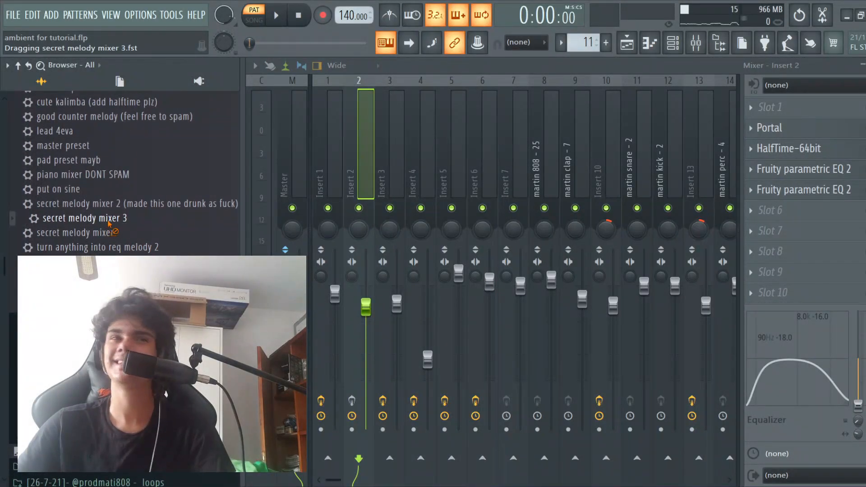
pyautogui.scroll(2, 107, 221)
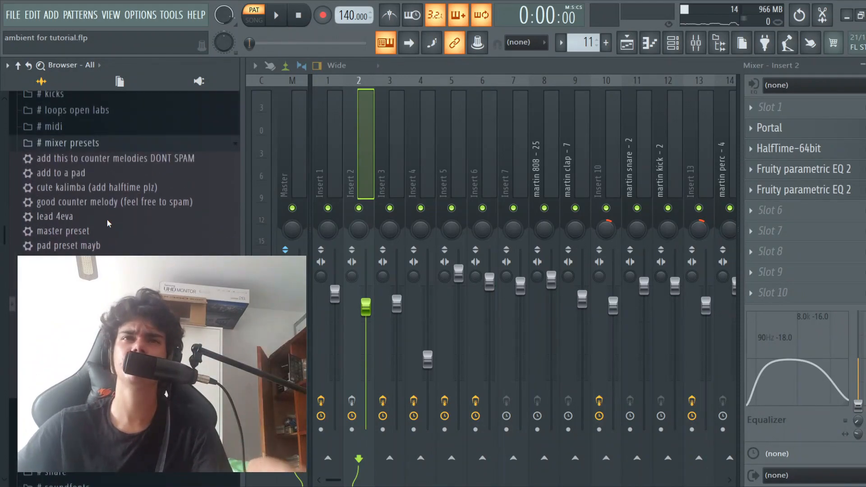
# Step: Solo mixer track Insert 2 and play the Repro-5 pattern in the piano roll
pyautogui.rightClick(359, 208)
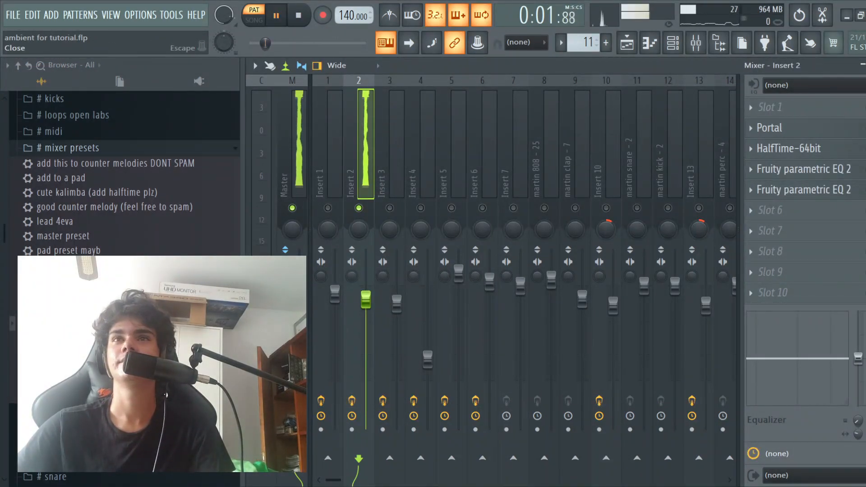
pyautogui.click(865, 65)
pyautogui.click(631, 325)
pyautogui.click(631, 325)
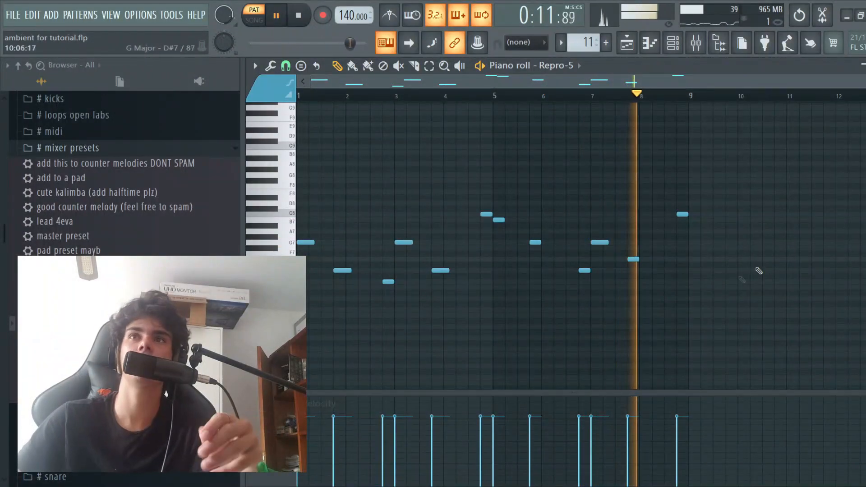
pyautogui.press('space')
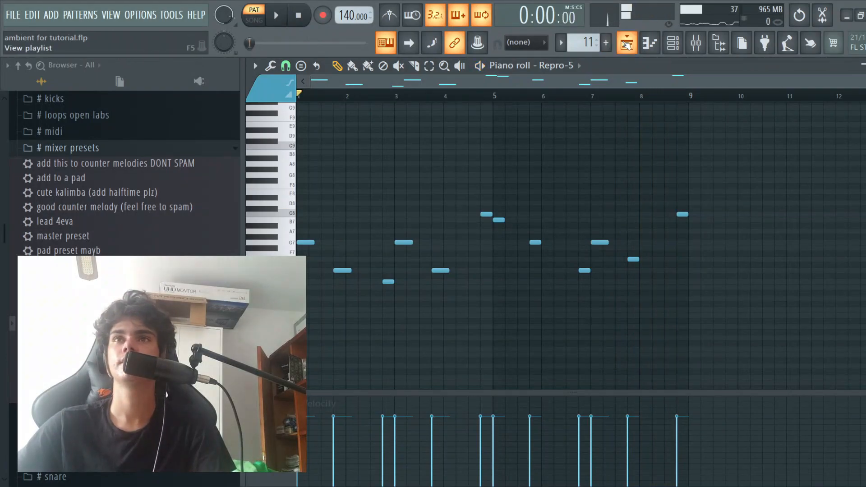
# Step: Examine the drum and melody clips across the playlist arrangement and the stash 2k21 folder in the browser
pyautogui.click(627, 44)
pyautogui.scroll(3, 127, 181)
pyautogui.scroll(-1, 127, 180)
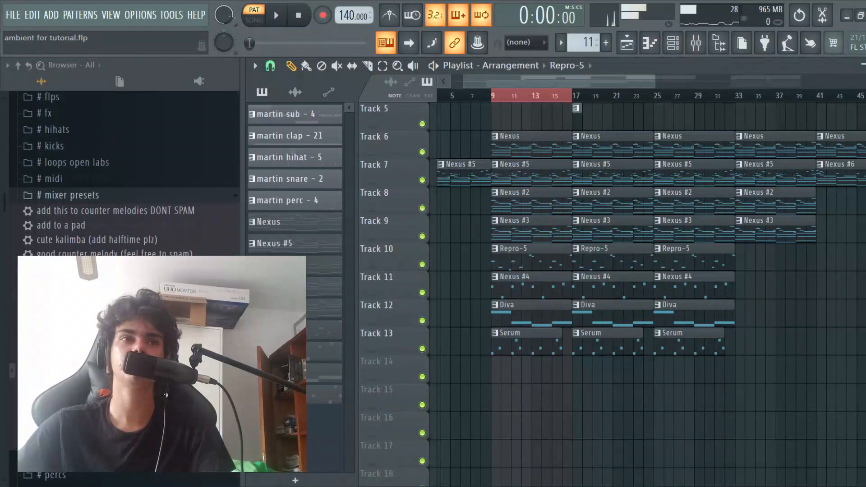
pyautogui.scroll(3, 124, 172)
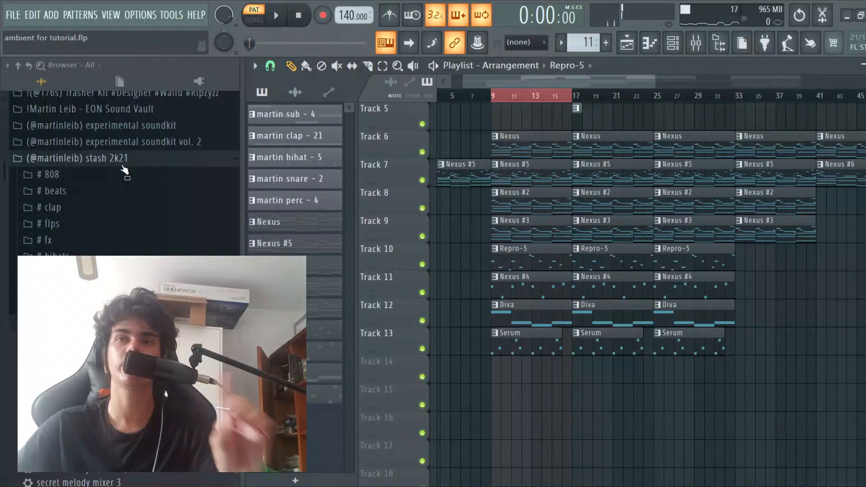
pyautogui.scroll(4, 632, 225)
pyautogui.scroll(-6, 672, 228)
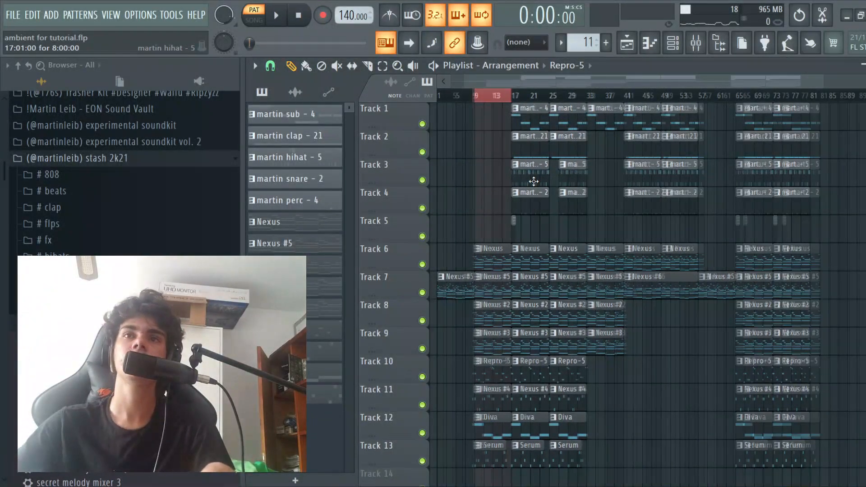
pyautogui.scroll(5, 534, 182)
# Step: Reposition the channel rack window and return to the playlist
pyautogui.click(681, 50)
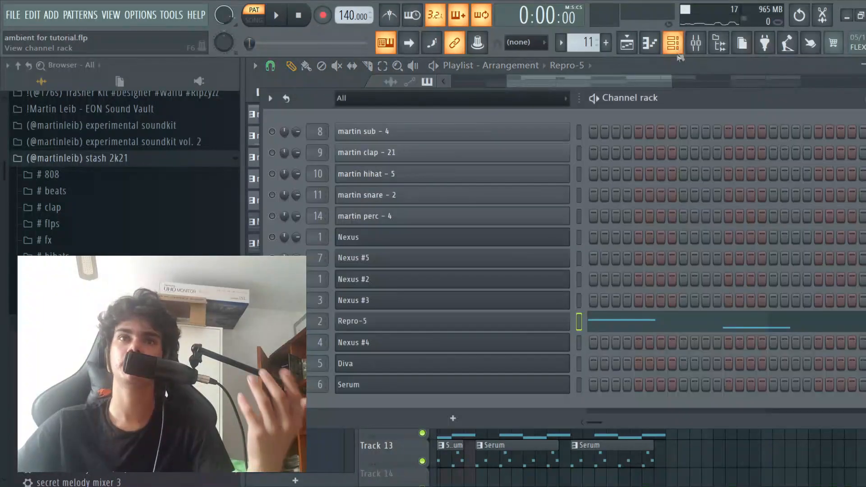
pyautogui.moveTo(684, 98); pyautogui.dragTo(469, 204)
pyautogui.click(722, 209)
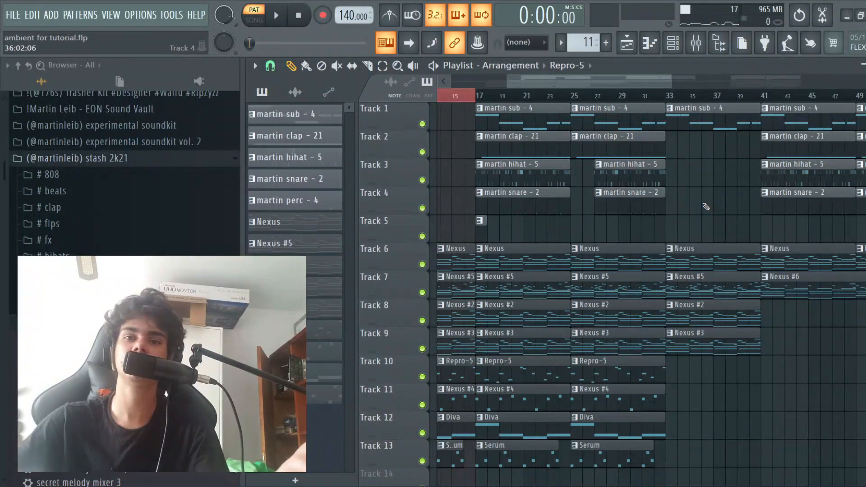
# Step: Open the Nexus #4 pattern from the playlist and play it with its mixer track, Insert 4, soloed
pyautogui.doubleClick(547, 395)
pyautogui.click(675, 43)
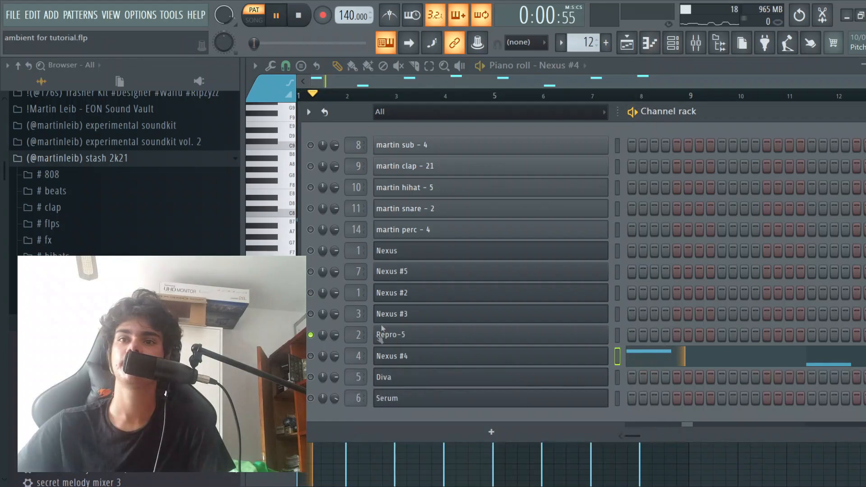
pyautogui.doubleClick(359, 356)
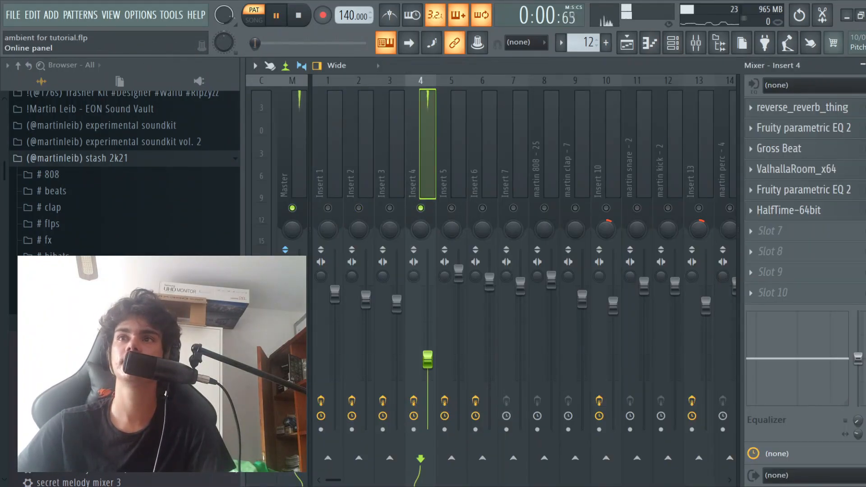
pyautogui.press('Escape')
pyautogui.press('Escape')
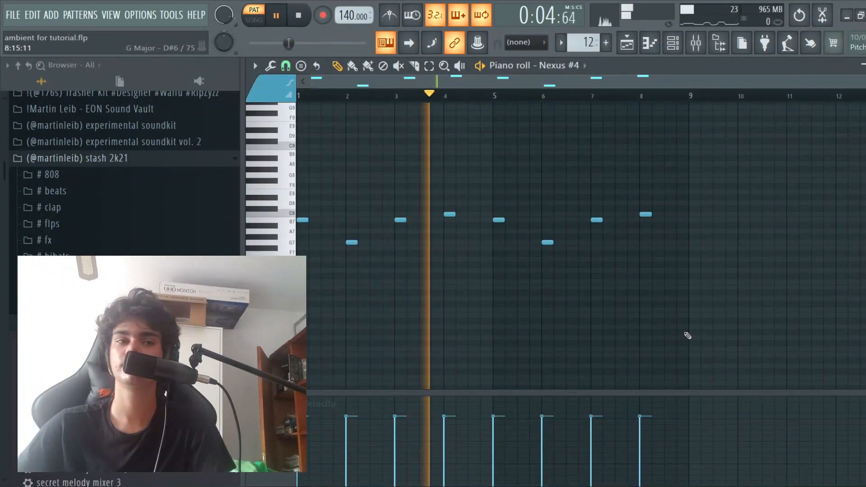
# Step: View the preset and amp settings in the Nexus #4 plugin
pyautogui.click(673, 43)
pyautogui.click(420, 354)
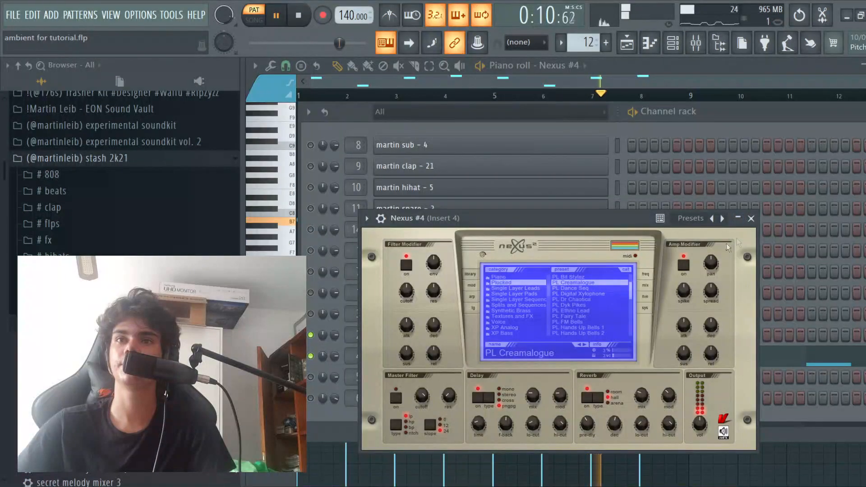
pyautogui.click(751, 219)
# Step: Look over the effects chain on Insert 4 and the # mixer presets folder, and stop playback
pyautogui.doubleClick(358, 356)
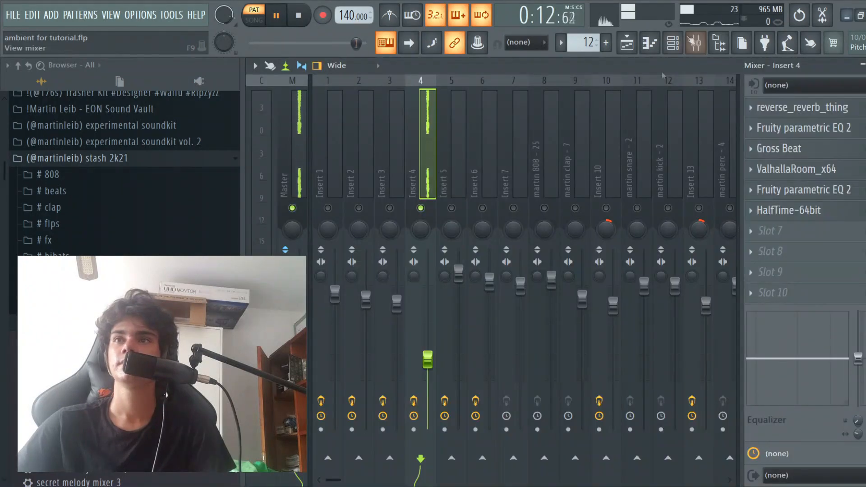
pyautogui.scroll(-5, 124, 174)
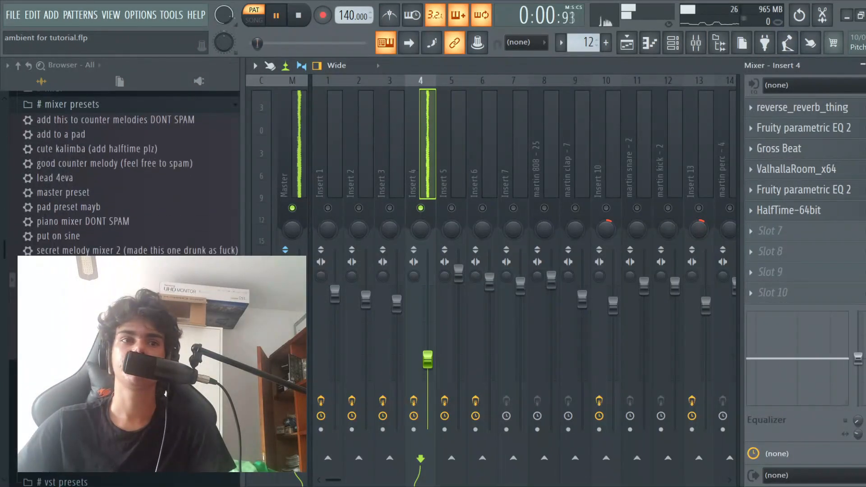
pyautogui.press('space')
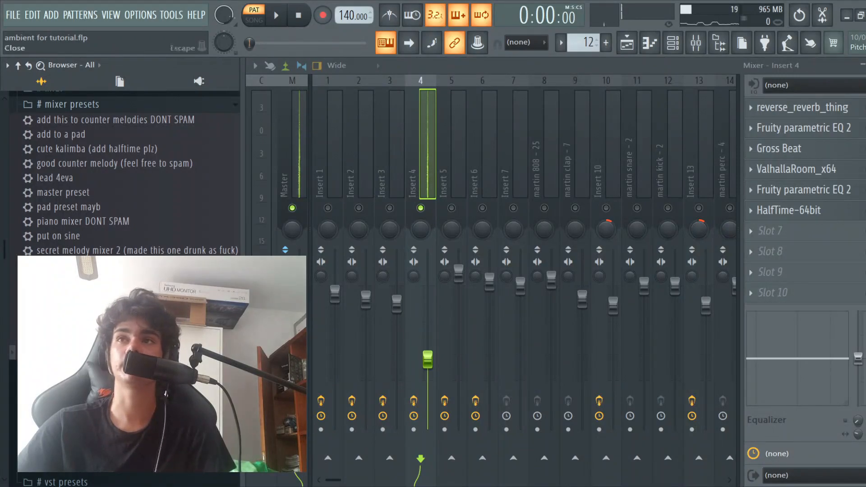
# Step: Check the Nexus #4 clips in the playlist and open the reverse_reverb_thing effect on Insert 4
pyautogui.click(864, 65)
pyautogui.click(627, 42)
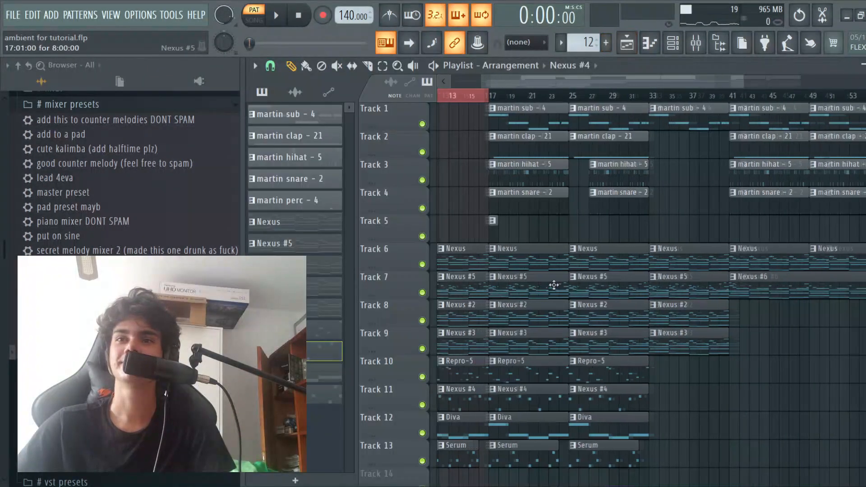
pyautogui.scroll(-3, 553, 285)
pyautogui.press('F9')
pyautogui.click(806, 108)
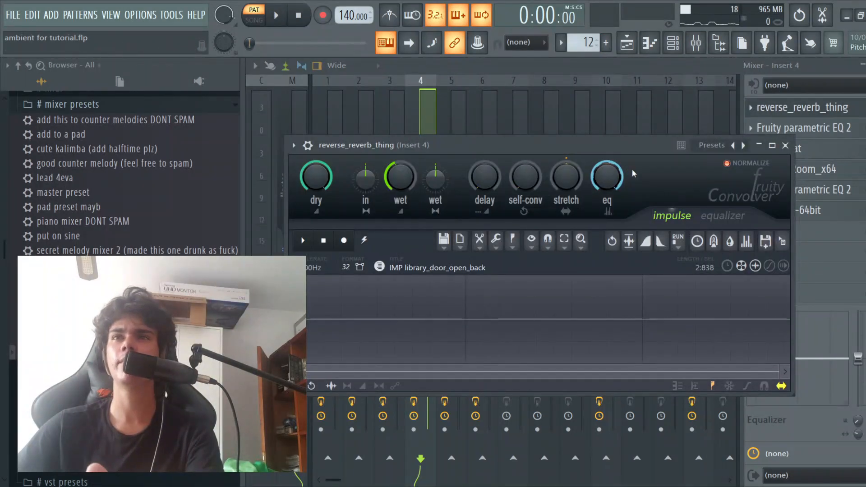
# Step: View Insert 4's remaining effects: both Fruity parametric EQ 2 instances, Gross Beat, ValhallaRoom and HalfTime
pyautogui.click(788, 145)
pyautogui.click(802, 128)
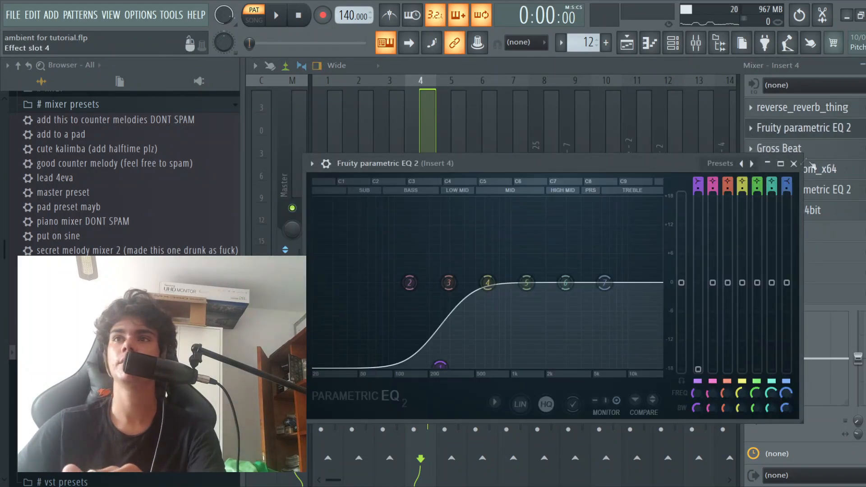
pyautogui.click(794, 163)
pyautogui.click(805, 151)
pyautogui.moveTo(702, 187); pyautogui.dragTo(535, 161)
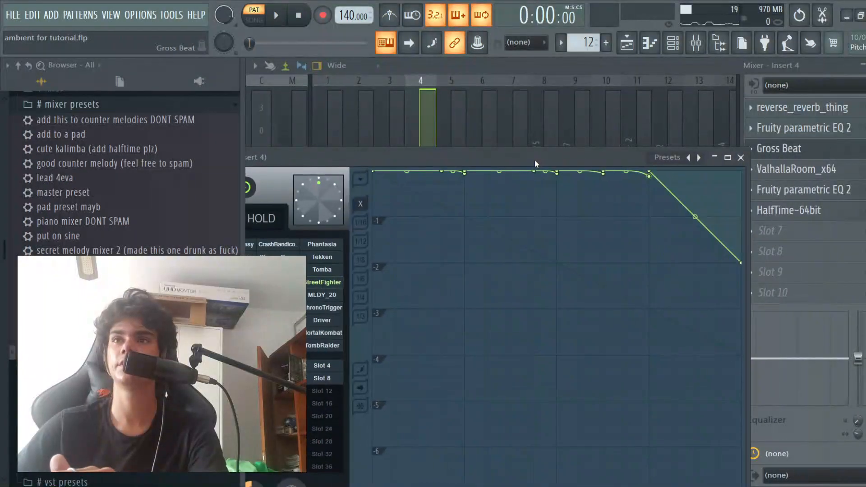
pyautogui.click(830, 173)
pyautogui.click(817, 191)
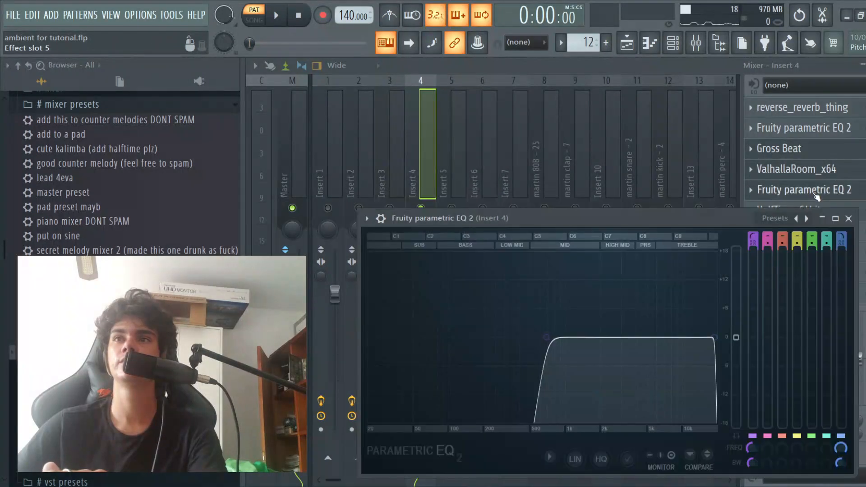
pyautogui.moveTo(721, 219); pyautogui.dragTo(610, 217)
pyautogui.click(811, 211)
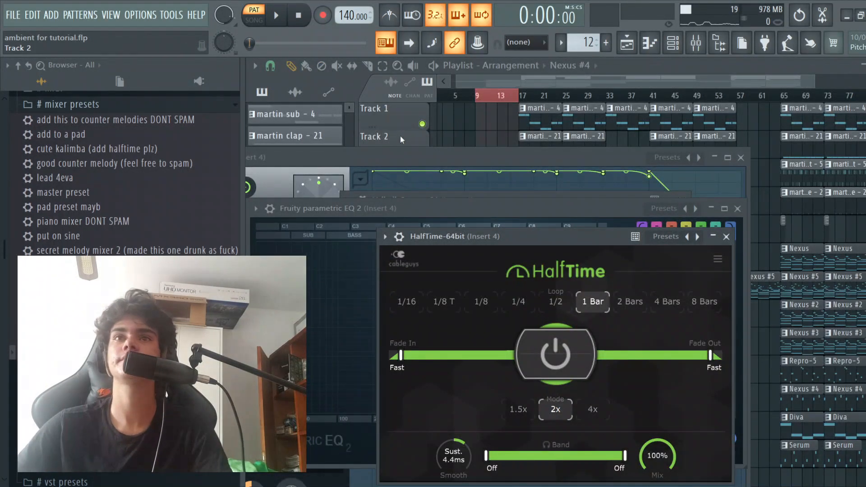
# Step: Open the Diva pattern from the playlist and play it with its mixer track, Insert 5, soloed
pyautogui.click(401, 140)
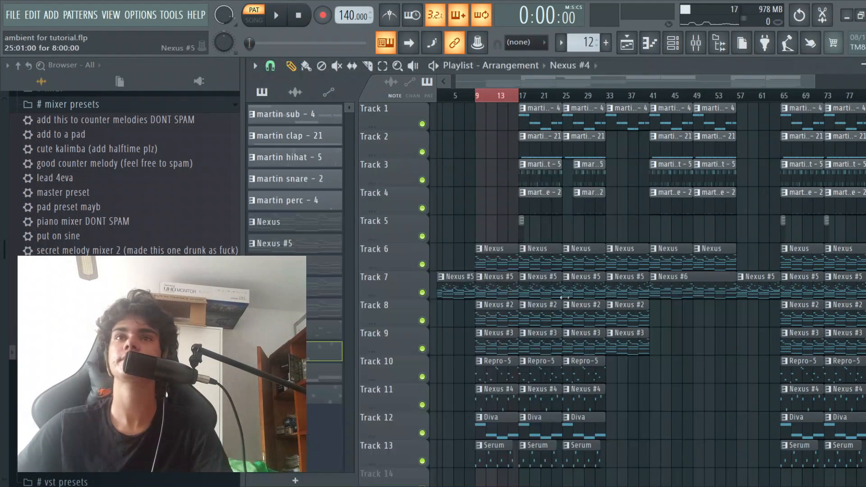
pyautogui.scroll(-4, 553, 294)
pyautogui.doubleClick(527, 312)
pyautogui.hscroll(-4, 511, 330)
pyautogui.scroll(-2, 517, 319)
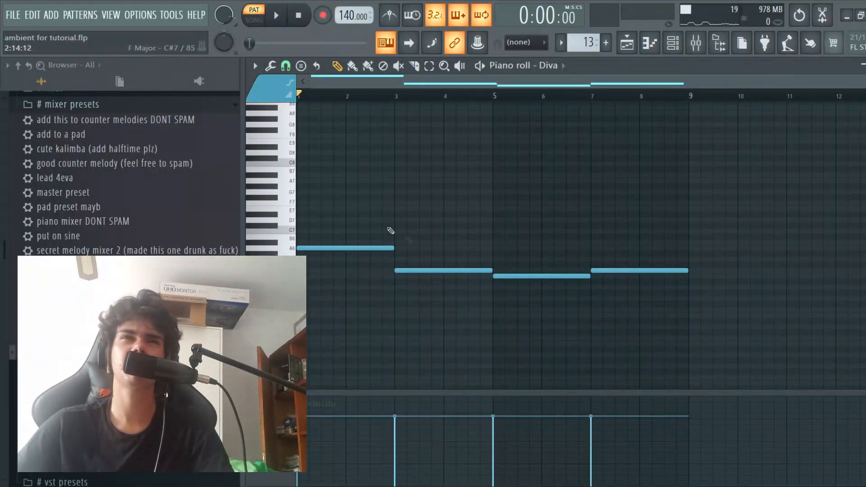
pyautogui.press('space')
pyautogui.click(672, 43)
pyautogui.press('space')
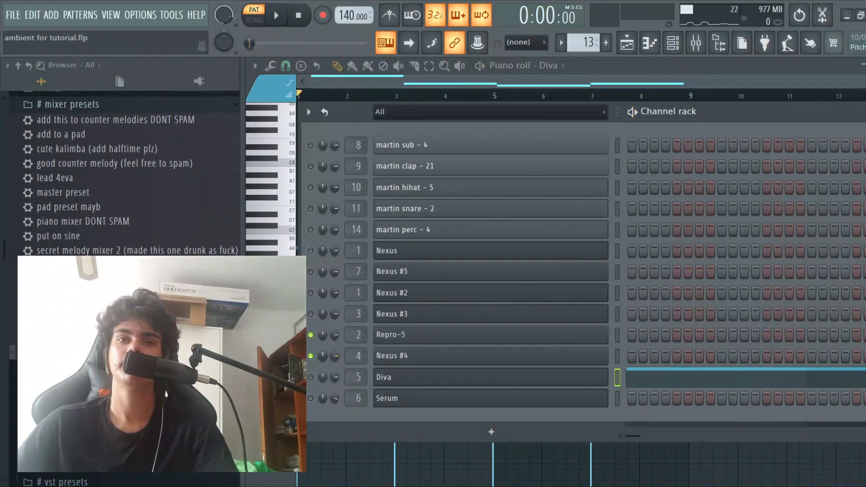
pyautogui.doubleClick(355, 376)
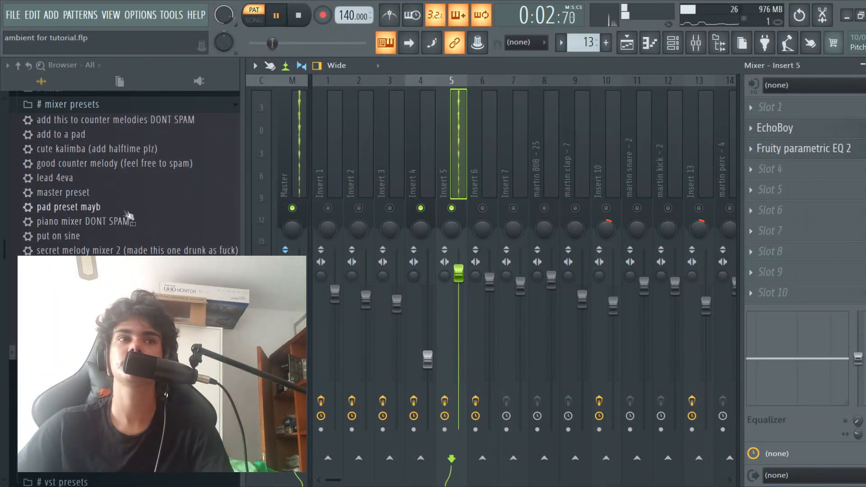
# Step: Point out the pad preset mayb mixer preset, view Insert 5's Fruity parametric EQ 2, and return to the Diva notes
pyautogui.moveTo(122, 211); pyautogui.dragTo(126, 221)
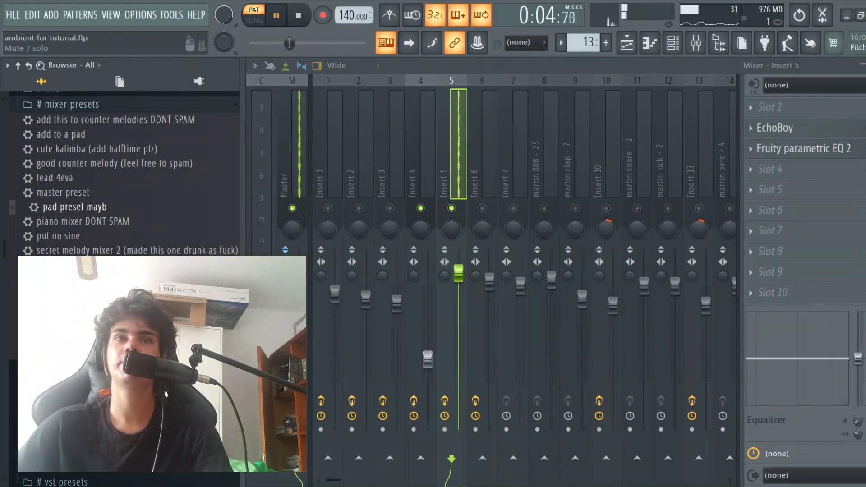
pyautogui.click(803, 150)
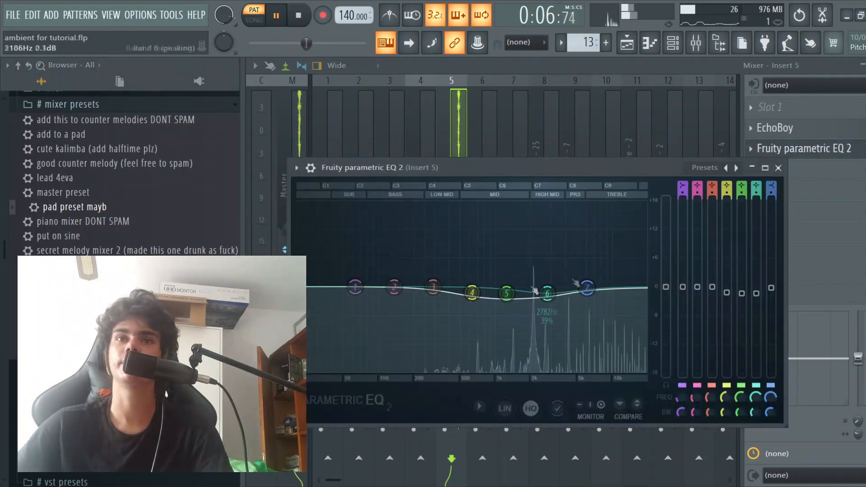
pyautogui.click(779, 168)
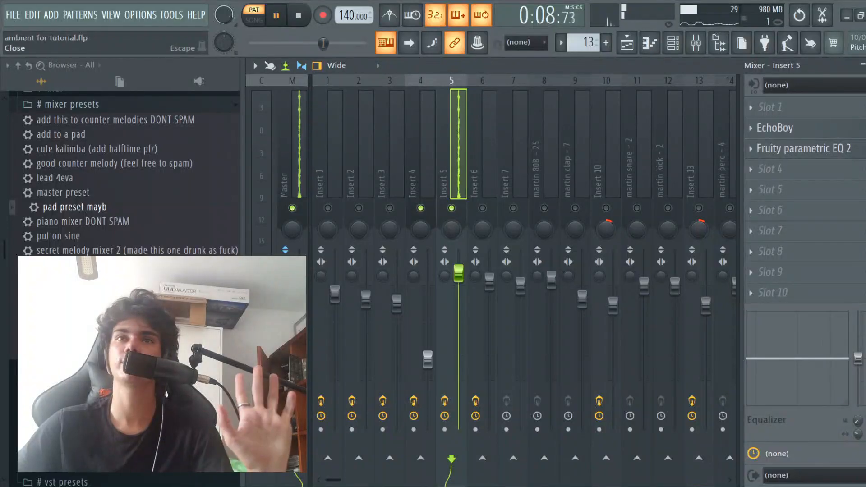
pyautogui.click(865, 65)
pyautogui.press('F6')
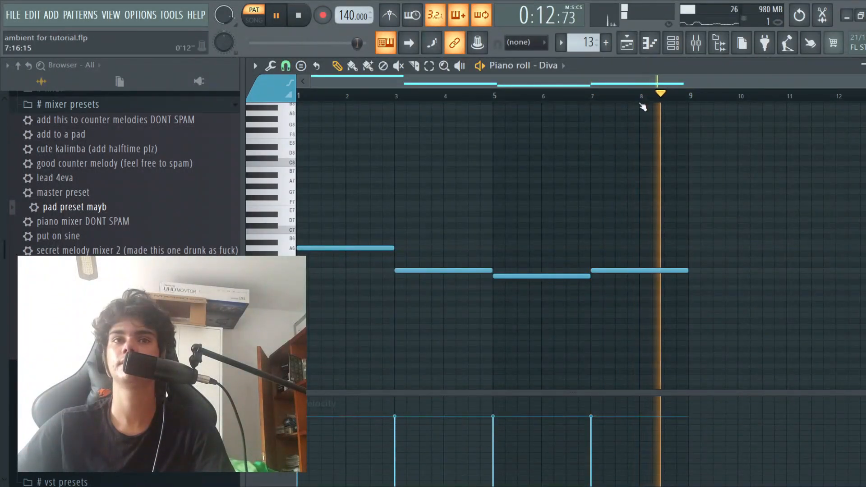
# Step: Stop playback and open the Serum pattern's notes from the playlist
pyautogui.click(628, 47)
pyautogui.press('space')
pyautogui.scroll(-1, 500, 322)
pyautogui.doubleClick(502, 317)
pyautogui.scroll(1, 532, 266)
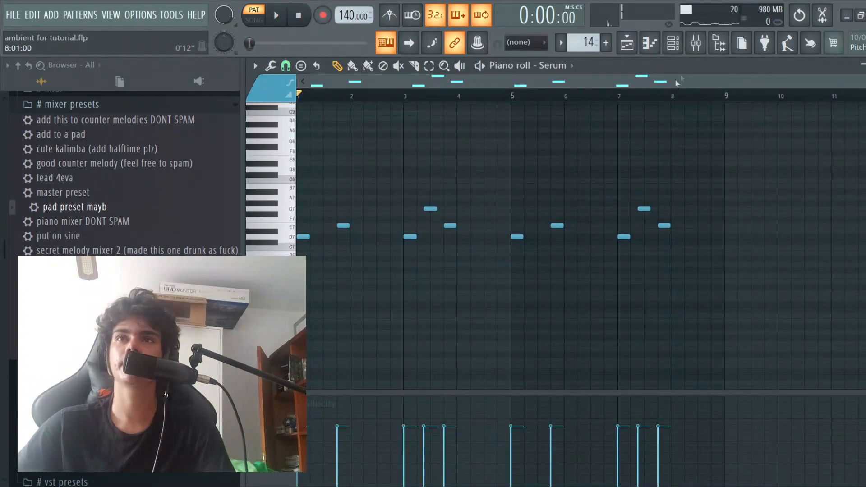
# Step: Open the Serum plugin and view its PL Trophy preset and oscillator settings
pyautogui.click(679, 50)
pyautogui.click(496, 400)
pyautogui.moveTo(620, 170); pyautogui.dragTo(652, 134)
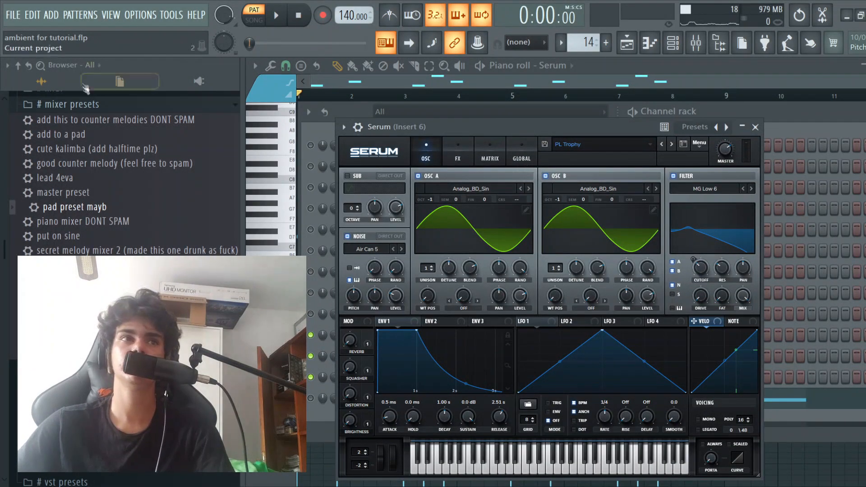
# Step: Collapse the # mixer presets folder, browse the serum pluck presets, and close the Serum plugin
pyautogui.click(86, 104)
pyautogui.click(82, 239)
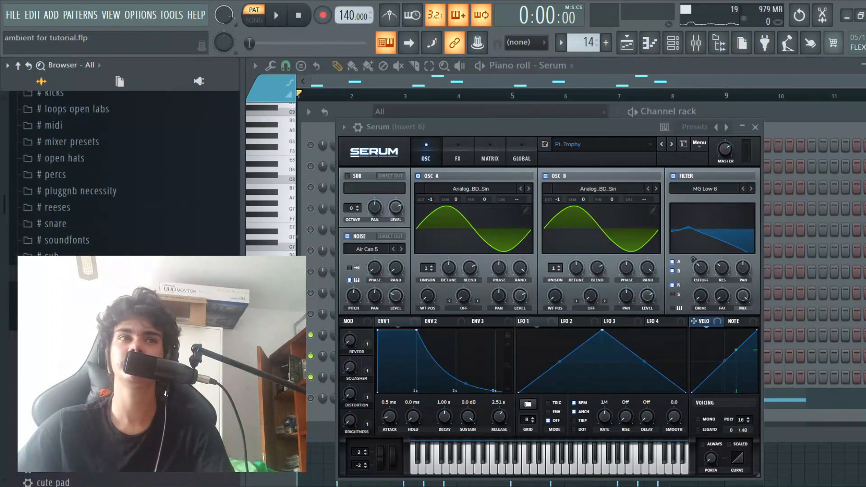
pyautogui.click(83, 307)
pyautogui.scroll(-5, 82, 316)
pyautogui.scroll(3, 83, 325)
pyautogui.click(83, 333)
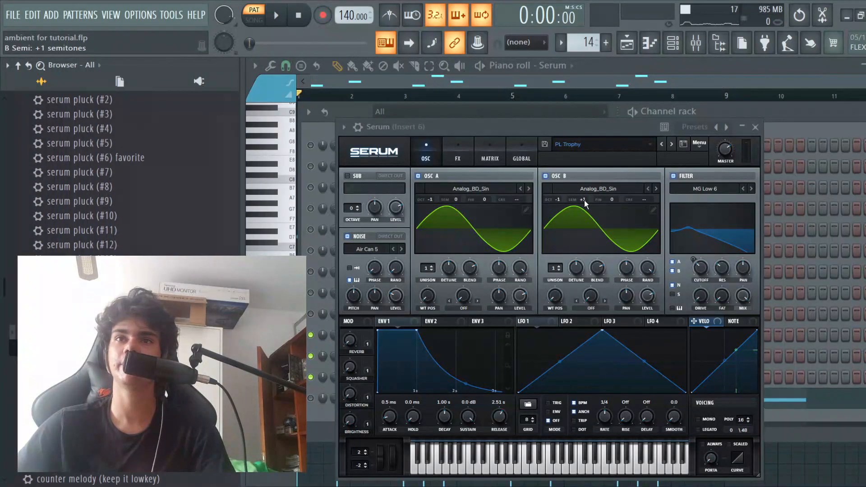
pyautogui.click(756, 127)
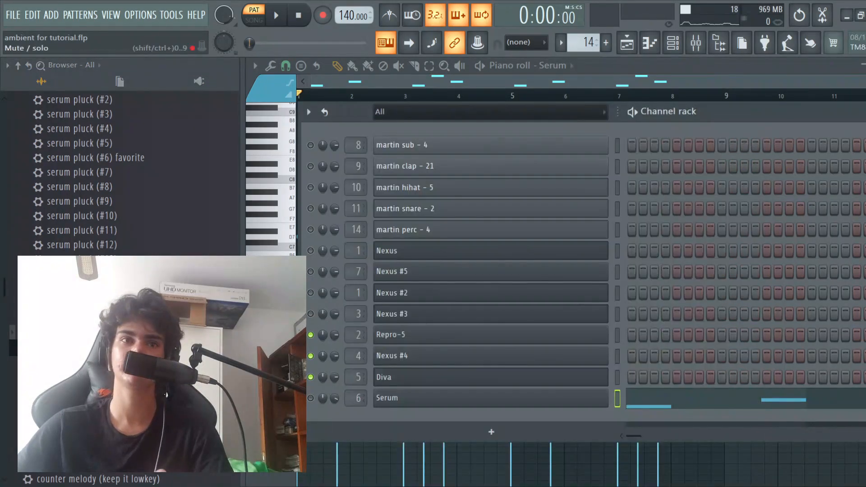
pyautogui.scroll(10, 122, 361)
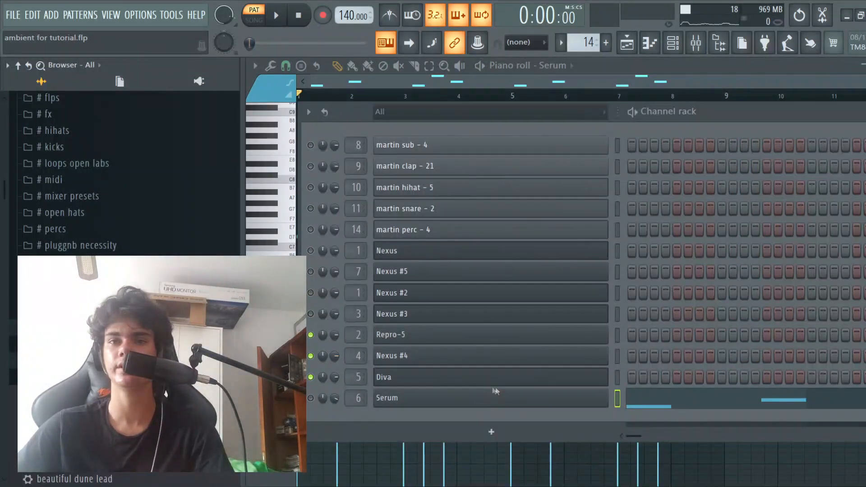
# Step: Play the Serum pattern with its mixer track, Insert 6, soloed and view its notes
pyautogui.click(359, 398)
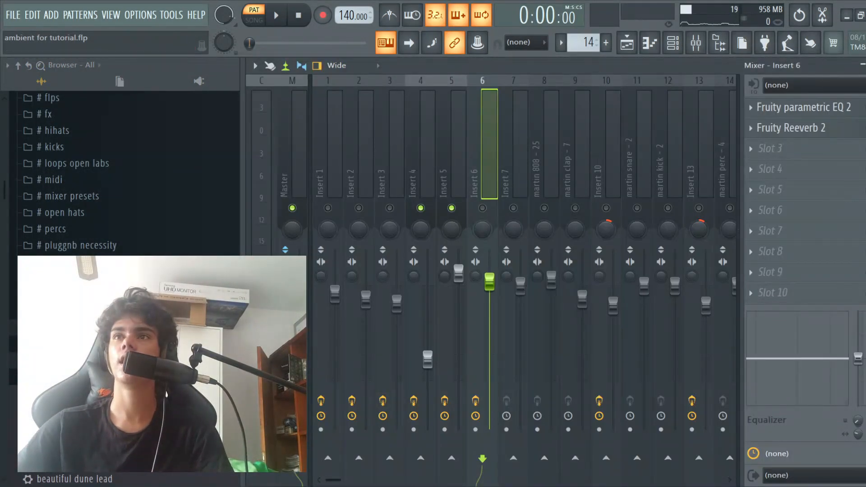
pyautogui.press('F9')
pyautogui.click(686, 403)
pyautogui.click(687, 403)
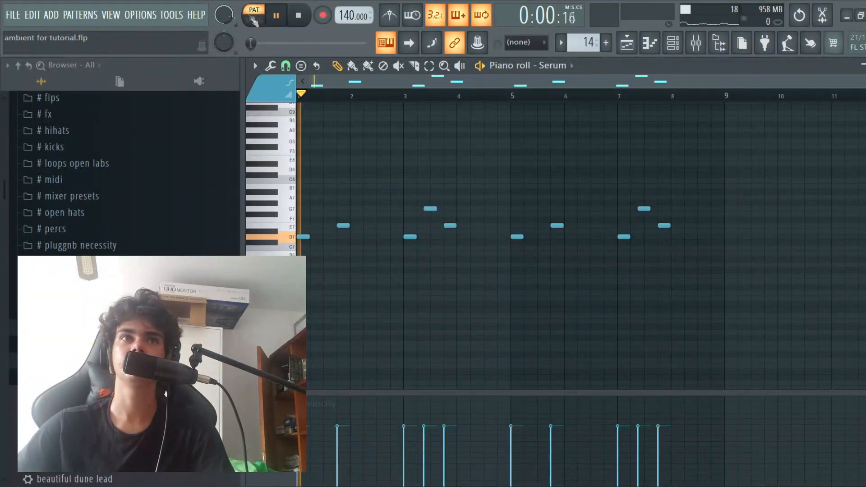
pyautogui.click(673, 43)
pyautogui.click(359, 397)
pyautogui.press('space')
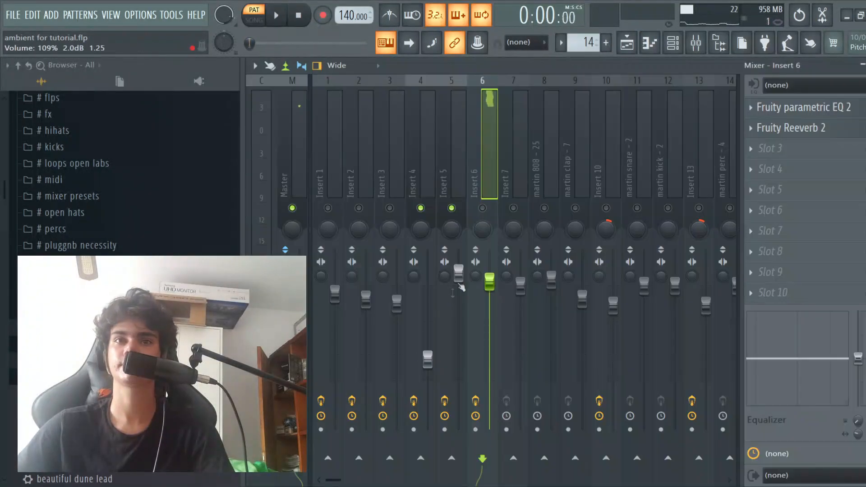
pyautogui.press('space')
pyautogui.press('F9')
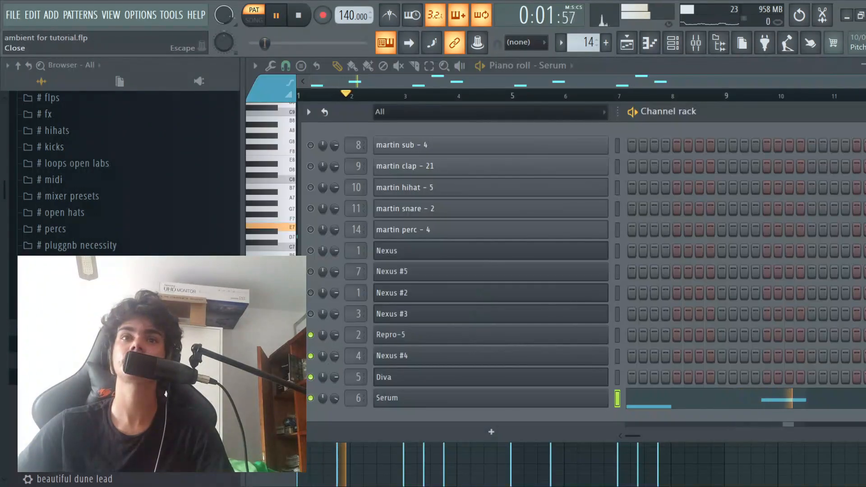
pyautogui.press('F6')
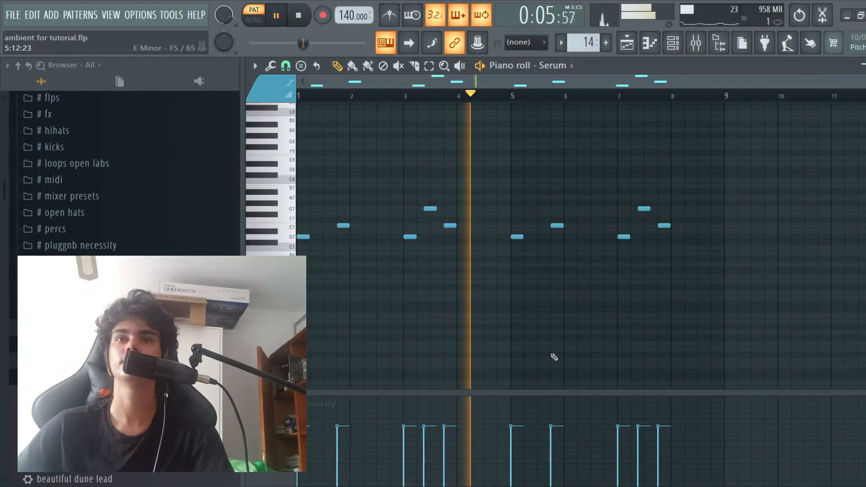
# Step: View the Fruity Reeverb 2 and Fruity parametric EQ 2 effects on Insert 6, then close them
pyautogui.press('F9')
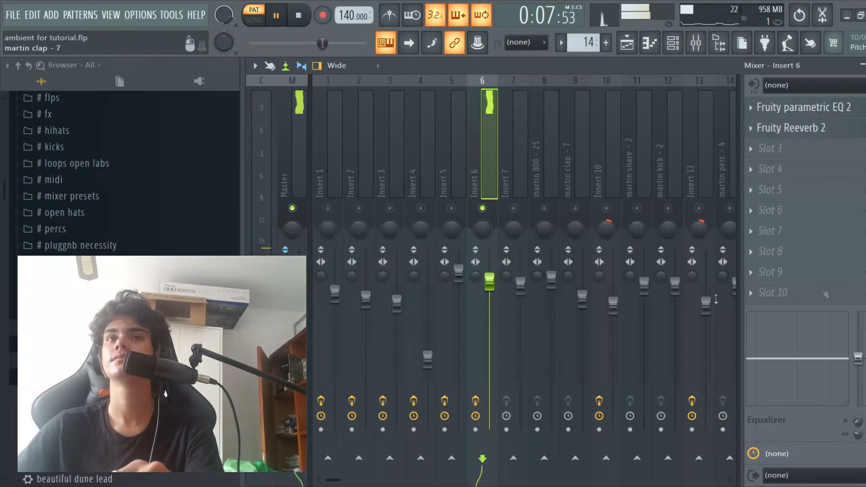
pyautogui.click(848, 123)
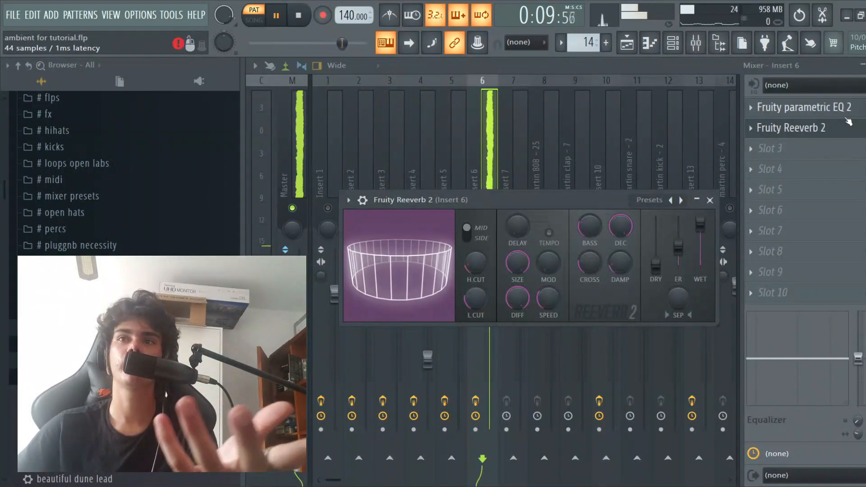
pyautogui.click(840, 108)
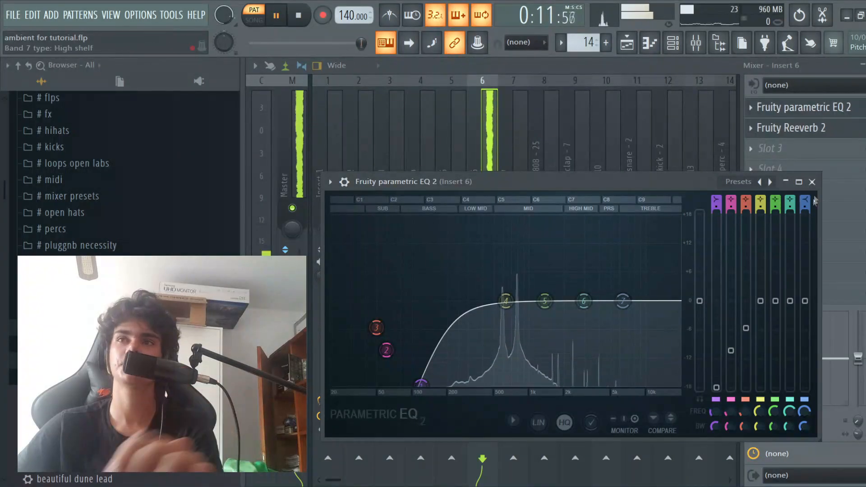
pyautogui.click(841, 108)
pyautogui.click(865, 65)
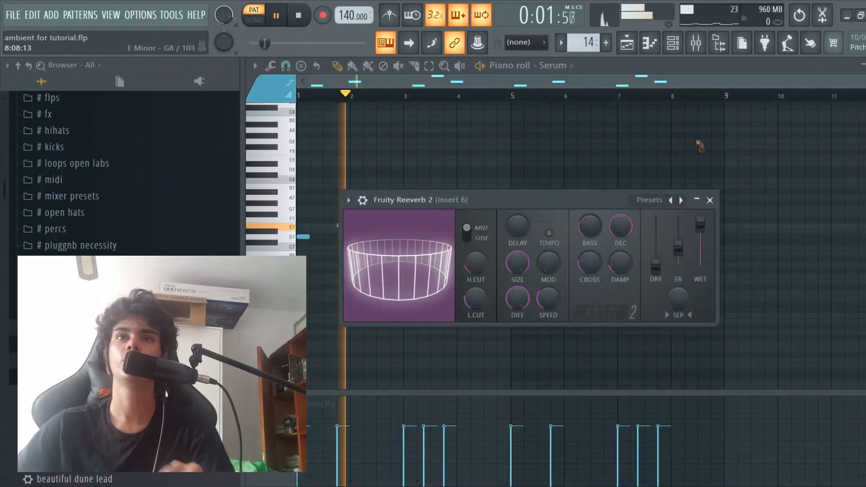
pyautogui.click(710, 199)
# Step: Stop the Serum pattern and play the playlist arrangement in song mode from bar 9
pyautogui.press('space')
pyautogui.click(628, 43)
pyautogui.scroll(5, 494, 111)
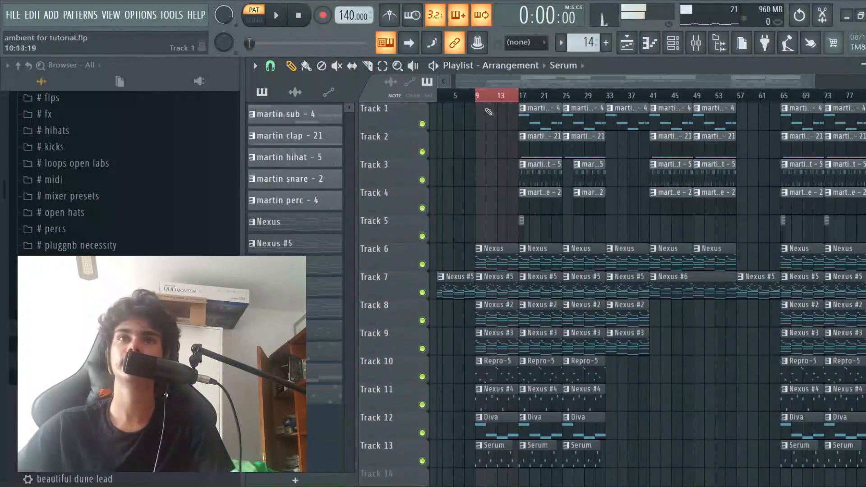
pyautogui.scroll(-1, 479, 187)
pyautogui.press('space')
# Step: Unsolo Insert 6 so all mixer tracks play together, and close the channel rack
pyautogui.press('F9')
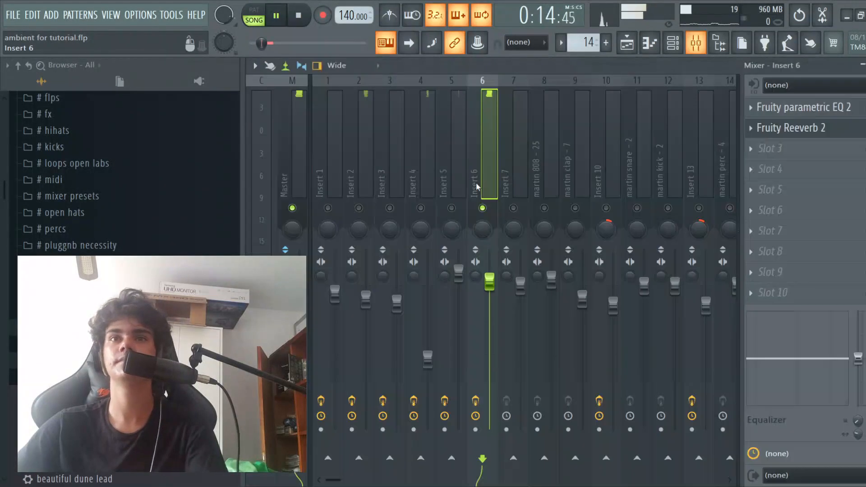
pyautogui.press('space')
pyautogui.press('space')
pyautogui.press('F6')
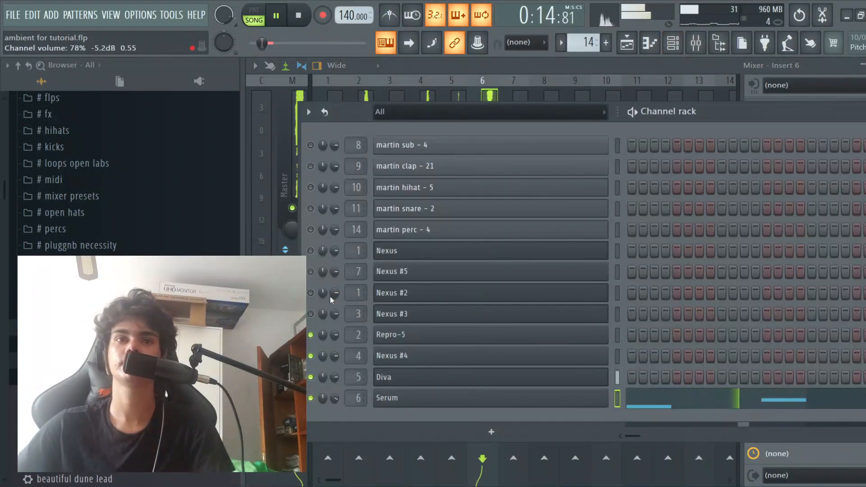
pyautogui.moveTo(794, 111); pyautogui.dragTo(460, 230)
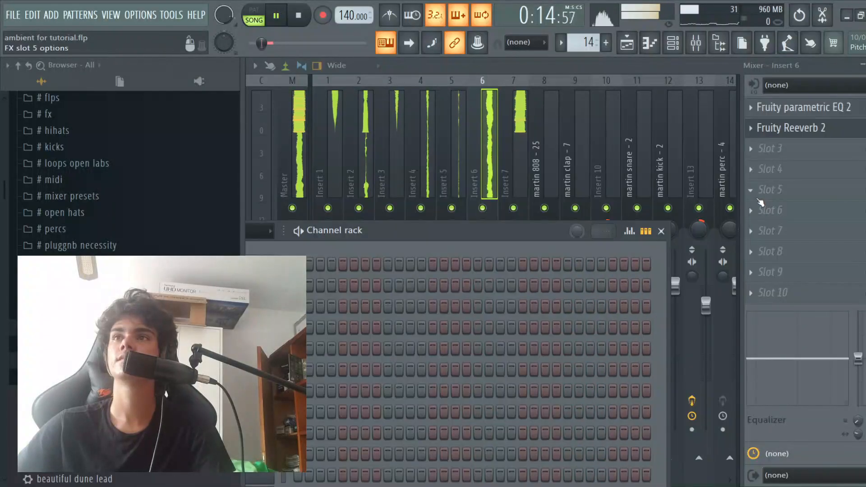
pyautogui.click(663, 232)
# Step: Look over how the melody layers and drums are arranged in the playlist while the song plays
pyautogui.press('F5')
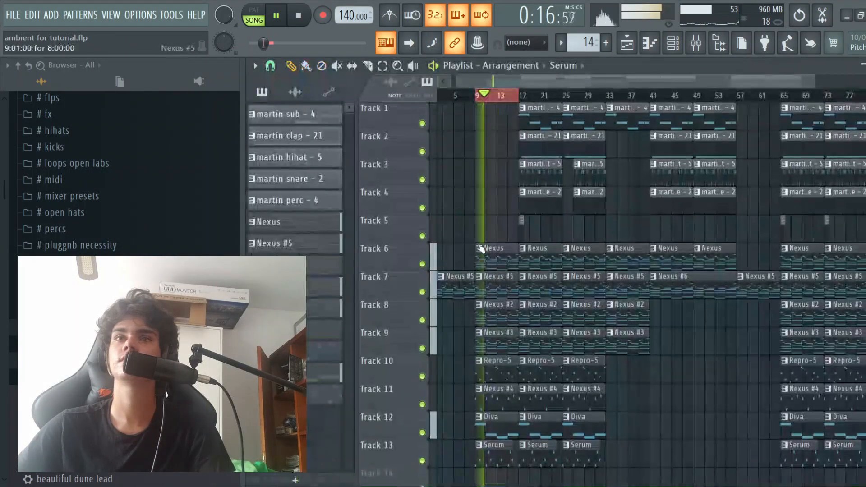
pyautogui.keyDown('ctrl'); pyautogui.scroll(-5, 483, 249); pyautogui.keyUp('ctrl')
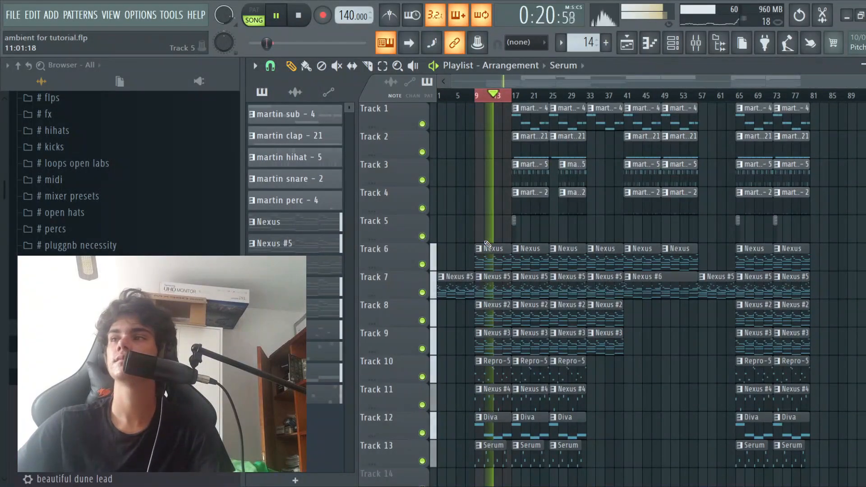
pyautogui.keyDown('ctrl'); pyautogui.scroll(5, 488, 244); pyautogui.keyUp('ctrl')
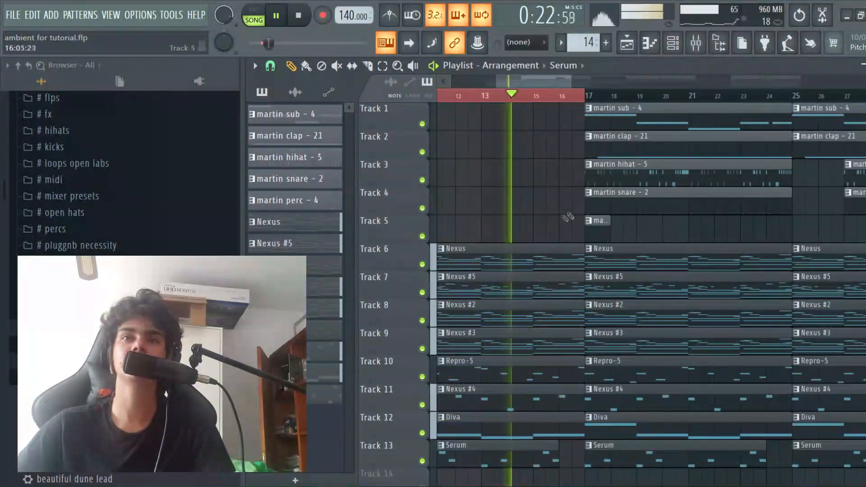
pyautogui.keyDown('ctrl'); pyautogui.scroll(-2, 580, 209); pyautogui.keyUp('ctrl')
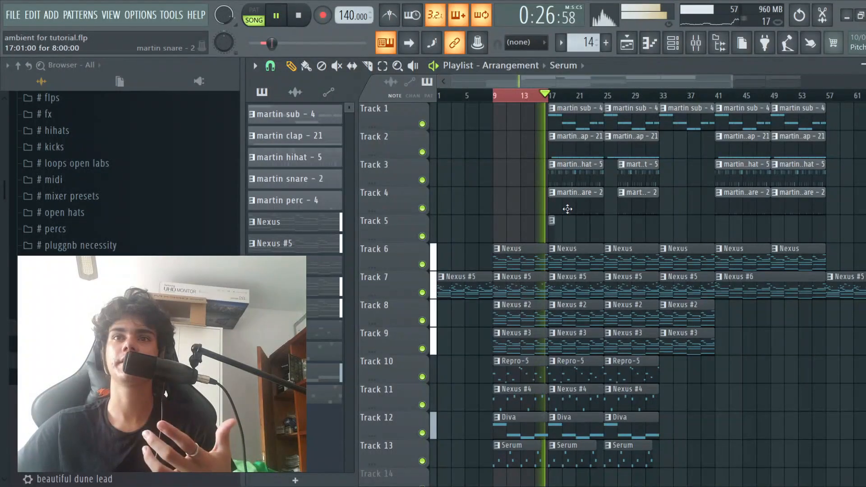
# Step: Stop playback and select the playlist range from bar 17 to bar 25 for looping
pyautogui.press('space')
pyautogui.click(537, 95)
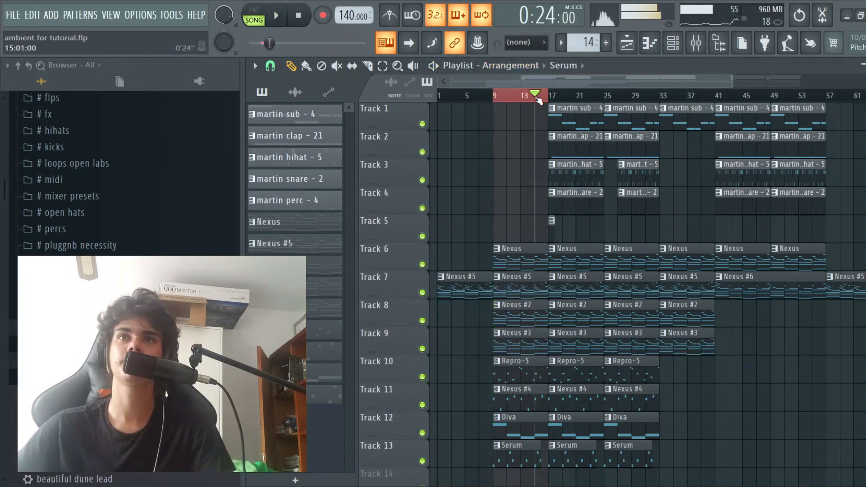
pyautogui.keyDown('ctrl'); pyautogui.scroll(3, 537, 99); pyautogui.keyUp('ctrl')
pyautogui.moveTo(563, 95); pyautogui.dragTo(835, 98)
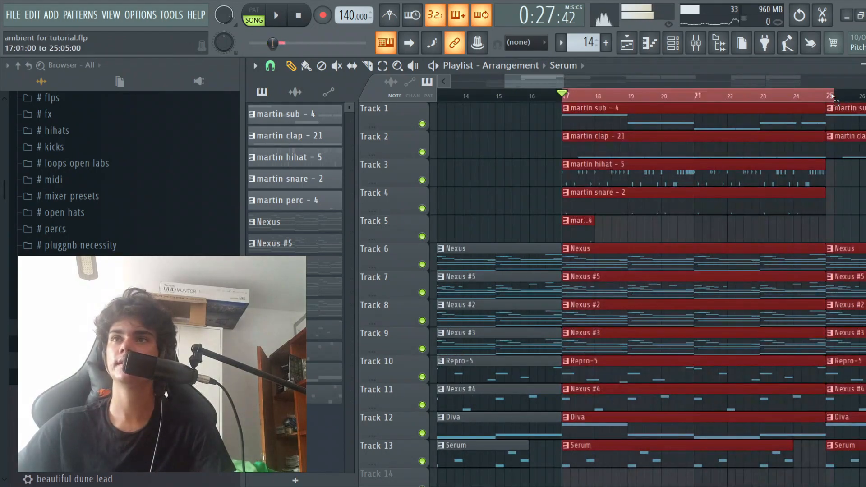
# Step: Solo Track 1, re-enable Tracks 2, 3 and 4, and play only the drum layers in the selected range
pyautogui.rightClick(423, 125)
pyautogui.scroll(-3, 470, 382)
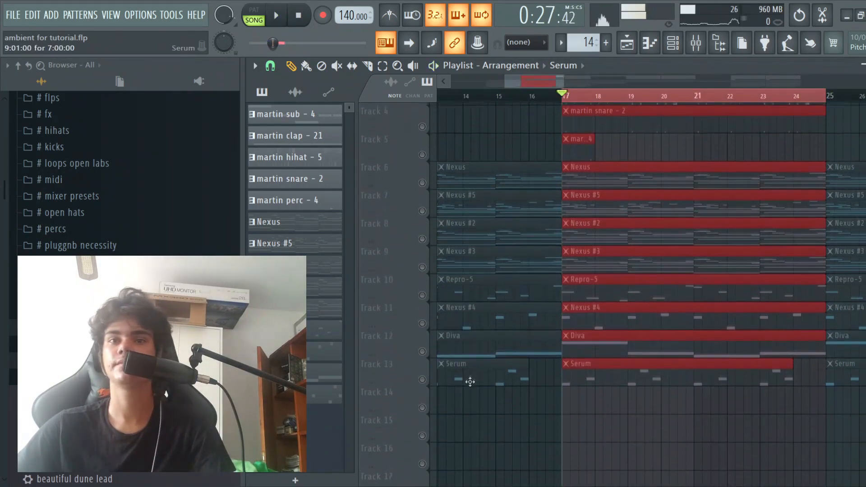
pyautogui.press('F9')
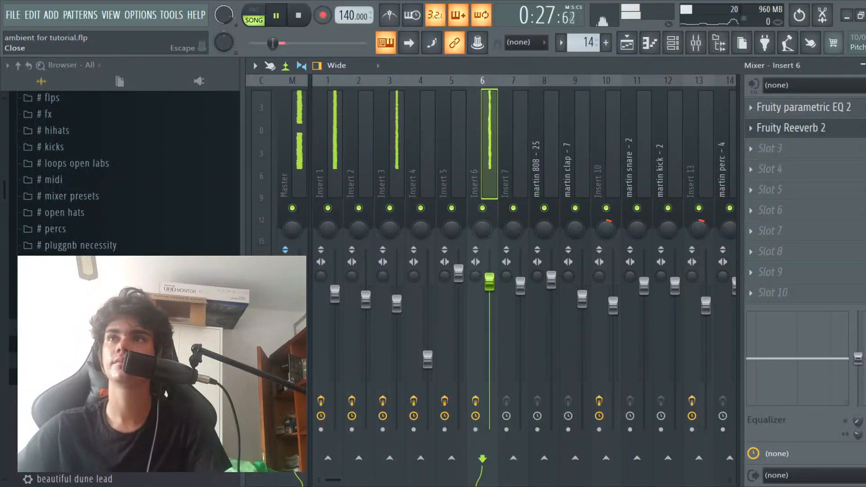
pyautogui.click(865, 65)
pyautogui.scroll(3, 698, 156)
pyautogui.click(424, 154)
pyautogui.press('space')
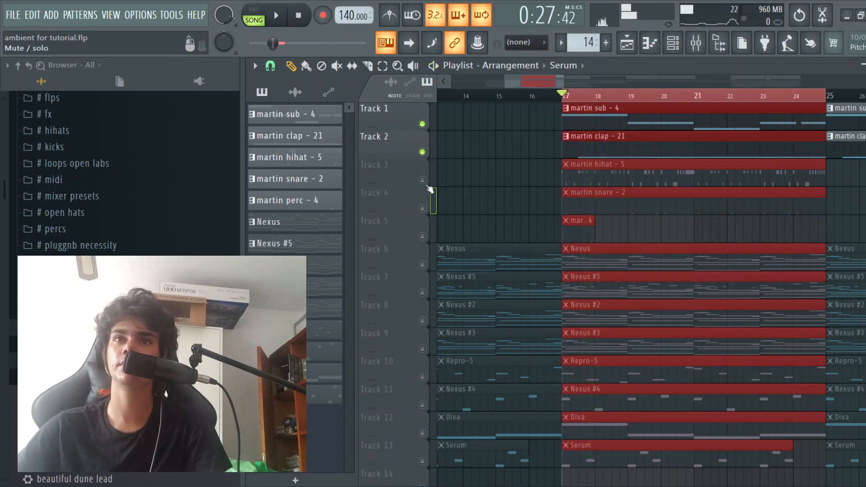
pyautogui.click(422, 180)
pyautogui.click(423, 208)
pyautogui.press('space')
# Step: View the mixer and the channel rack while the drums play, then return to the playlist
pyautogui.click(696, 43)
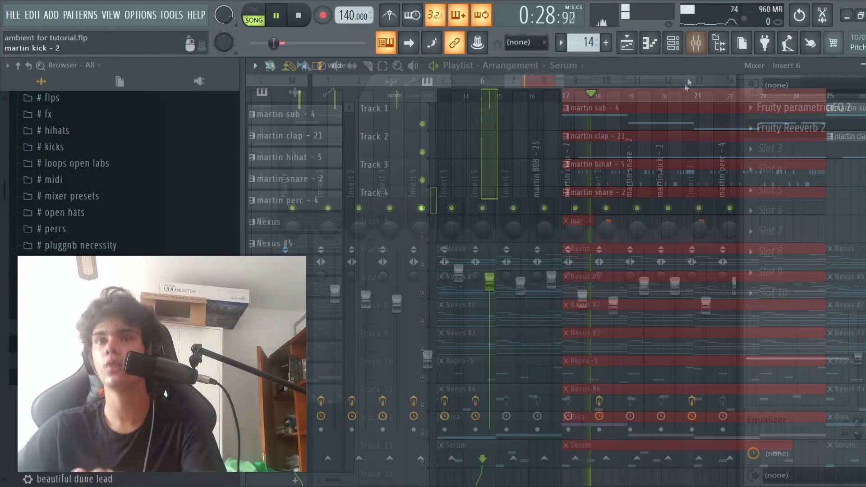
pyautogui.click(696, 42)
pyautogui.click(673, 43)
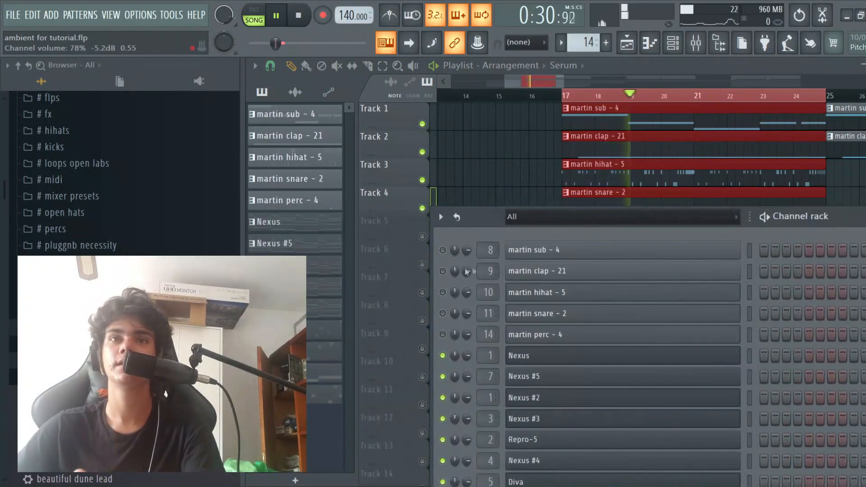
pyautogui.click(516, 129)
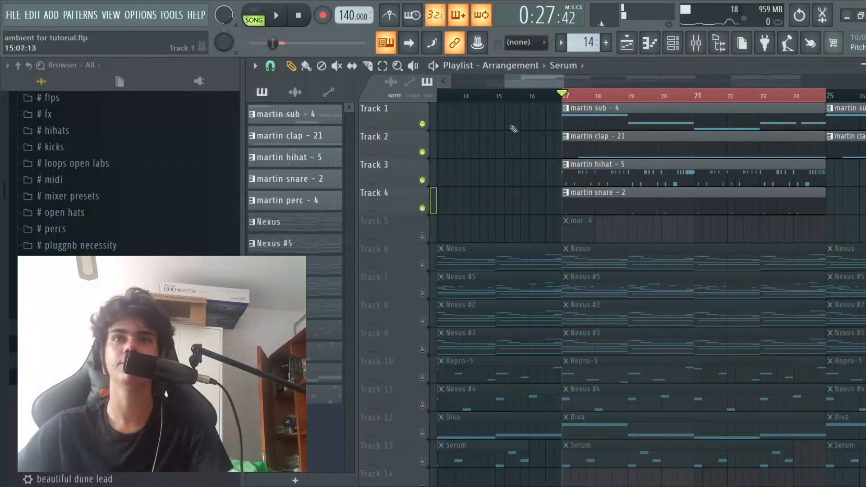
# Step: Open the martin sub - 4 pattern in the piano roll and play its notes
pyautogui.rightClick(422, 125)
pyautogui.rightClick(644, 117)
pyautogui.hotkey('ctrl', 'z')
pyautogui.doubleClick(626, 111)
pyautogui.press('space')
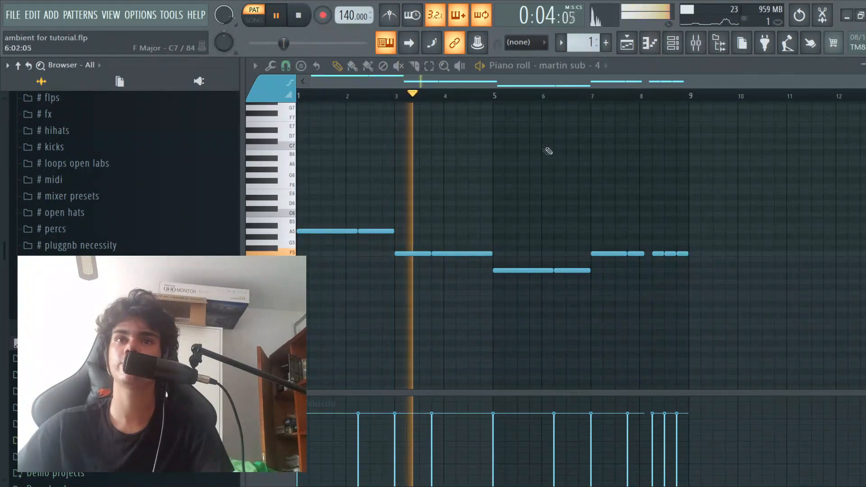
# Step: View the Fruity parametric EQ 2 and Fruity soft clipper on the Master track, then close them and the mixer
pyautogui.press('F9')
pyautogui.click(298, 208)
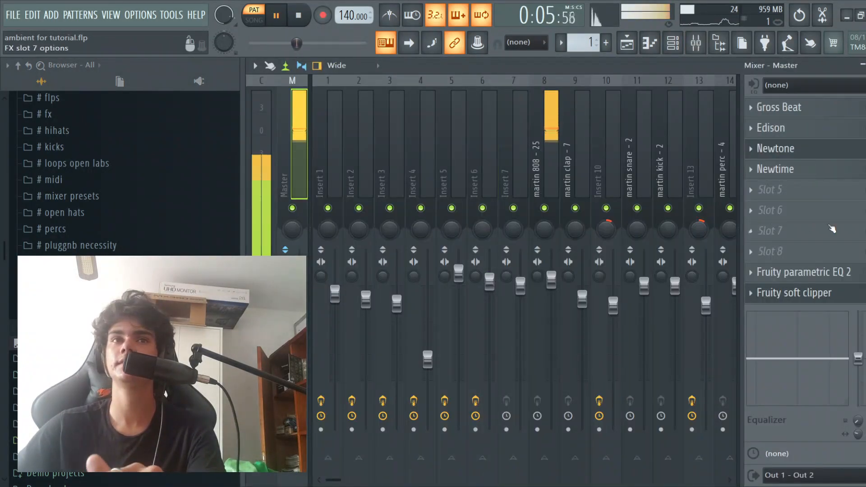
pyautogui.click(815, 279)
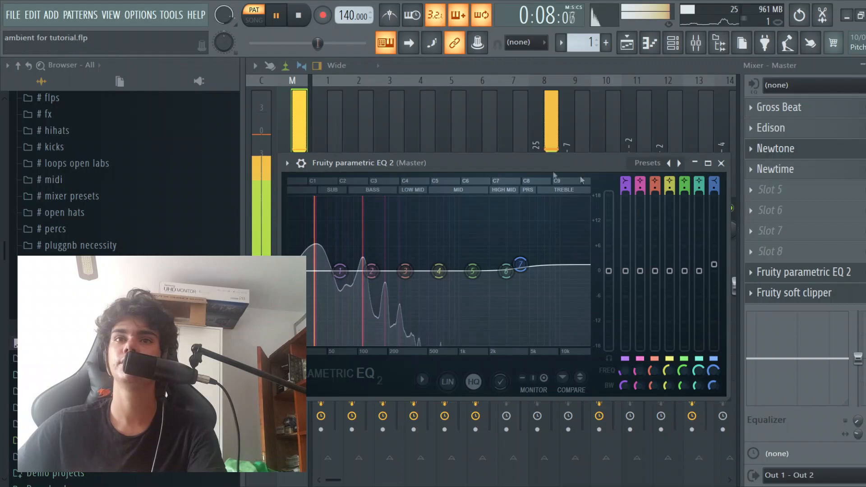
pyautogui.click(850, 301)
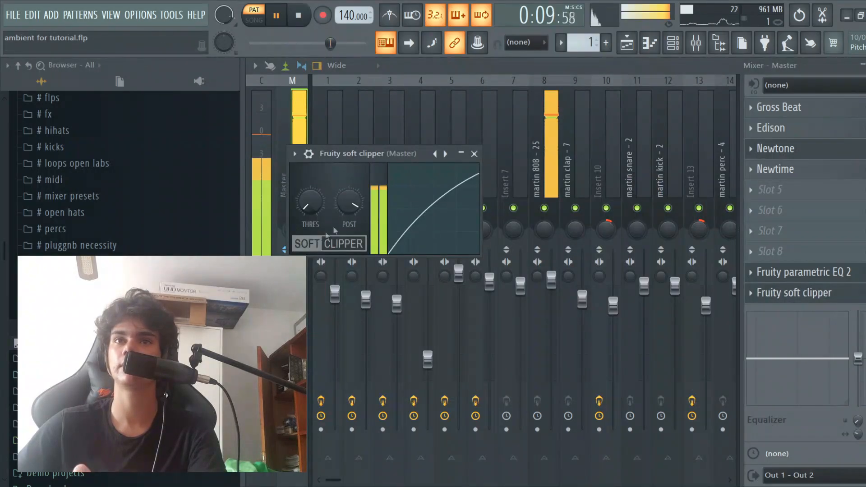
pyautogui.click(474, 154)
pyautogui.click(865, 66)
pyautogui.click(722, 163)
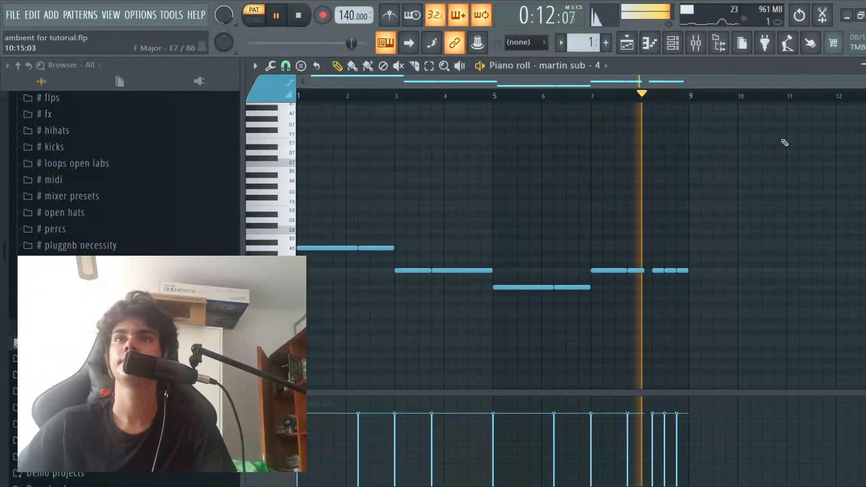
# Step: Open the martin clap - 21 pattern in the piano roll and play it from several positions
pyautogui.press('space')
pyautogui.click(632, 50)
pyautogui.doubleClick(565, 144)
pyautogui.press('space')
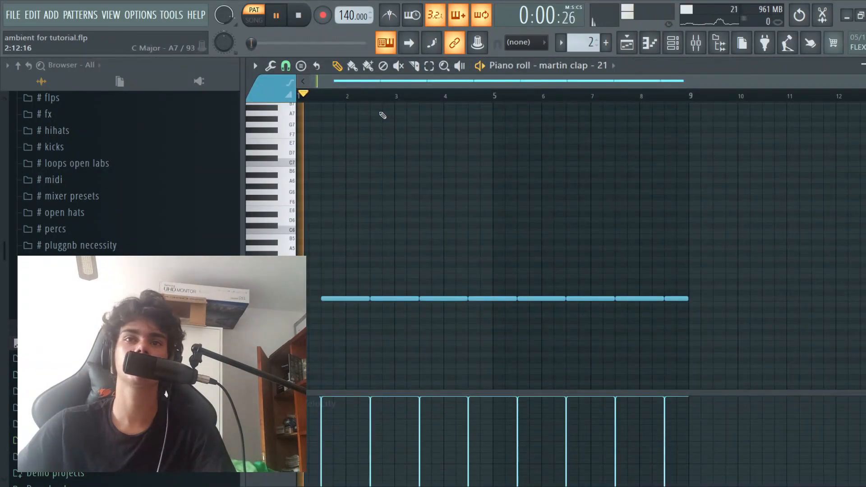
pyautogui.moveTo(387, 93); pyautogui.dragTo(445, 94)
pyautogui.click(530, 95)
pyautogui.press('space')
# Step: Open the martin hihat - 5 pattern in the piano roll and play it from bar 1
pyautogui.click(632, 48)
pyautogui.doubleClick(652, 175)
pyautogui.moveTo(420, 94); pyautogui.dragTo(163, 112)
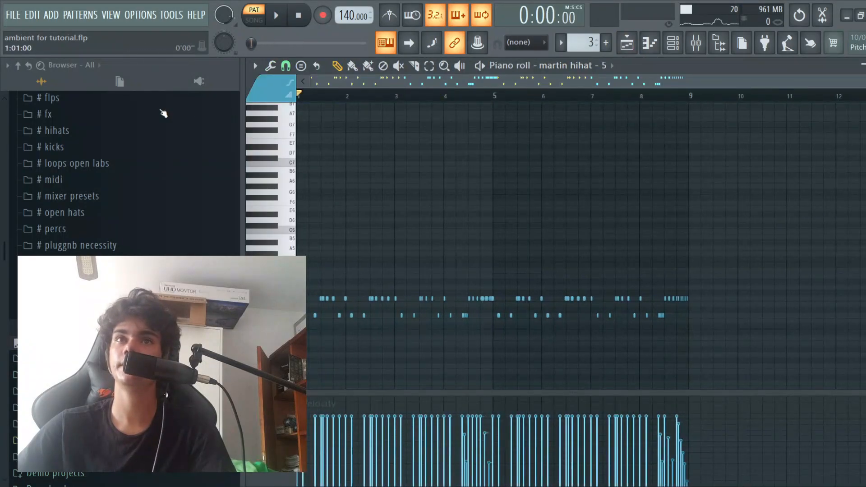
pyautogui.press('space')
# Step: Examine the spacing, pitches, velocities and closing roll of the hi-hat notes up to bar 9 while the pattern plays
pyautogui.scroll(3, 302, 234)
pyautogui.scroll(-3, 371, 236)
pyautogui.scroll(-2, 455, 222)
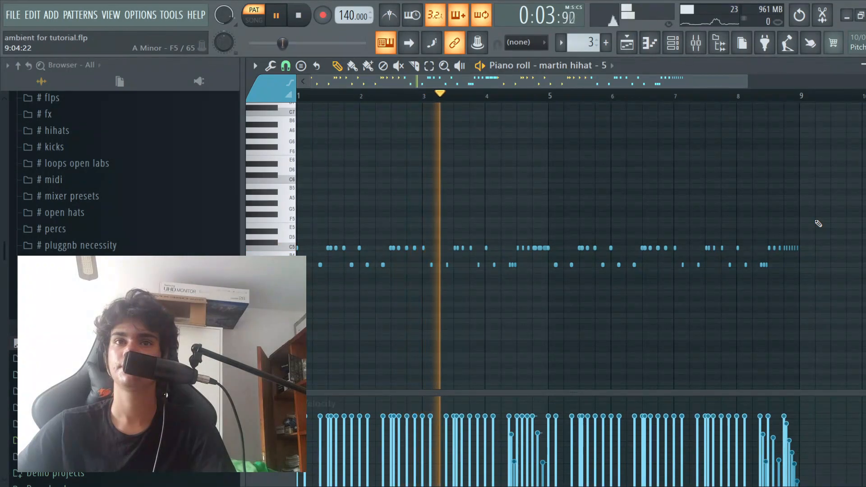
pyautogui.scroll(1, 819, 224)
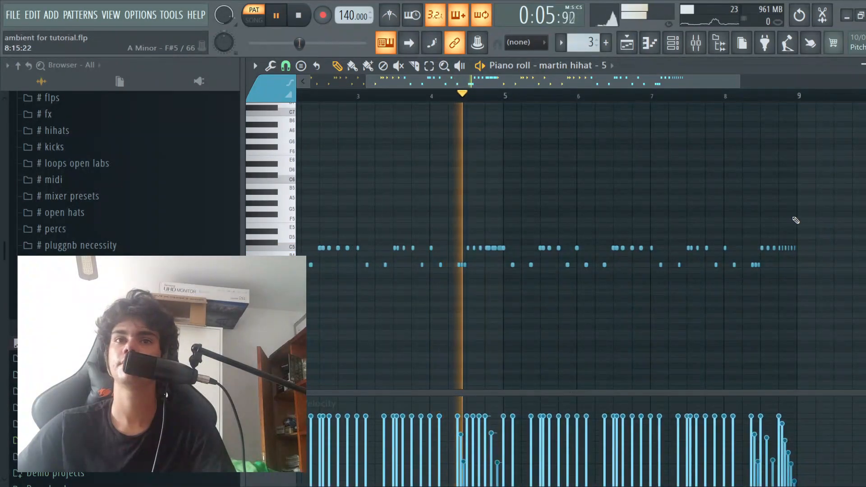
pyautogui.scroll(1, 811, 221)
pyautogui.scroll(-1, 808, 221)
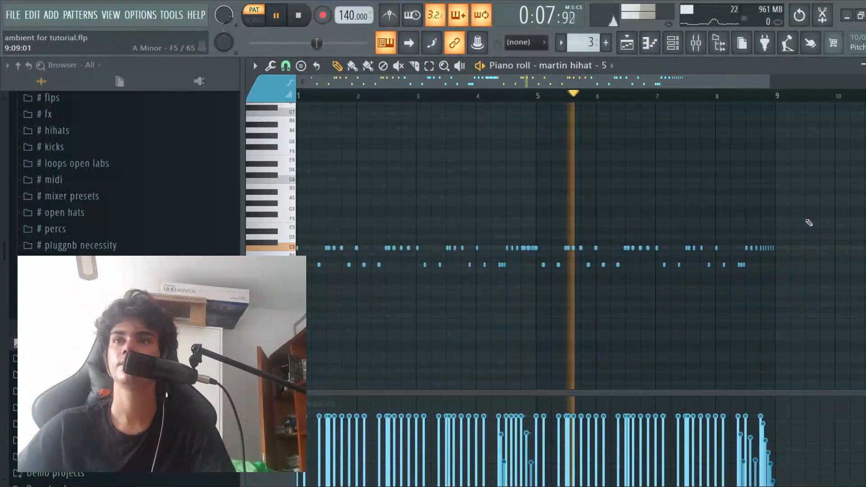
pyautogui.scroll(2, 785, 217)
pyautogui.moveTo(865, 97); pyautogui.dragTo(865, 89)
pyautogui.scroll(2, 778, 224)
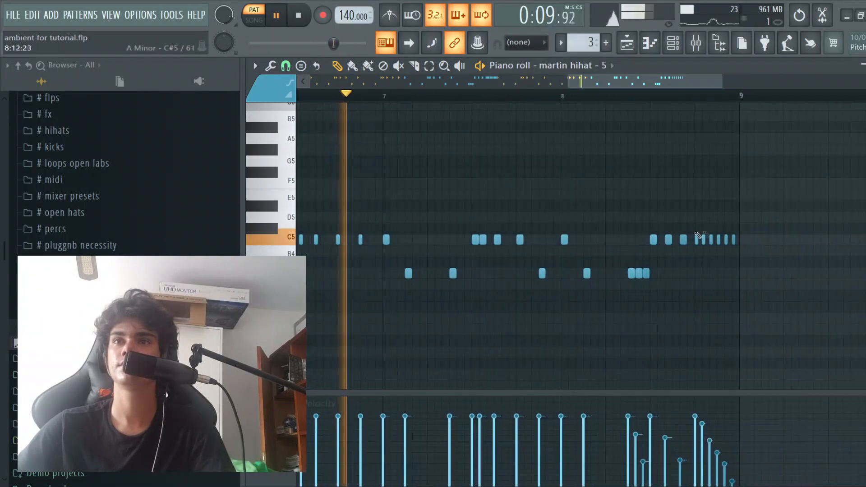
pyautogui.scroll(-3, 718, 240)
pyautogui.scroll(-2, 753, 185)
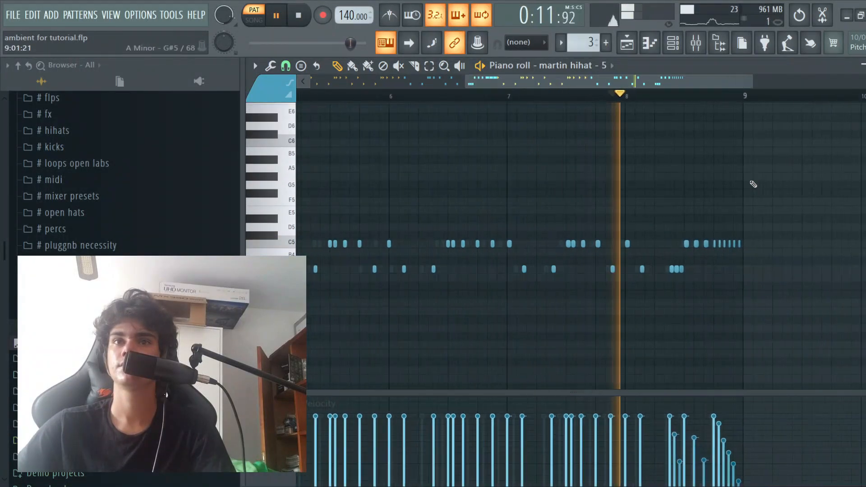
pyautogui.scroll(2, 836, 231)
pyautogui.scroll(1, 582, 224)
pyautogui.scroll(-2, 620, 219)
pyautogui.scroll(-2, 623, 219)
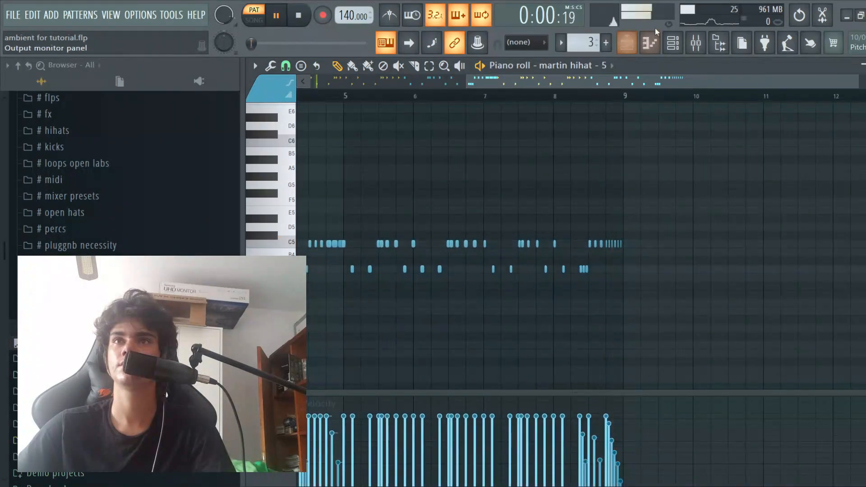
# Step: Stop the hi-hat pattern and show the effect chain of its mixer track, Insert 10
pyautogui.press('space')
pyautogui.press('F6')
pyautogui.doubleClick(489, 292)
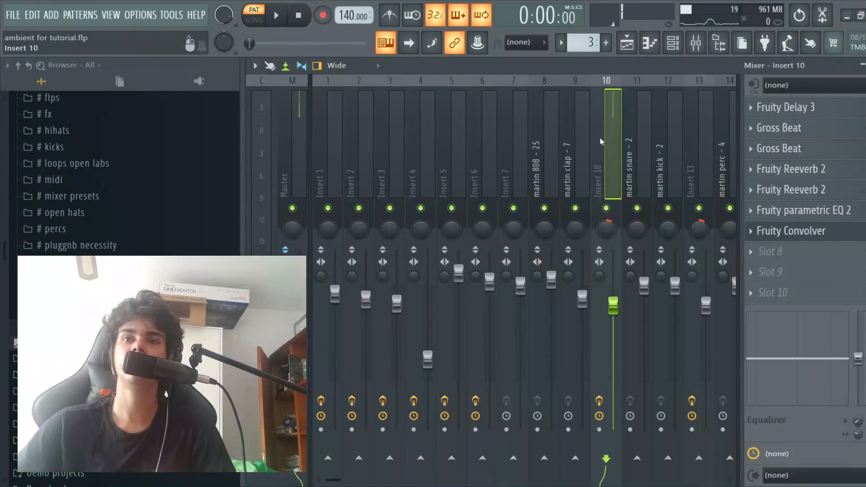
# Step: Look through the presets in the experimental soundkit folder of the browser, then collapse the folder
pyautogui.click(181, 307)
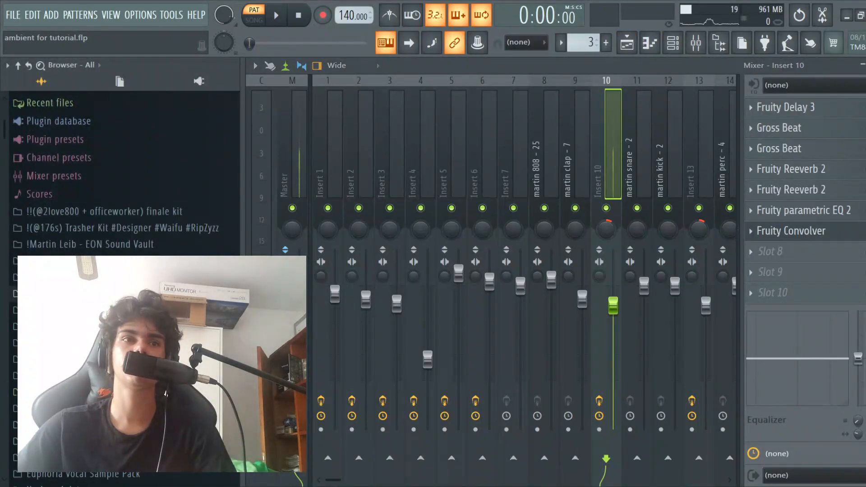
pyautogui.click(136, 261)
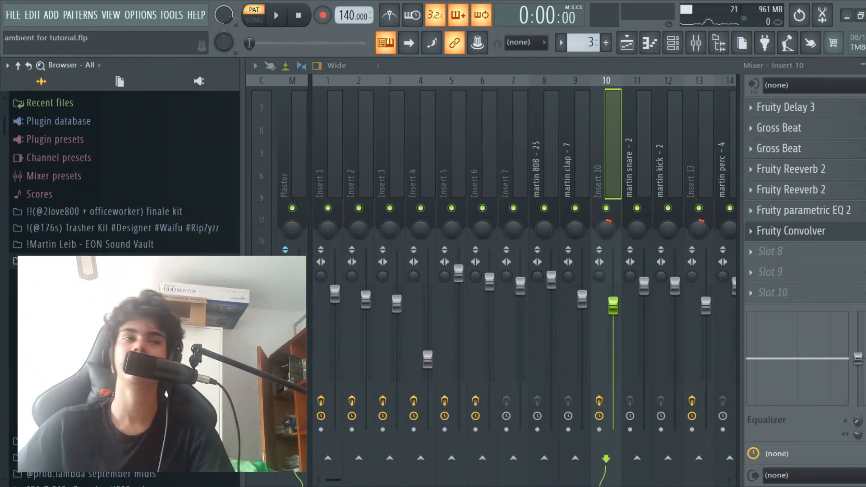
pyautogui.click(124, 277)
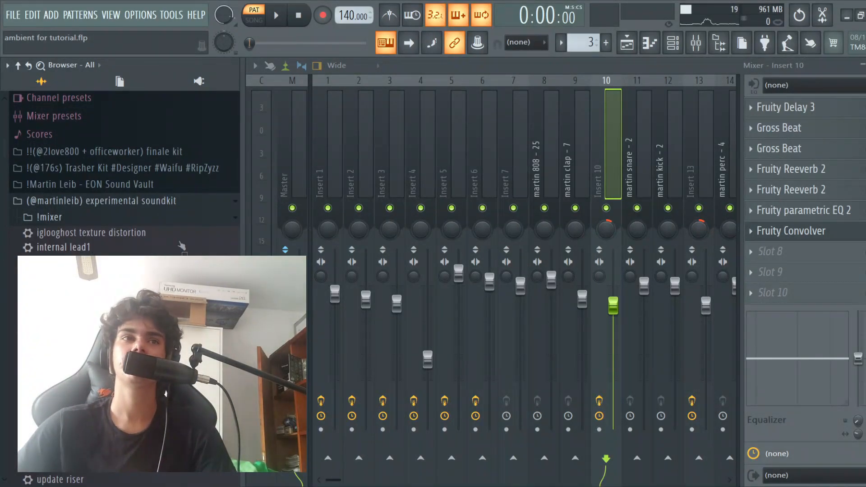
pyautogui.scroll(-3, 182, 246)
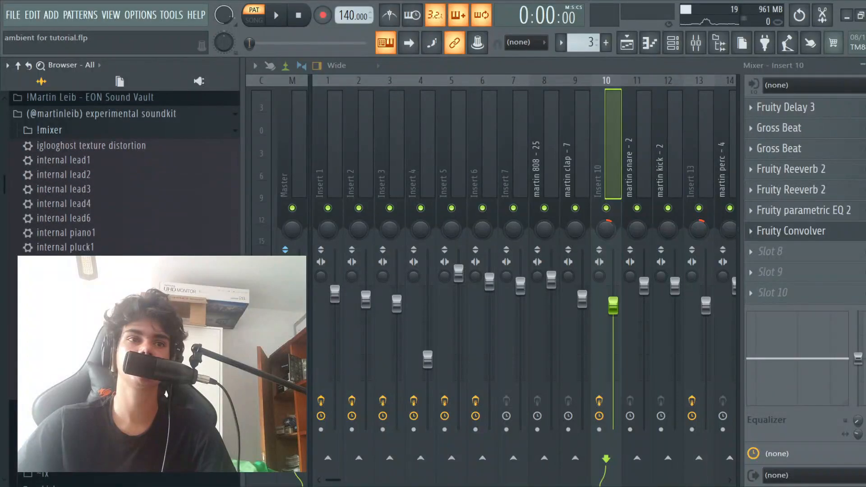
pyautogui.click(193, 115)
# Step: Bypass all effects on Insert 10 to hear the dry hi-hat pattern, and stop playback
pyautogui.click(598, 402)
pyautogui.press('space')
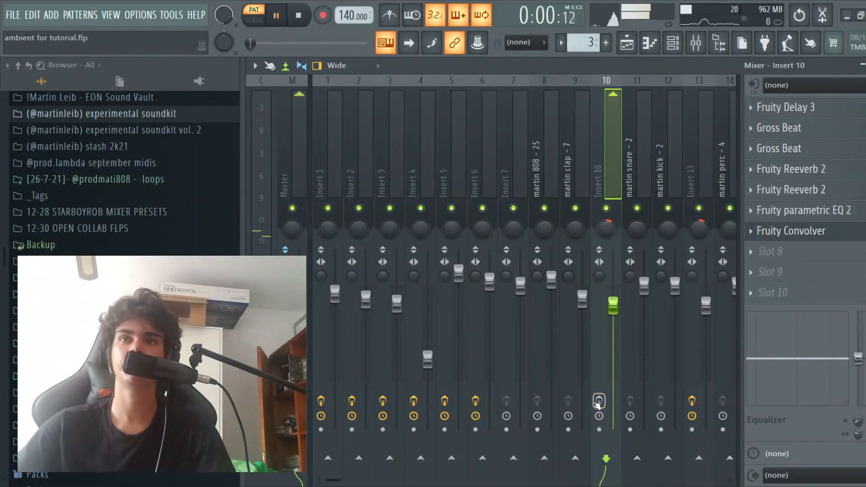
pyautogui.scroll(3, 226, 388)
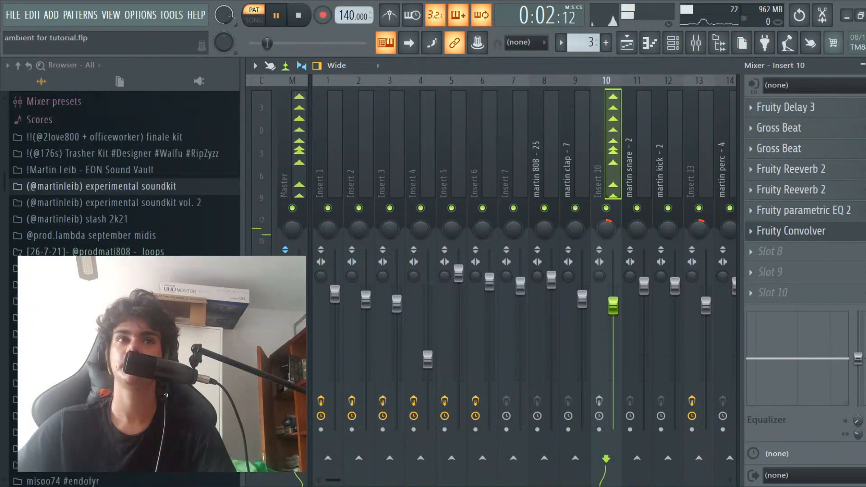
pyautogui.press('space')
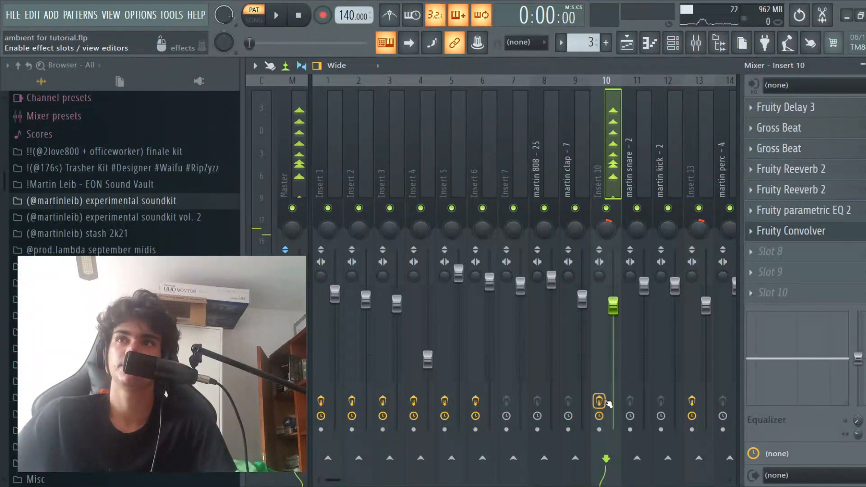
# Step: View the Fruity Convolver and the effect chain on Insert 10 while the hi-hats play, then close the mixer
pyautogui.click(794, 230)
pyautogui.moveTo(563, 188); pyautogui.dragTo(536, 167)
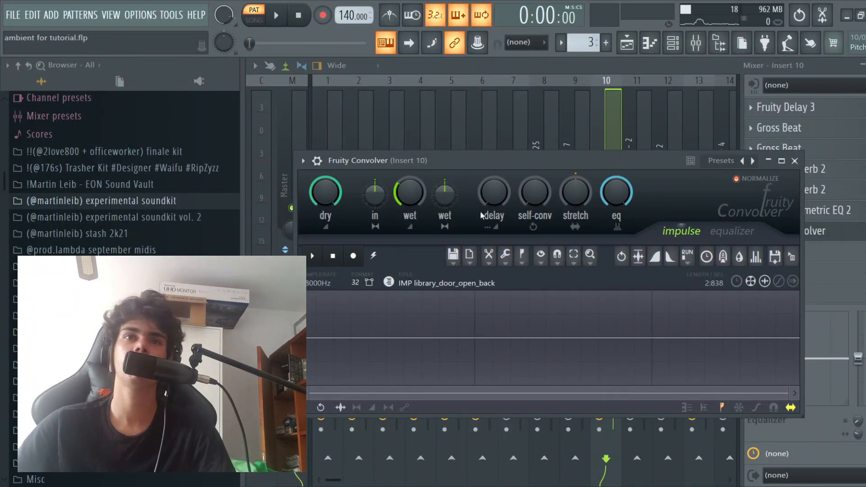
pyautogui.press('space')
pyautogui.click(865, 66)
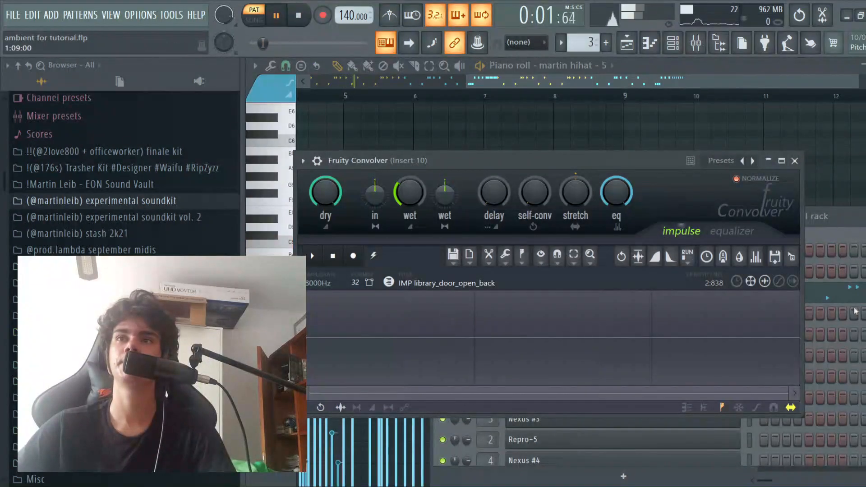
pyautogui.click(865, 65)
pyautogui.click(854, 302)
pyautogui.press('F9')
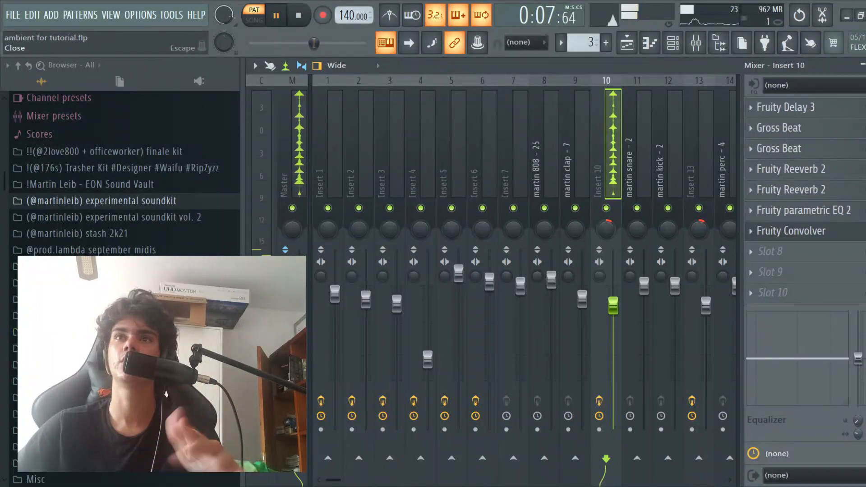
pyautogui.click(863, 65)
# Step: Play the martin snare - 2 pattern in the piano roll from around bar 3 and just before bar 4
pyautogui.press('space')
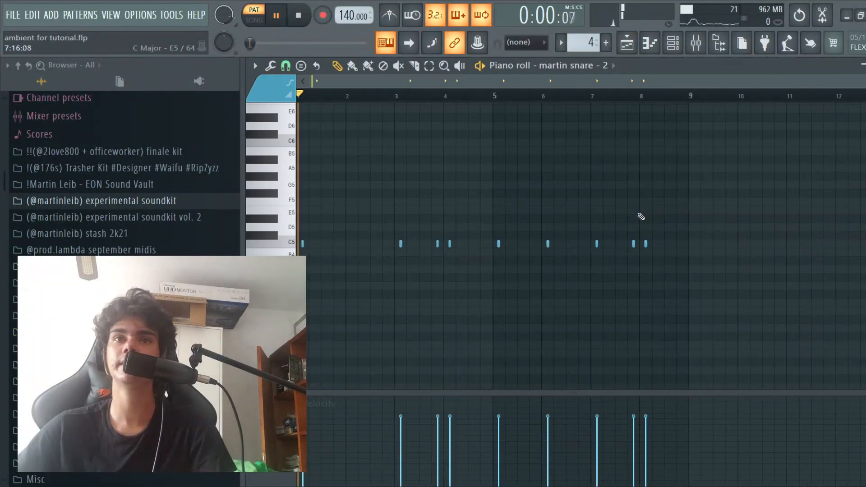
pyautogui.click(397, 96)
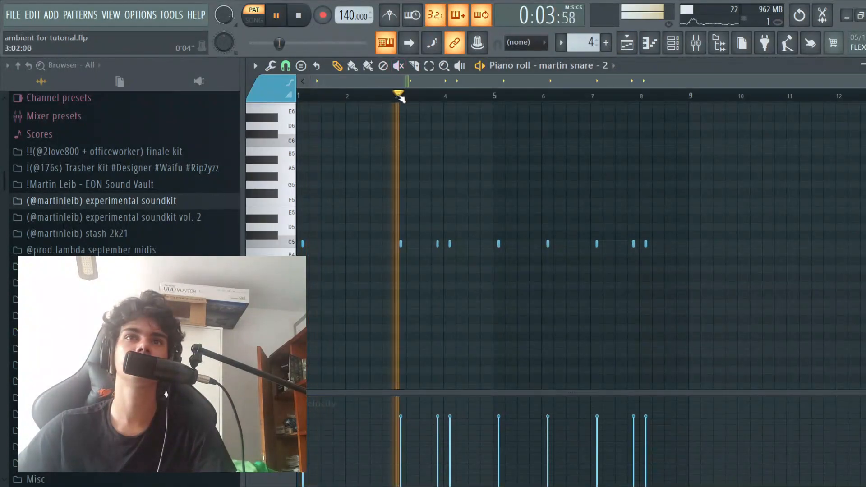
pyautogui.click(435, 95)
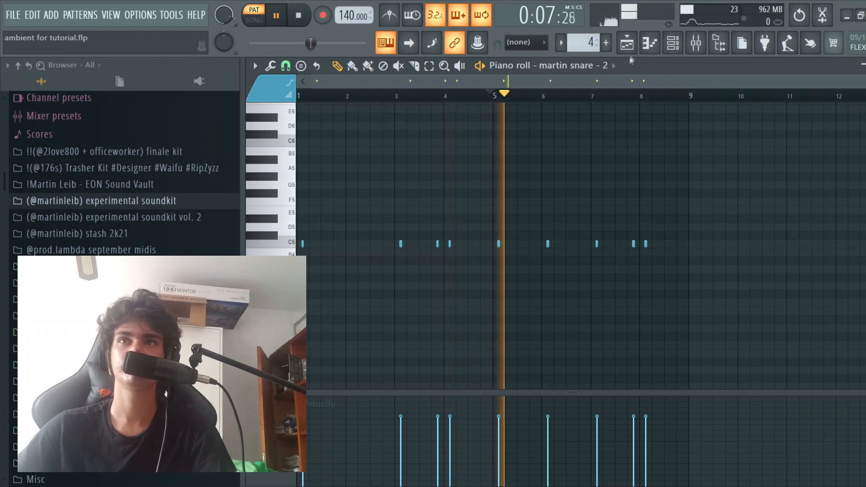
# Step: Play the martin perc - 4 pattern in the piano roll, then return to the playlist
pyautogui.press('F5')
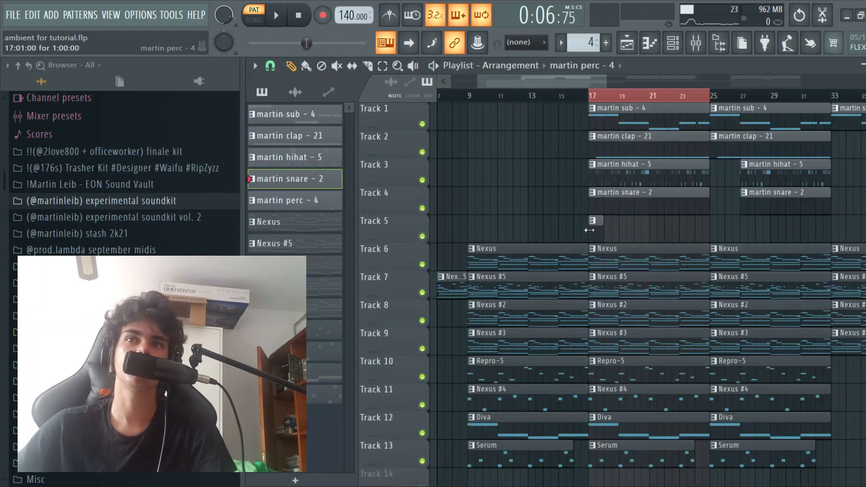
pyautogui.doubleClick(594, 223)
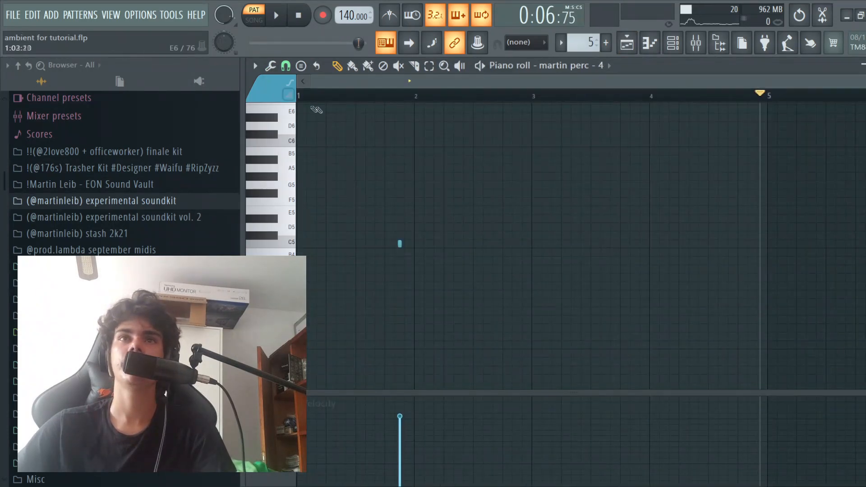
pyautogui.press('space')
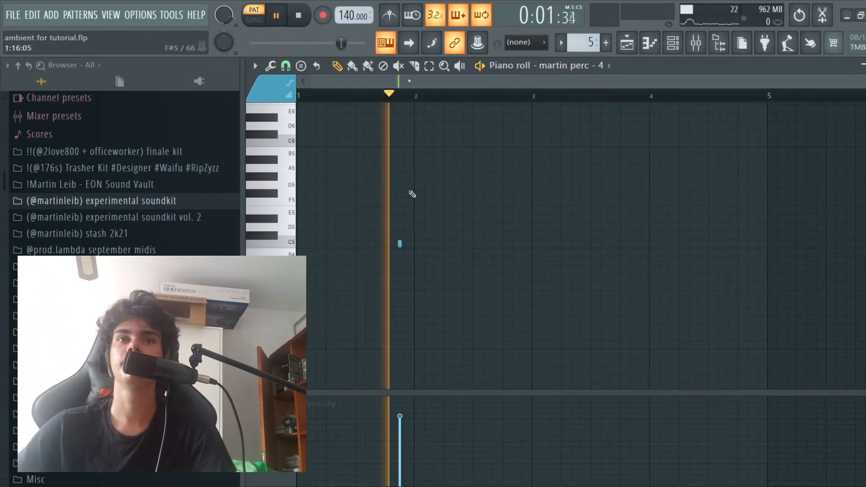
pyautogui.press('space')
pyautogui.press('F5')
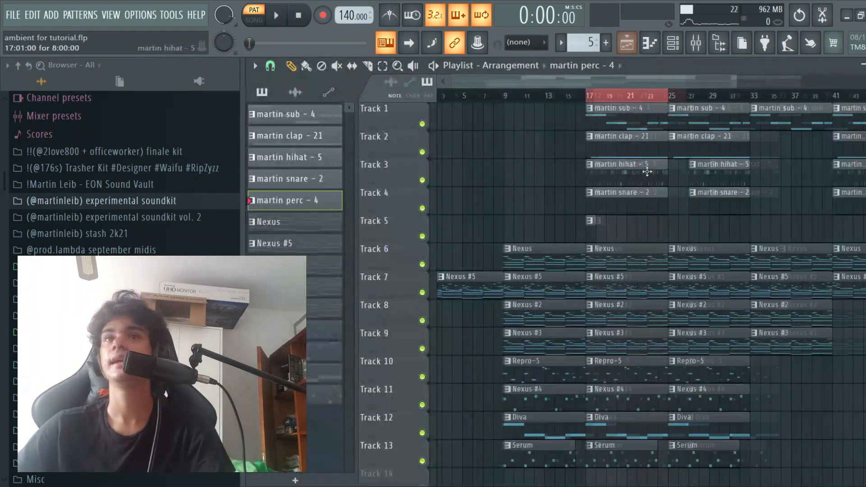
# Step: Show the whole arrangement, switch to song mode and place the playhead at bar 17
pyautogui.scroll(-4, 648, 172)
pyautogui.press('l')
pyautogui.click(512, 95)
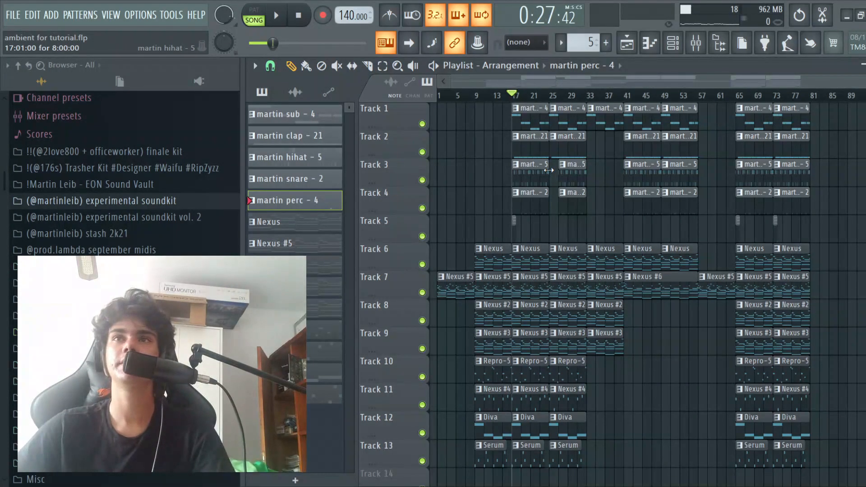
# Step: View the Fruity Reeverb 2 on Insert 1 and the Nexus plugin routed to it, then close both
pyautogui.click(673, 53)
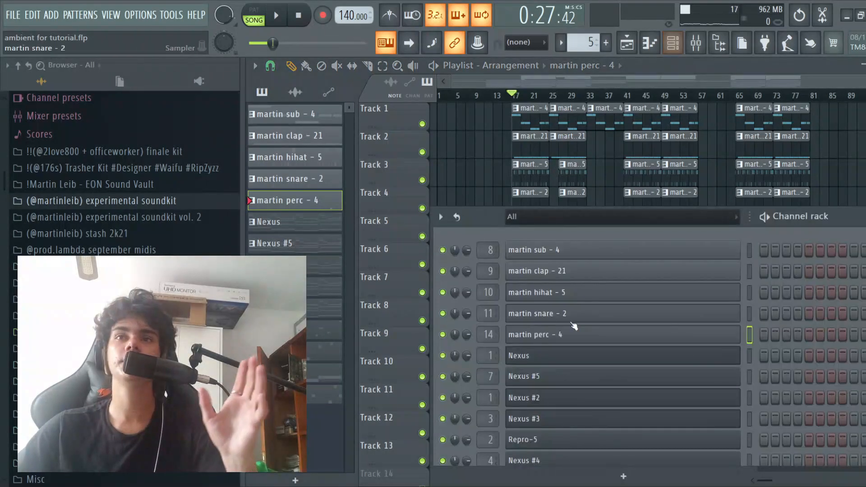
pyautogui.moveTo(478, 217); pyautogui.dragTo(298, 102)
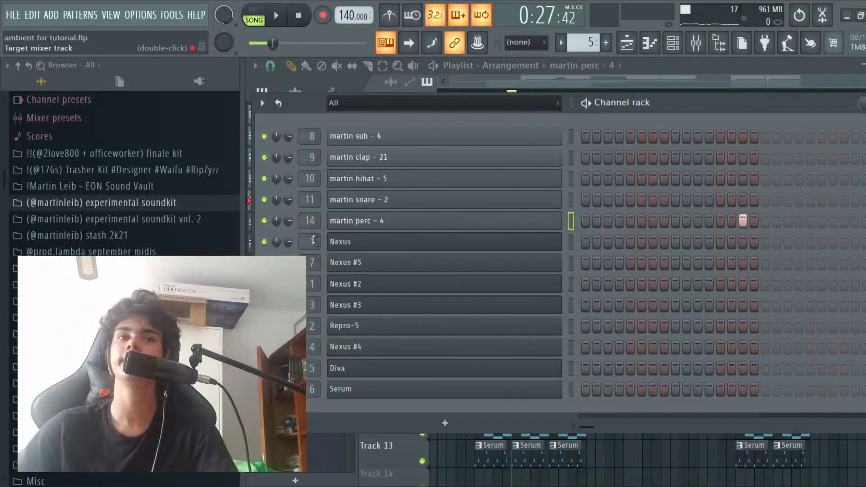
pyautogui.doubleClick(314, 243)
pyautogui.click(798, 131)
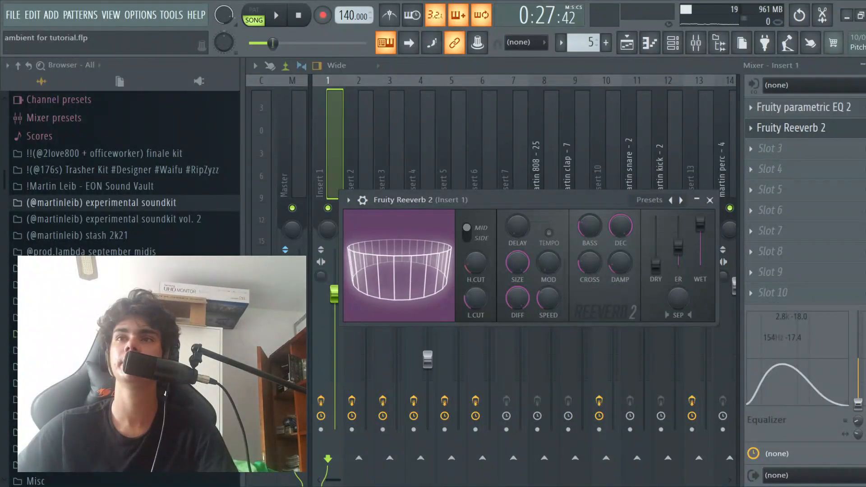
pyautogui.press('F9')
pyautogui.click(711, 203)
pyautogui.click(510, 241)
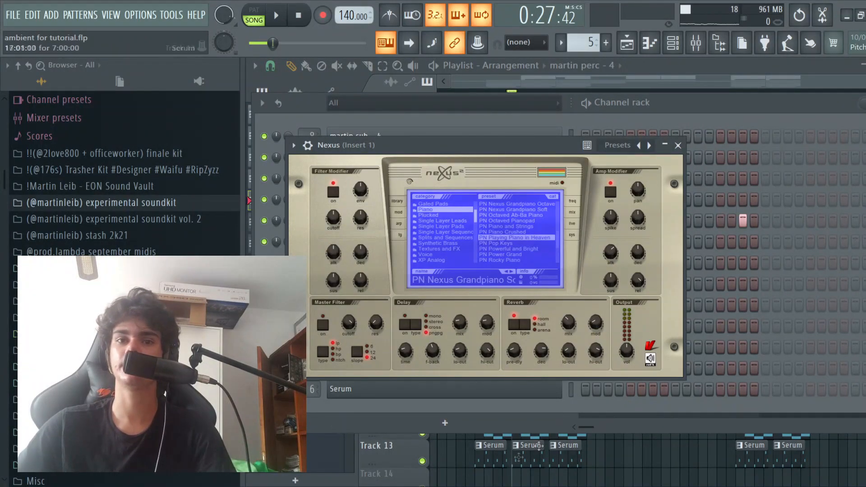
pyautogui.click(678, 145)
# Step: Enable the volume envelope of the martin sub - 4 channel, raise its attack to maximum and play a C5 note
pyautogui.click(477, 139)
pyautogui.moveTo(339, 150); pyautogui.dragTo(347, 120)
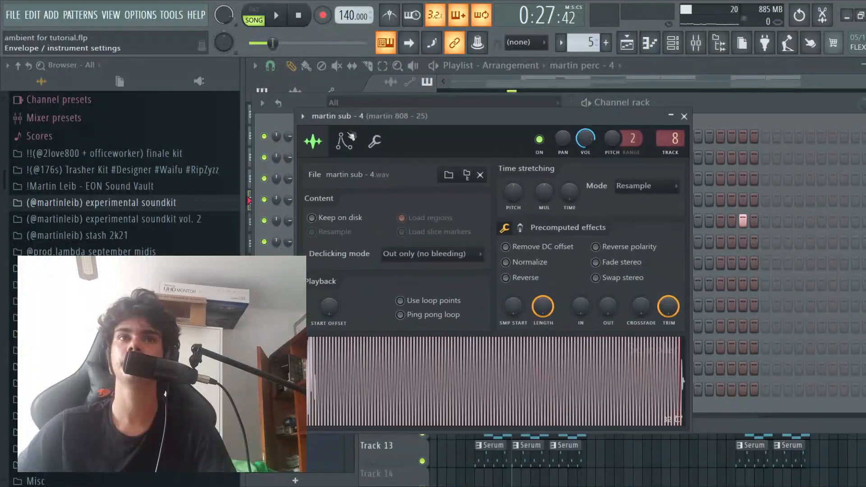
pyautogui.click(347, 140)
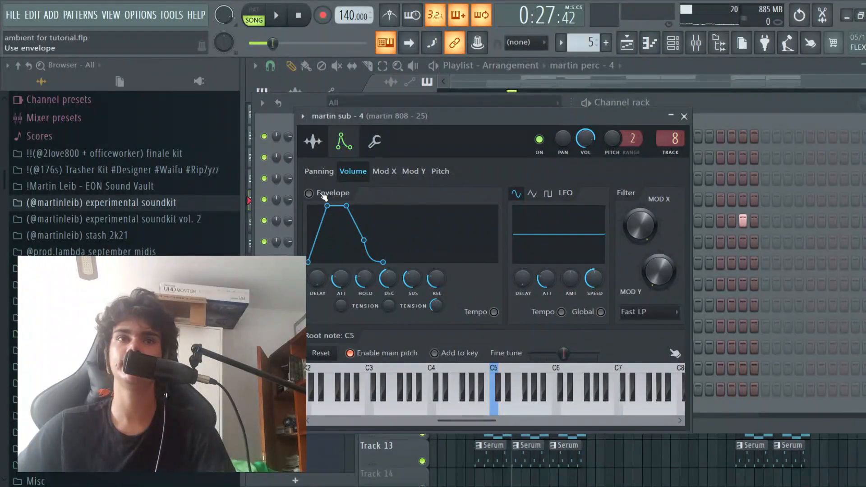
pyautogui.scroll(10, 341, 278)
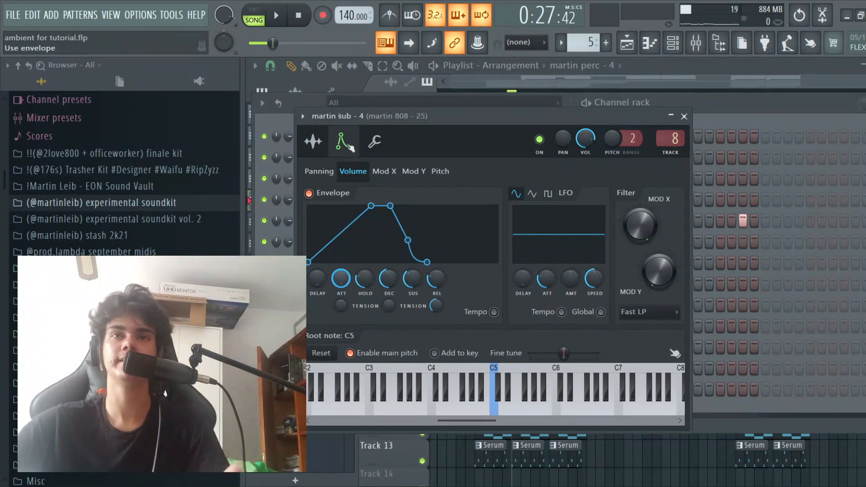
pyautogui.press('q')
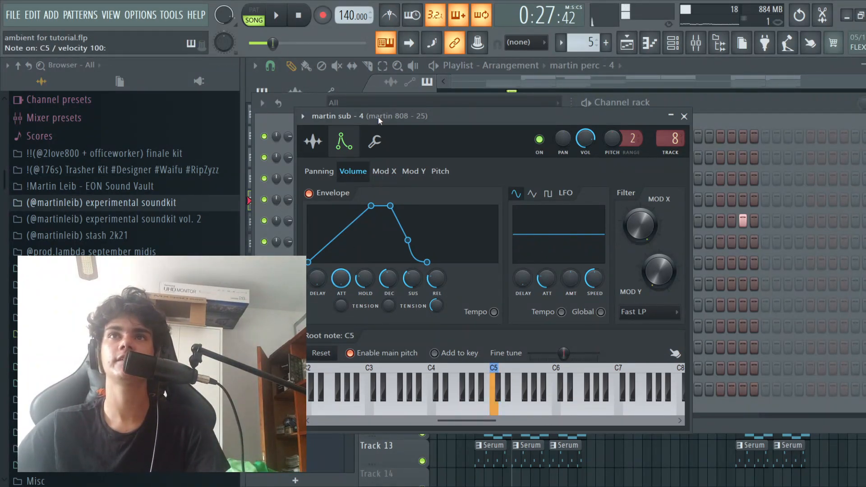
# Step: Audition the sub with a shorter attack, raise the attack again, then set the attack time to 0%
pyautogui.click(684, 117)
pyautogui.click(540, 136)
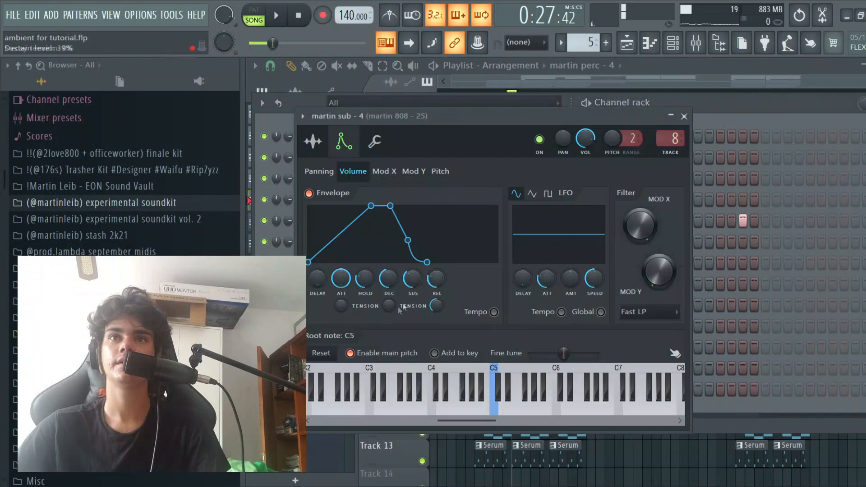
pyautogui.moveTo(337, 284); pyautogui.dragTo(336, 311)
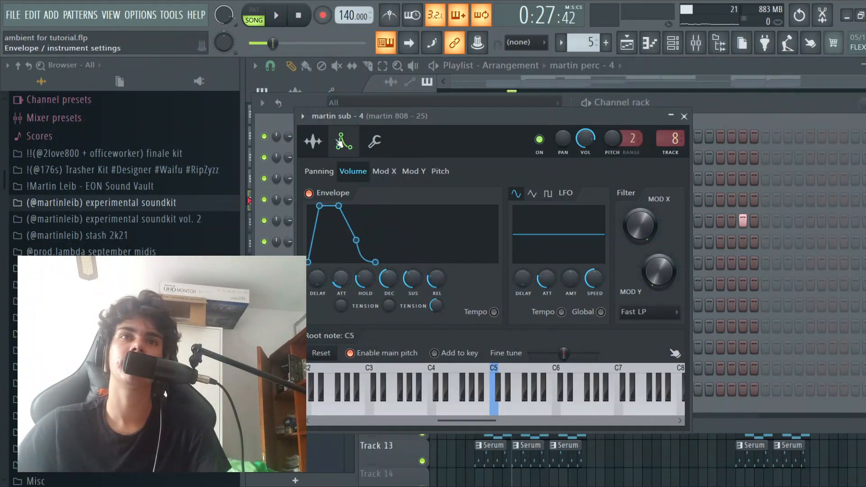
pyautogui.press('q')
pyautogui.moveTo(346, 269); pyautogui.dragTo(347, 221)
pyautogui.moveTo(341, 279); pyautogui.dragTo(342, 312)
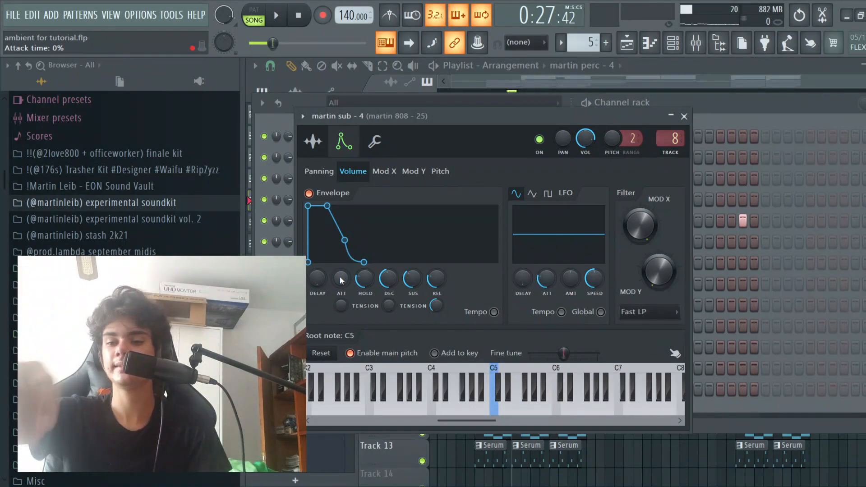
# Step: Set the sub's hold time to 100% with decay and sustain at zero, and play C5 notes to hear it
pyautogui.moveTo(365, 279); pyautogui.dragTo(388, 307)
pyautogui.moveTo(412, 278); pyautogui.dragTo(413, 285)
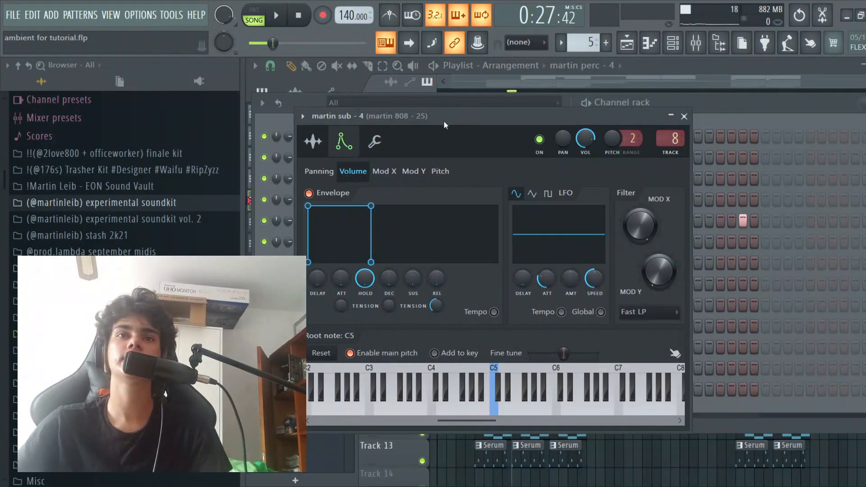
pyautogui.moveTo(443, 116); pyautogui.dragTo(468, 192)
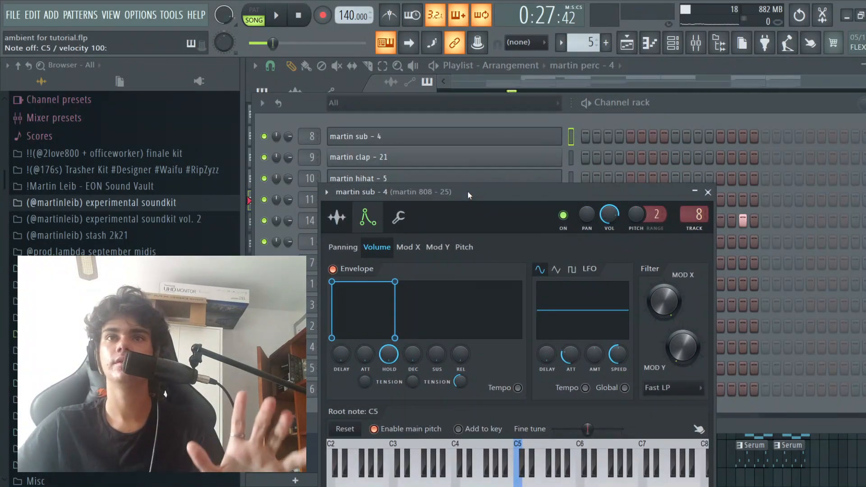
pyautogui.press('q')
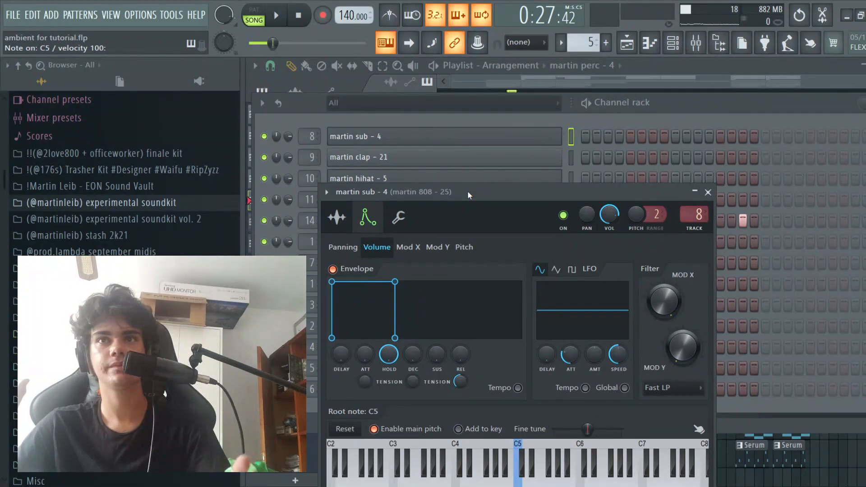
pyautogui.press('q')
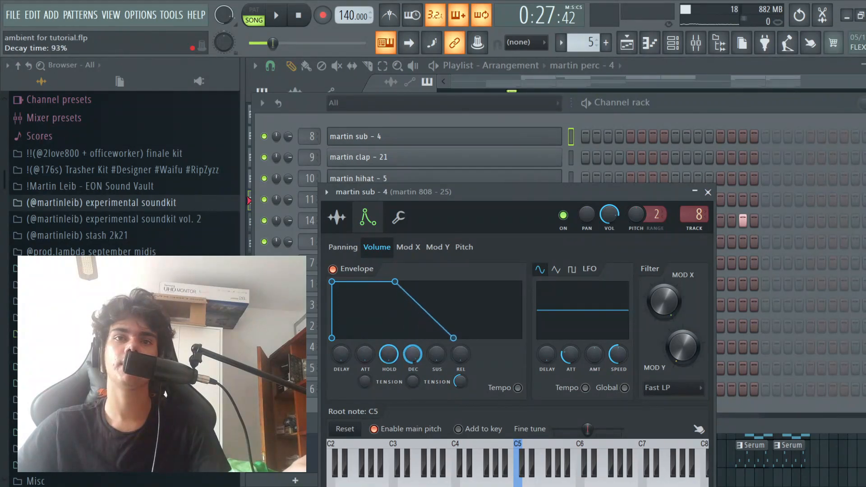
# Step: Lower the sub's hold time to zero, set its decay time to 100% and play C5 notes
pyautogui.moveTo(413, 356); pyautogui.dragTo(389, 360)
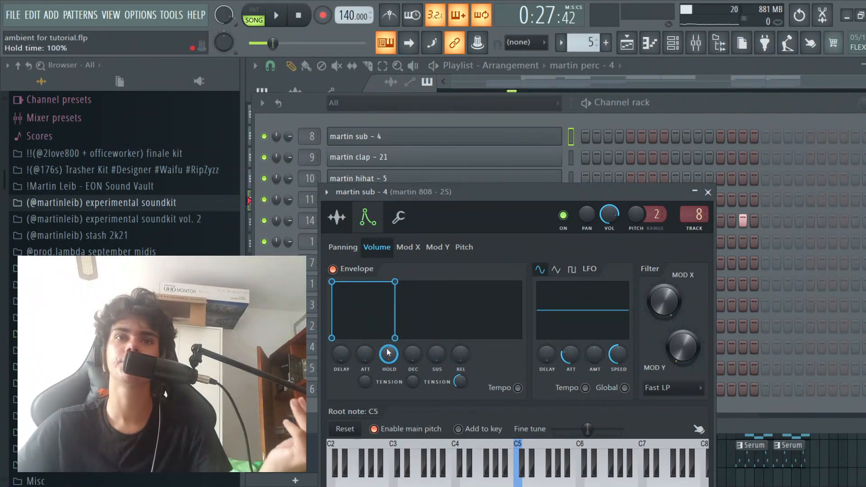
pyautogui.moveTo(389, 355); pyautogui.dragTo(405, 298)
pyautogui.press('q')
pyautogui.press('q')
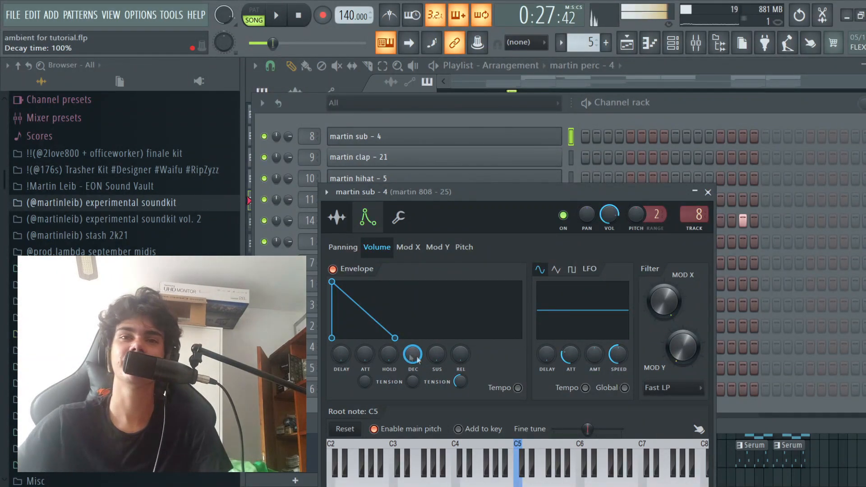
# Step: Raise the sub's sustain level to 100% and its release time to 100%, playing C5 after each change
pyautogui.moveTo(435, 357); pyautogui.dragTo(435, 298)
pyautogui.press('q')
pyautogui.press('q')
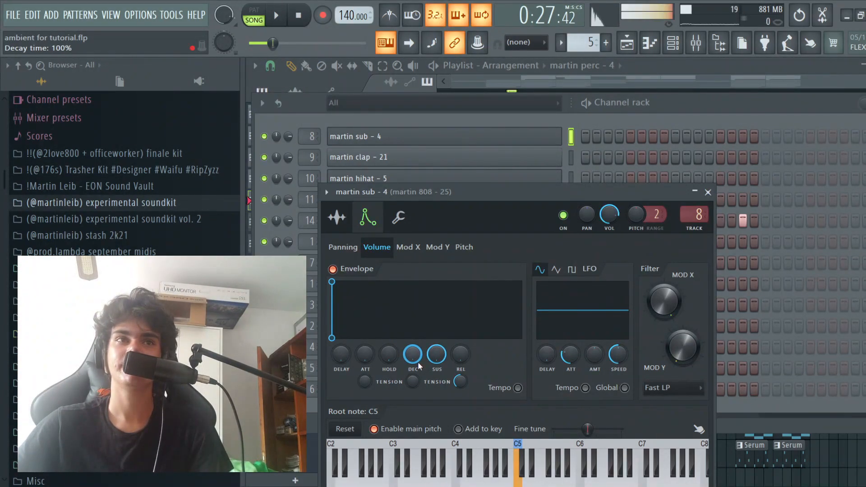
pyautogui.moveTo(452, 358); pyautogui.dragTo(452, 298)
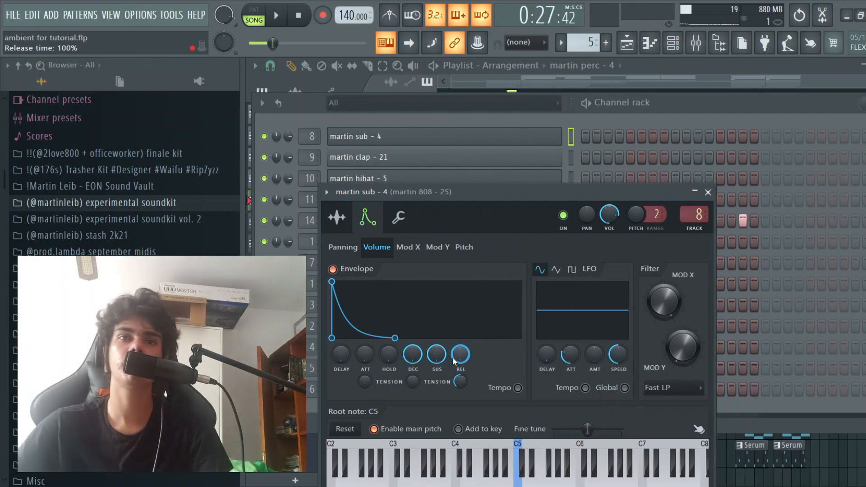
pyautogui.press('q')
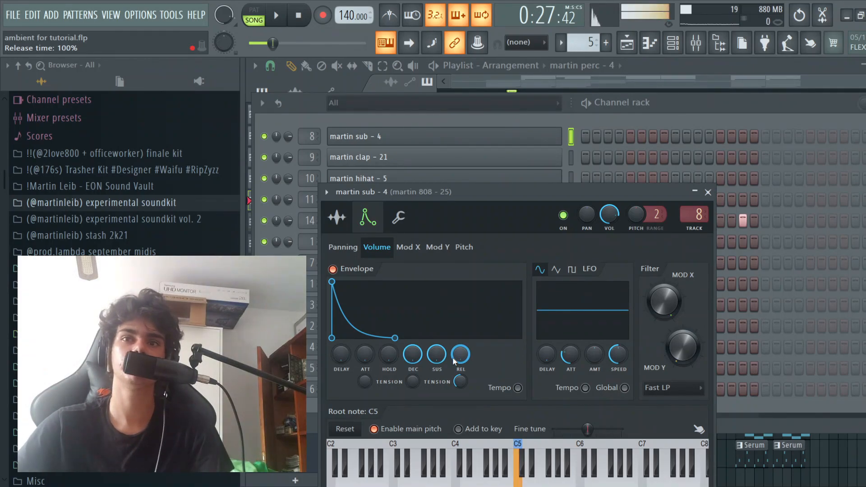
# Step: Reset the release, sustain and decay of the sub's volume envelope to their defaults
pyautogui.hotkey('ctrl', 'z')
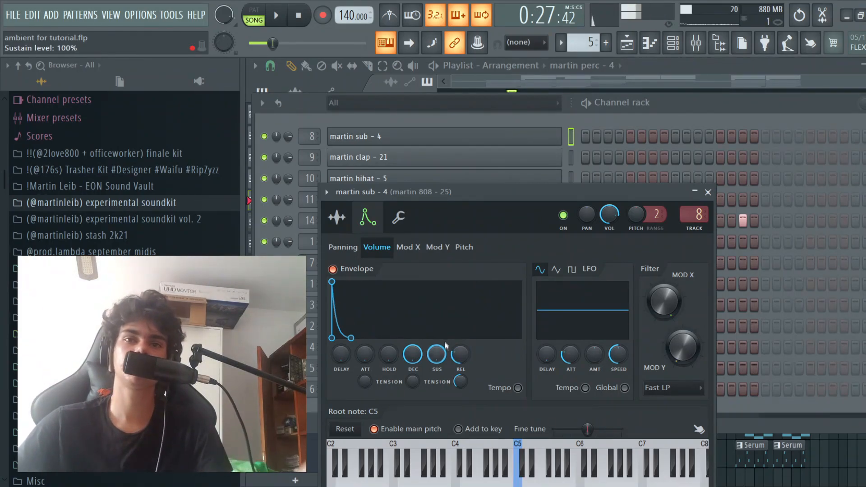
pyautogui.keyDown('alt'); pyautogui.click(437, 355); pyautogui.keyUp('alt')
pyautogui.keyDown('alt'); pyautogui.click(413, 354); pyautogui.keyUp('alt')
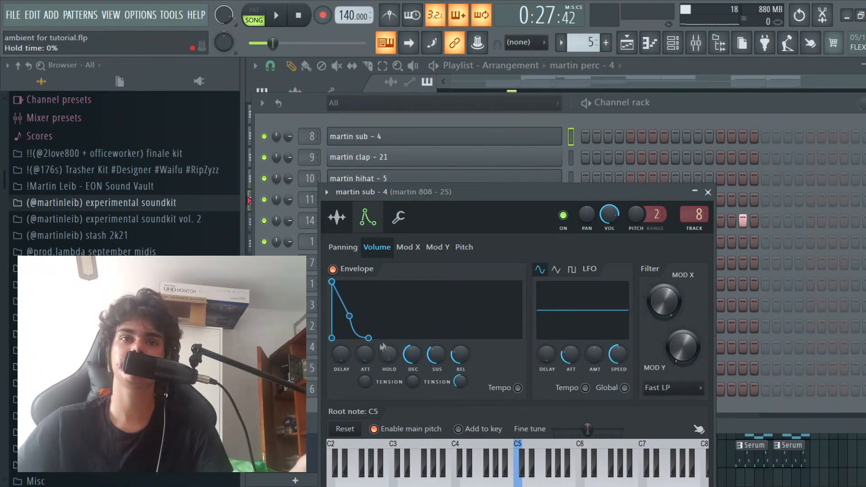
# Step: Set the sub envelope's hold, decay and sustain to zero, keep the default release and shape a short attack
pyautogui.moveTo(365, 355); pyautogui.dragTo(413, 392)
pyautogui.moveTo(437, 355); pyautogui.dragTo(436, 390)
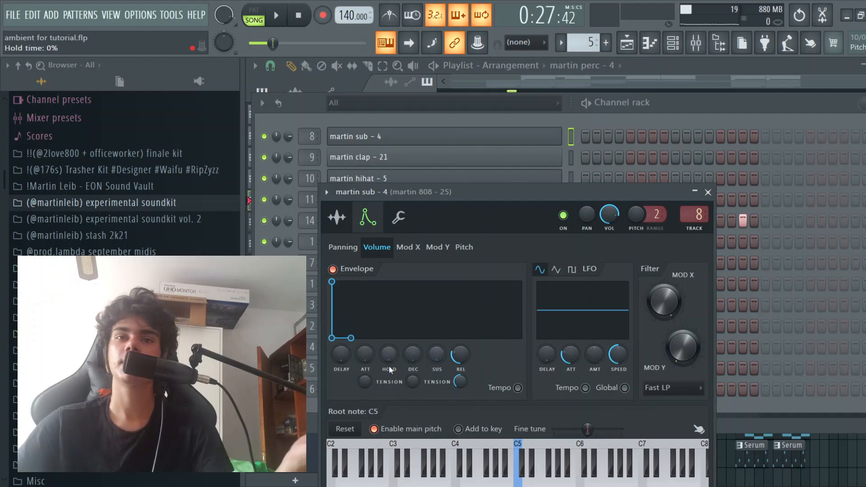
pyautogui.moveTo(363, 357); pyautogui.dragTo(364, 284)
pyautogui.moveTo(460, 356); pyautogui.dragTo(461, 302)
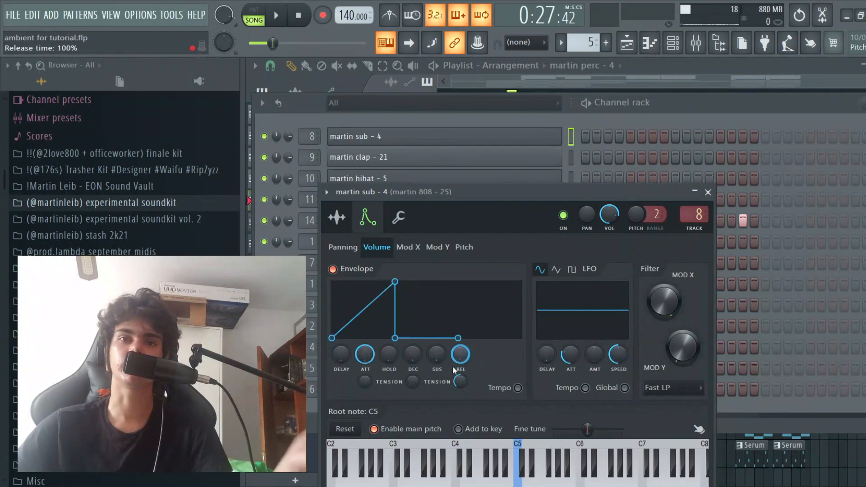
pyautogui.keyDown('alt'); pyautogui.click(460, 355); pyautogui.keyUp('alt')
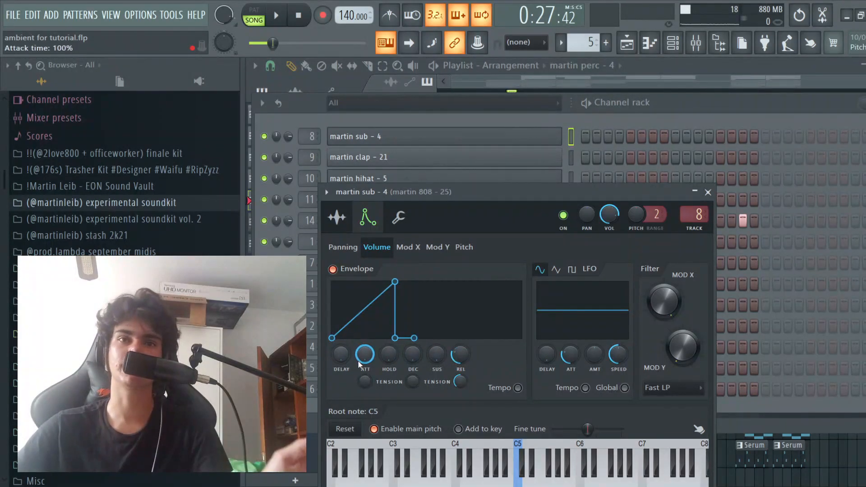
pyautogui.moveTo(365, 355); pyautogui.dragTo(365, 413)
pyautogui.moveTo(365, 341); pyautogui.dragTo(365, 329)
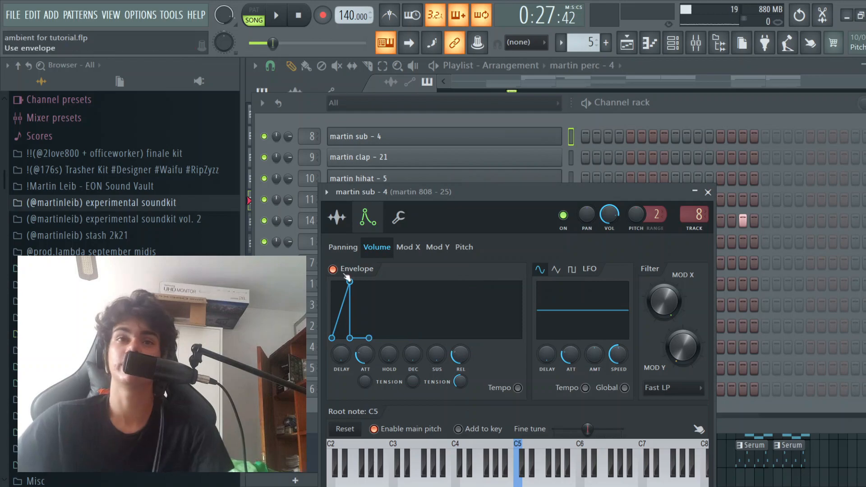
# Step: Clone the Nexus channel in the channel rack and route the copy to mixer Insert 18
pyautogui.click(636, 156)
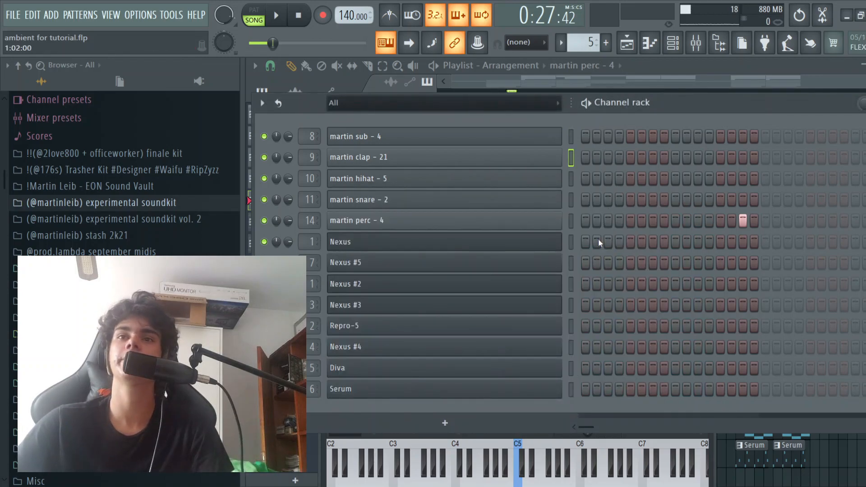
pyautogui.click(527, 250)
pyautogui.scroll(3, 473, 218)
pyautogui.press('Escape')
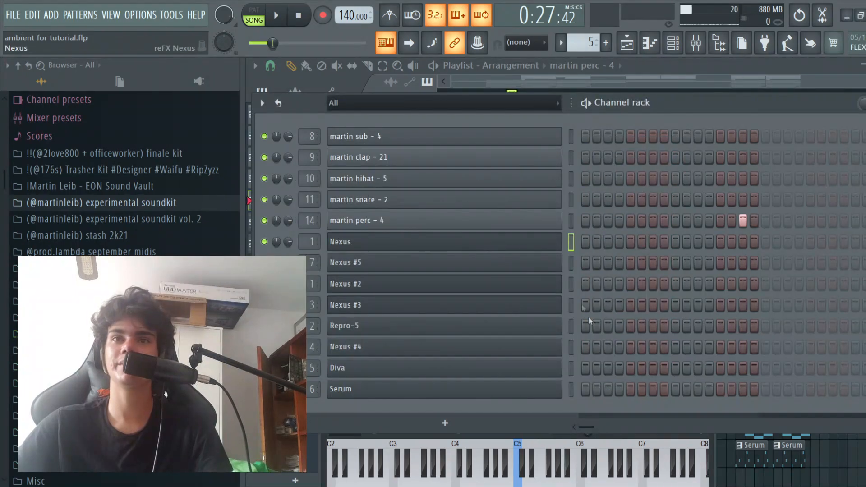
pyautogui.hotkey('alt', 'c')
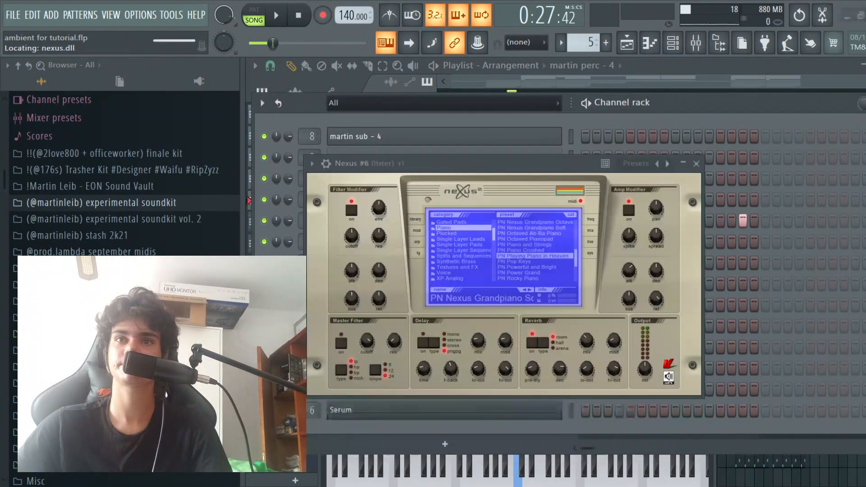
pyautogui.press('Escape')
pyautogui.scroll(7, 310, 263)
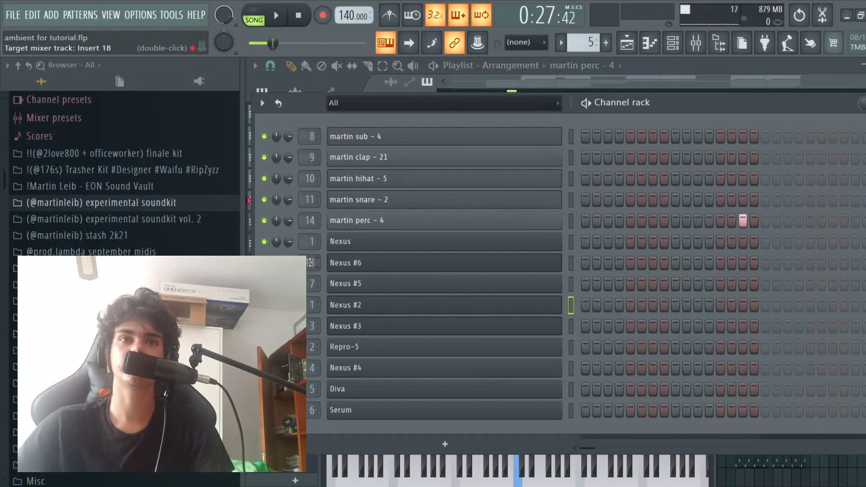
# Step: Audition PL Mute Guitars 1 in Nexus #6, and load the plucked preset PL VZ Bells 2
pyautogui.click(337, 262)
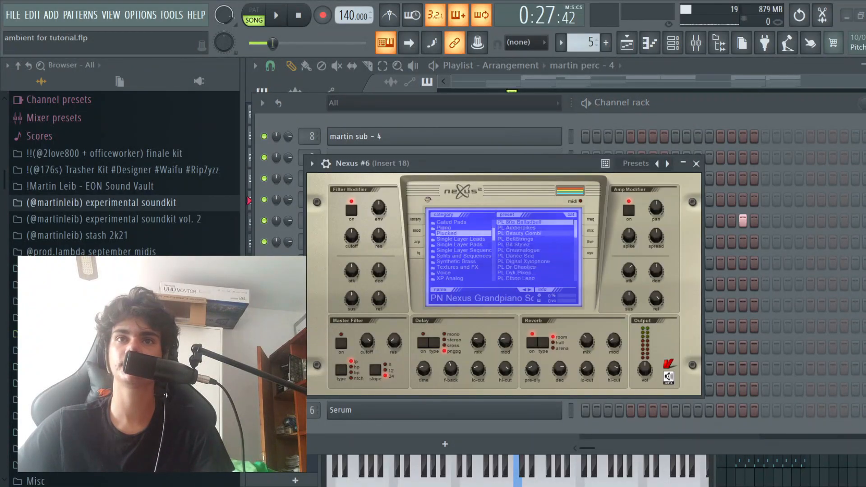
pyautogui.scroll(-2, 536, 250)
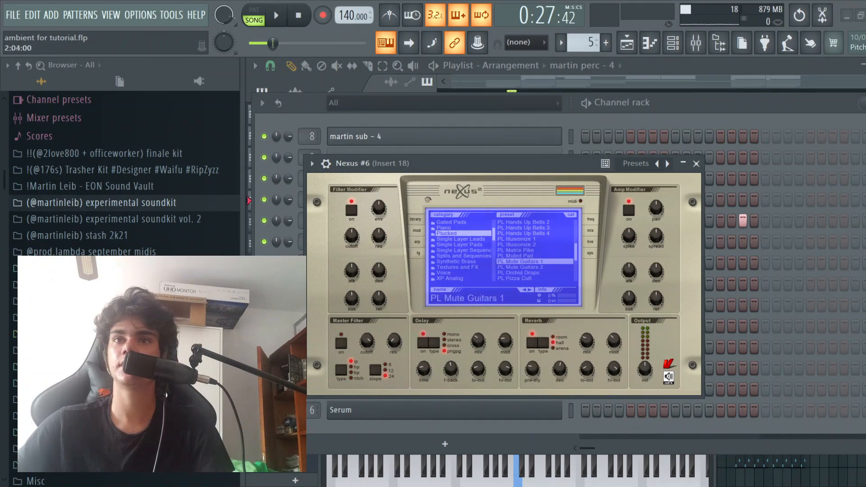
pyautogui.press('Escape')
pyautogui.click(558, 267)
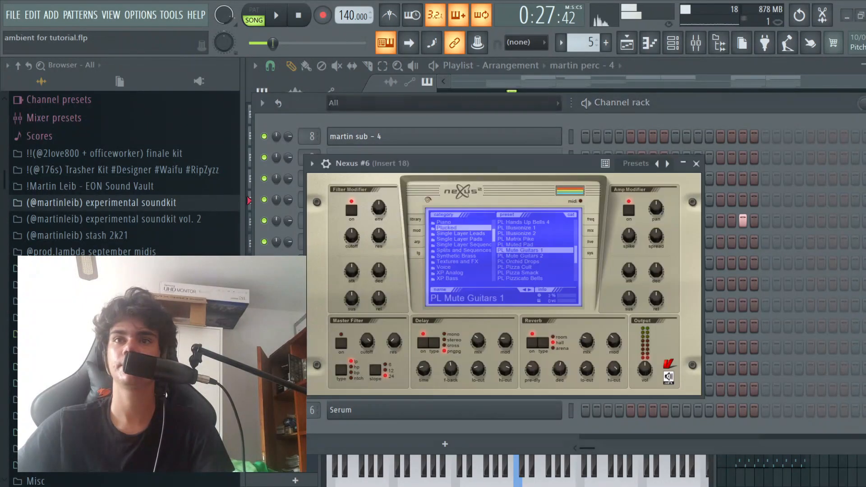
pyautogui.scroll(-3, 536, 251)
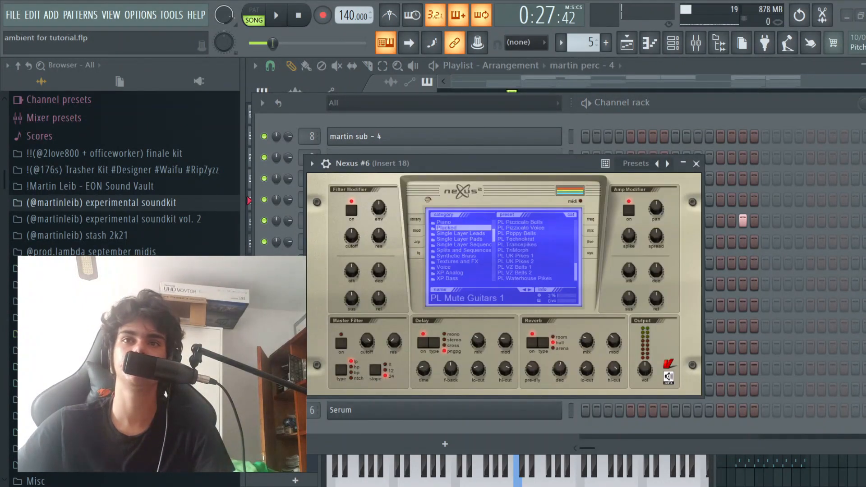
pyautogui.click(537, 262)
pyautogui.click(537, 267)
pyautogui.click(696, 164)
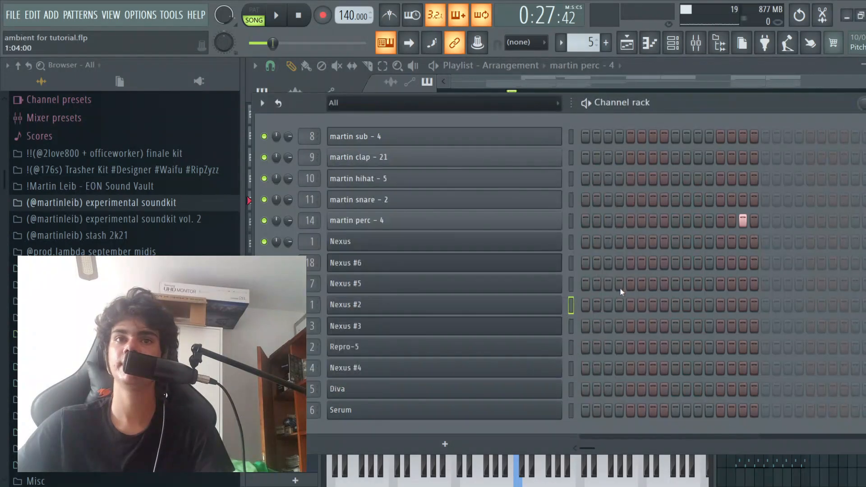
# Step: Play a test note on Nexus #6 and set its amp modifier release to 127
pyautogui.click(552, 269)
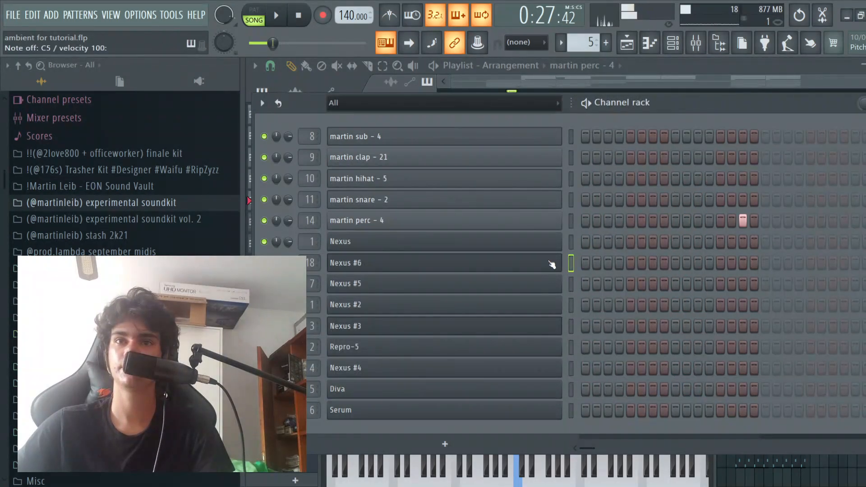
pyautogui.click(551, 266)
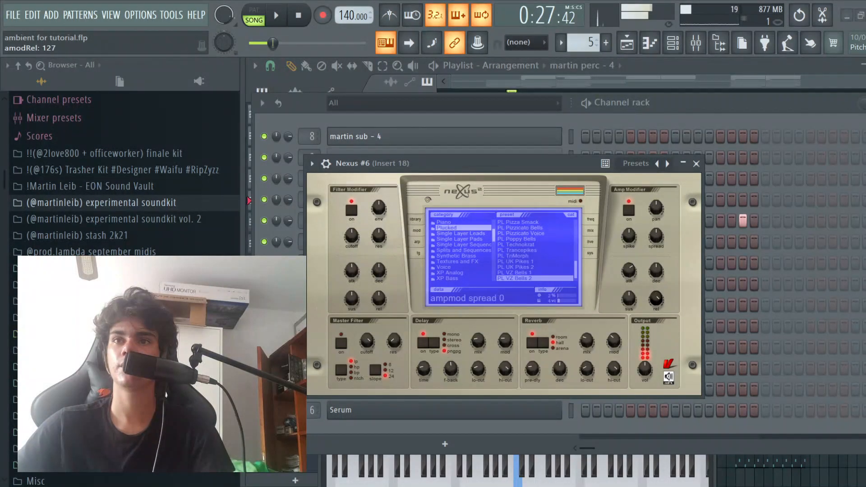
pyautogui.click(697, 163)
# Step: Select the Nexus #5 pattern, copy its melody notes and create a new empty pattern 15
pyautogui.click(583, 76)
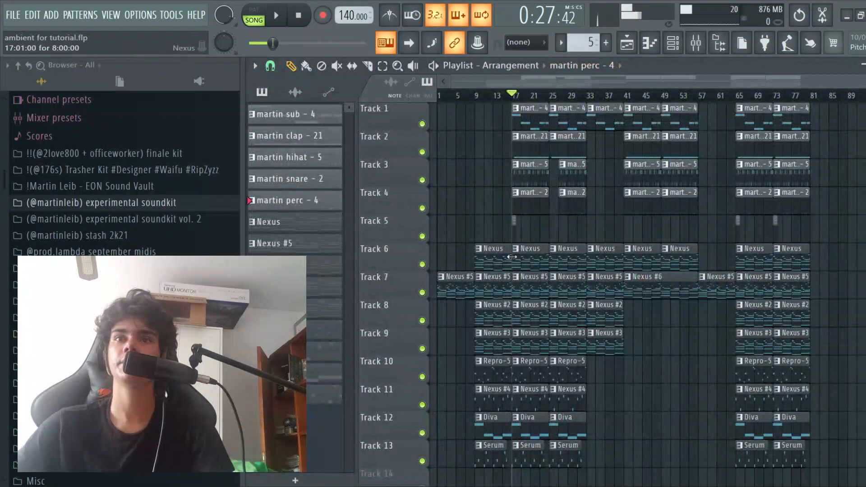
pyautogui.click(673, 43)
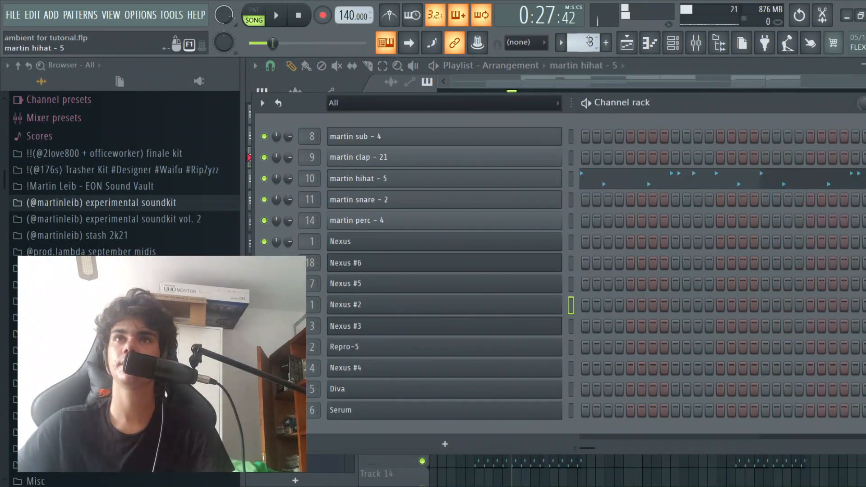
pyautogui.scroll(2, 589, 42)
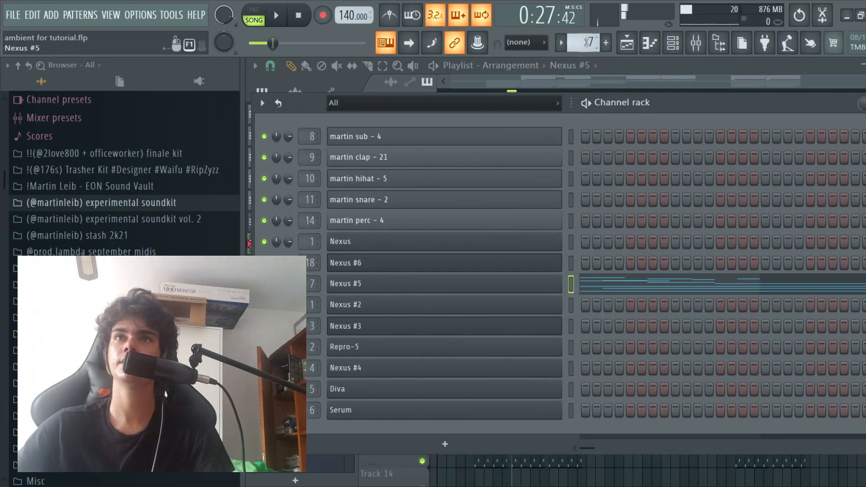
pyautogui.click(606, 42)
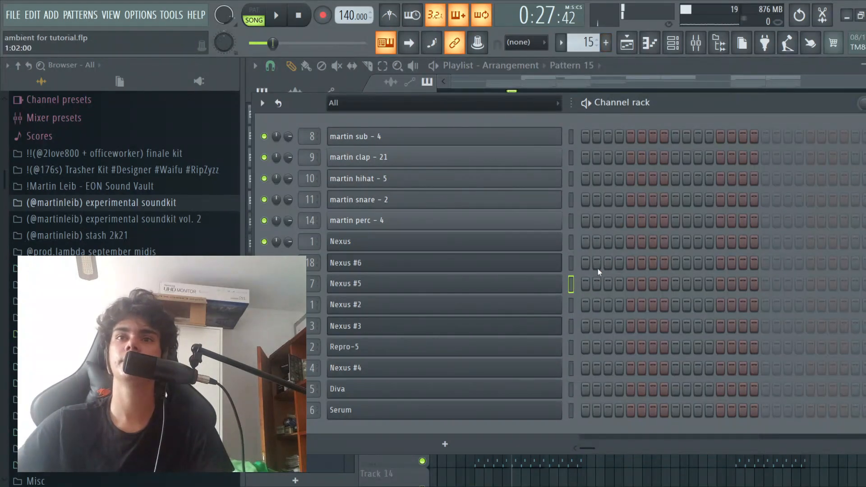
# Step: Place the copied melody on Nexus #6, play it in pattern mode and review its notes in the piano roll
pyautogui.press('l')
pyautogui.press('space')
pyautogui.click(609, 261)
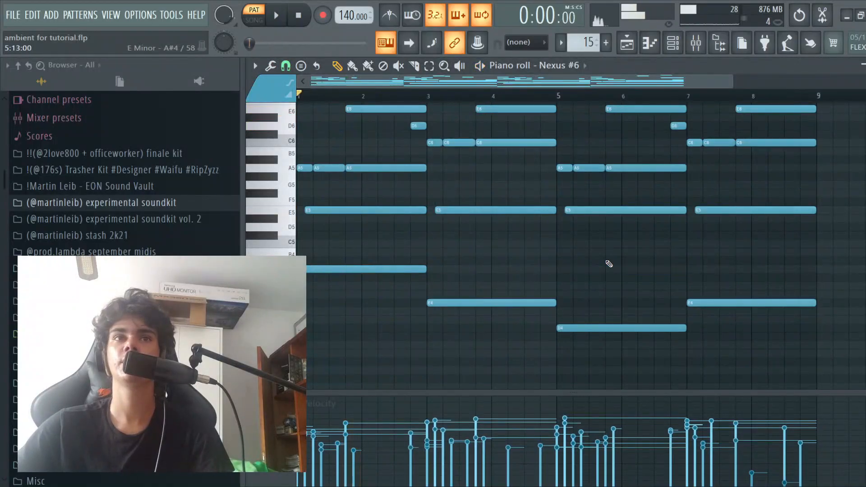
pyautogui.scroll(3, 607, 262)
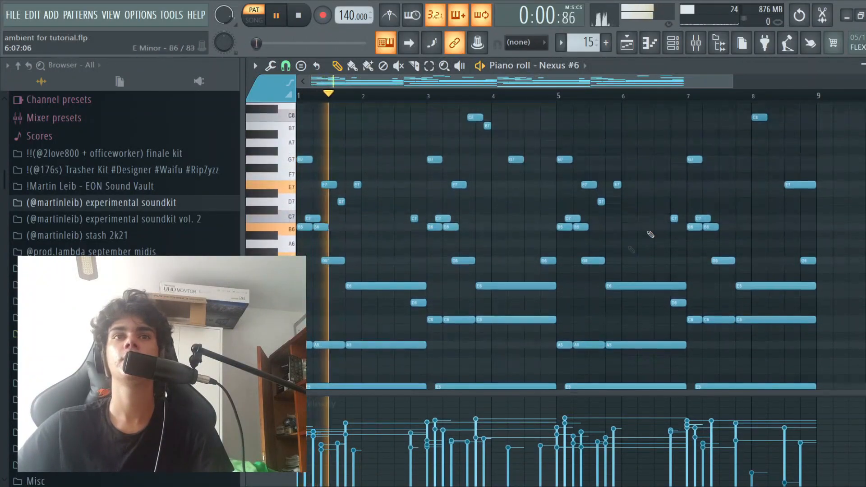
pyautogui.moveTo(865, 109); pyautogui.dragTo(865, 119)
pyautogui.scroll(-3, 838, 155)
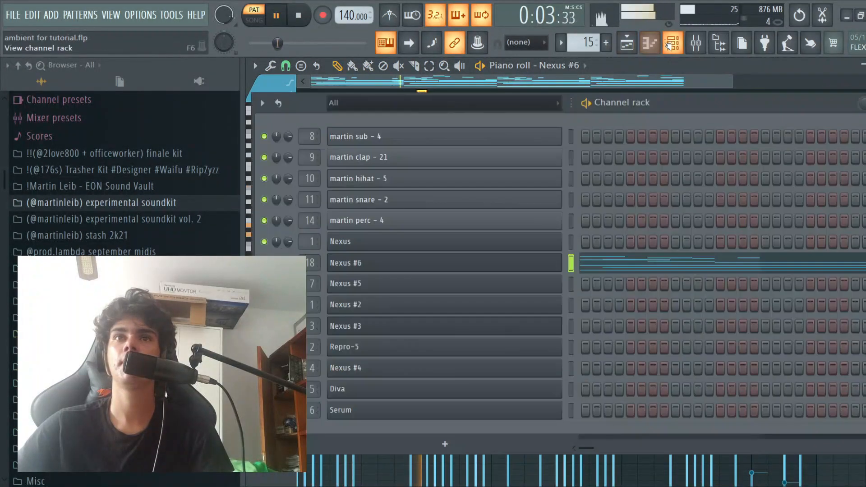
# Step: Add Fruity Reeverb 2 to Insert 18 with a larger room, 0.5 kHz high cut, 20 s decay, 125% wet level and no dry signal
pyautogui.click(673, 43)
pyautogui.click(696, 43)
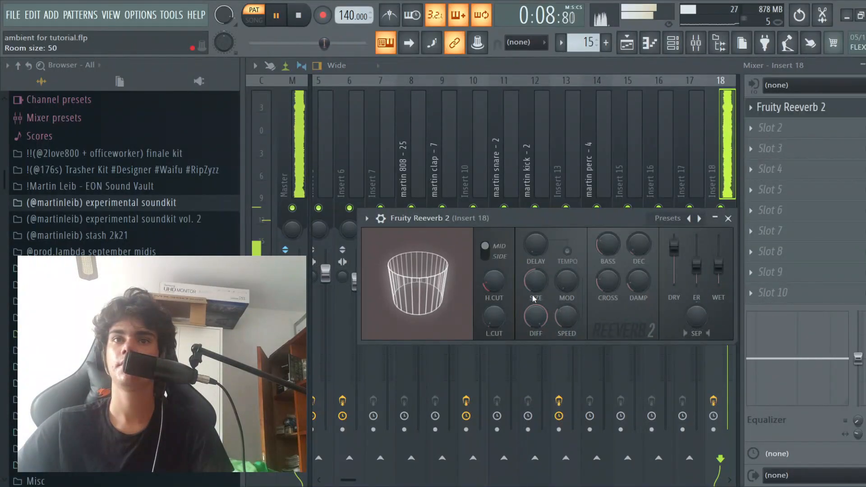
pyautogui.moveTo(536, 284); pyautogui.dragTo(535, 243)
pyautogui.moveTo(494, 317)
pyautogui.mouseDown()
pyautogui.moveTo(494, 293)
pyautogui.moveTo(494, 325)
pyautogui.mouseUp()
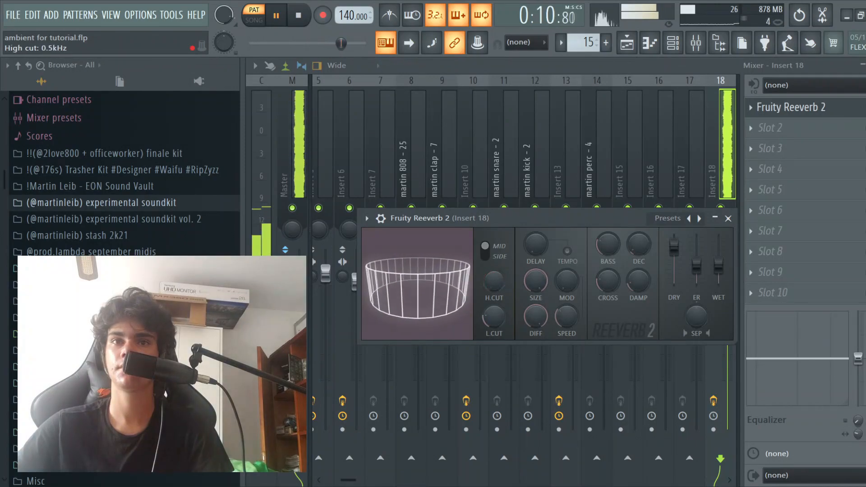
pyautogui.moveTo(637, 246); pyautogui.dragTo(636, 198)
pyautogui.moveTo(719, 265); pyautogui.dragTo(675, 284)
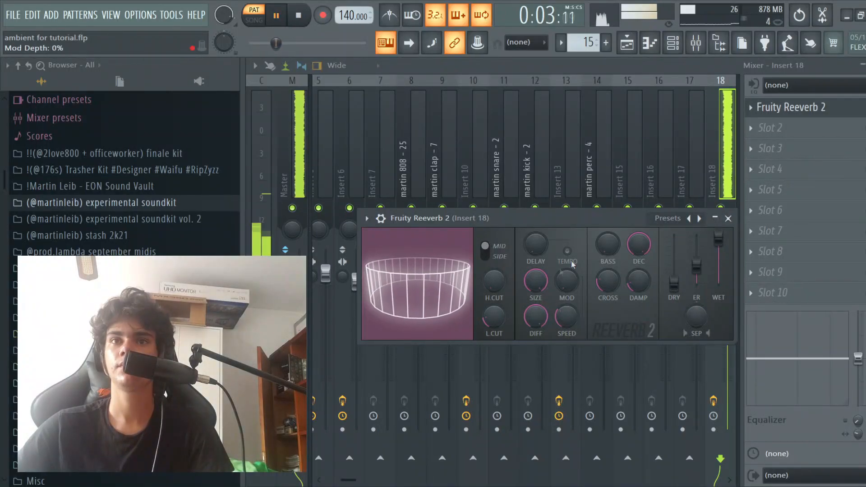
# Step: Set the amp modifier attack of Nexus #6 to 55, close the instrument and stop playback
pyautogui.click(674, 47)
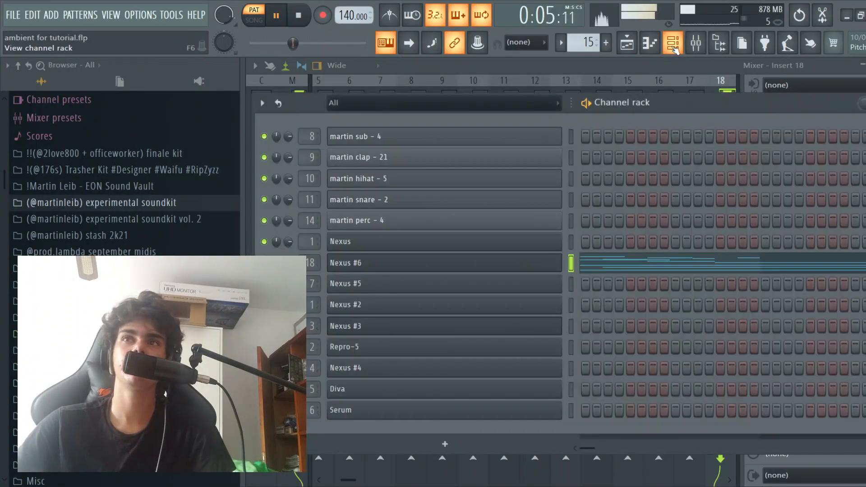
pyautogui.click(392, 263)
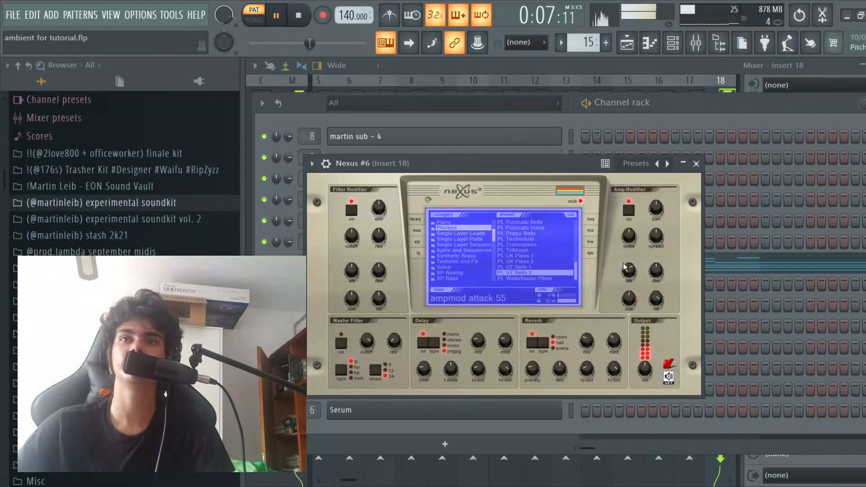
pyautogui.click(697, 164)
pyautogui.press('space')
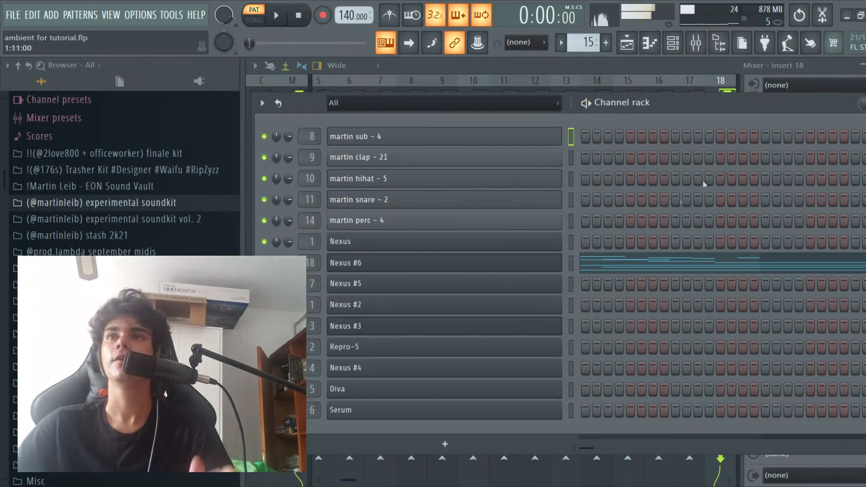
# Step: Compare Insert 18's reverb at 125% wet level with the dry level at 100% and at zero during playback
pyautogui.click(545, 269)
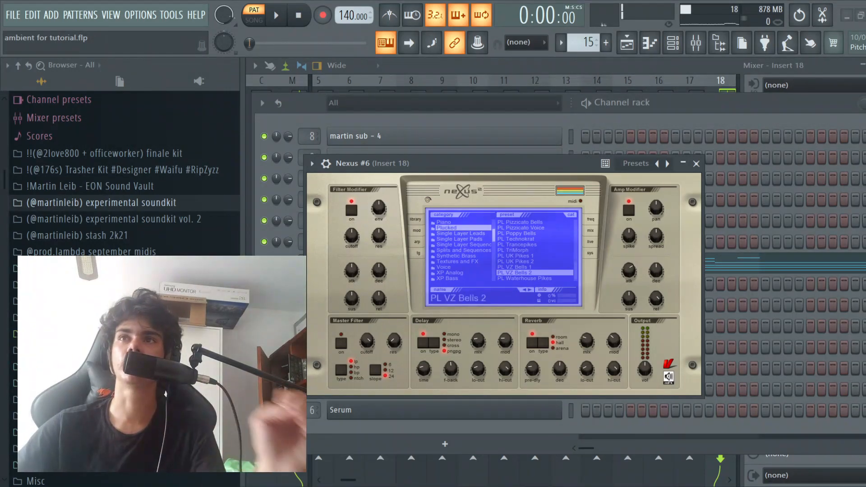
pyautogui.click(782, 66)
pyautogui.click(786, 111)
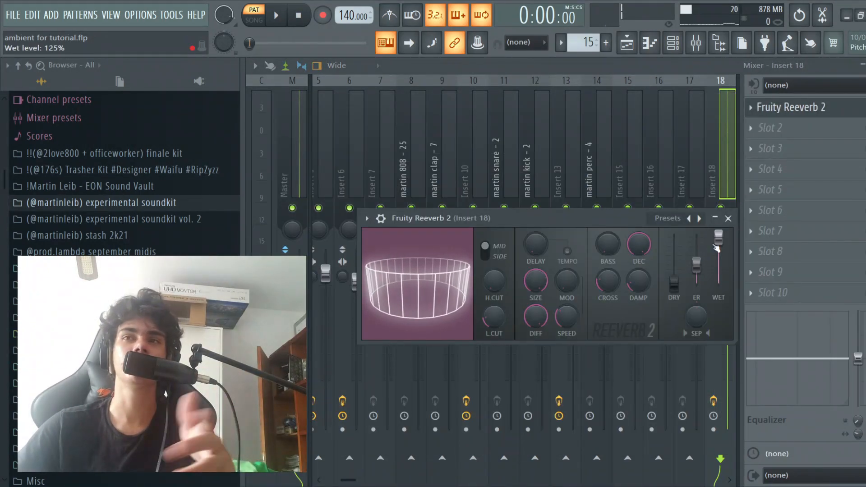
pyautogui.moveTo(719, 256); pyautogui.dragTo(718, 239)
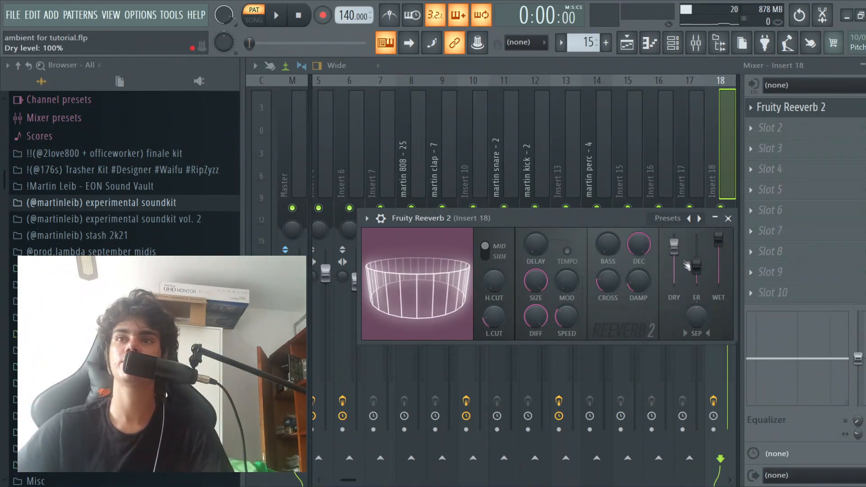
pyautogui.press('space')
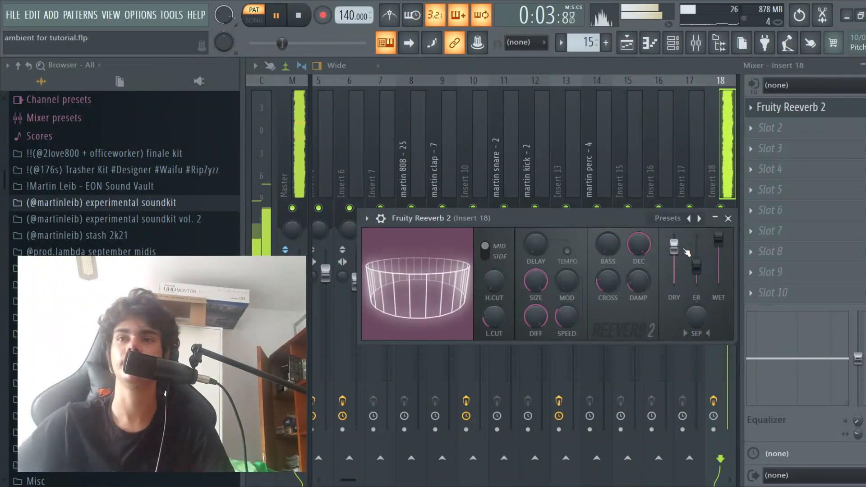
pyautogui.moveTo(684, 250); pyautogui.dragTo(683, 310)
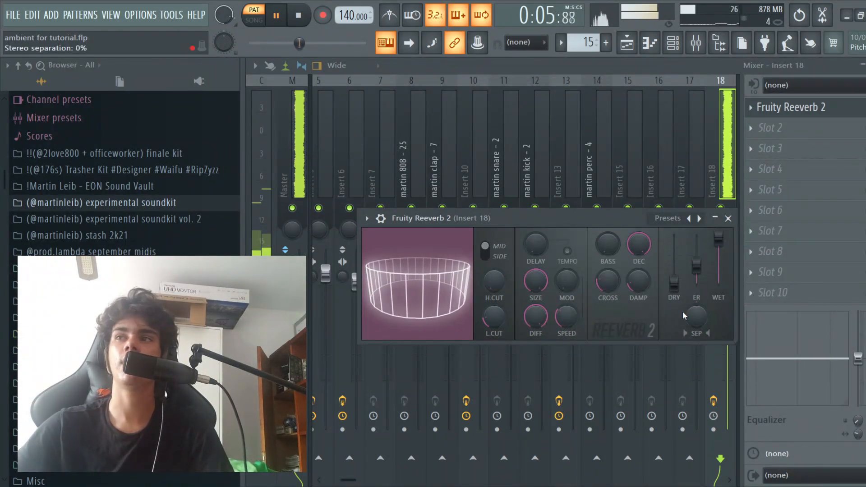
# Step: Stop playback, set the low cut of Insert 18's reverb to 565 Hz and close the effect
pyautogui.press('space')
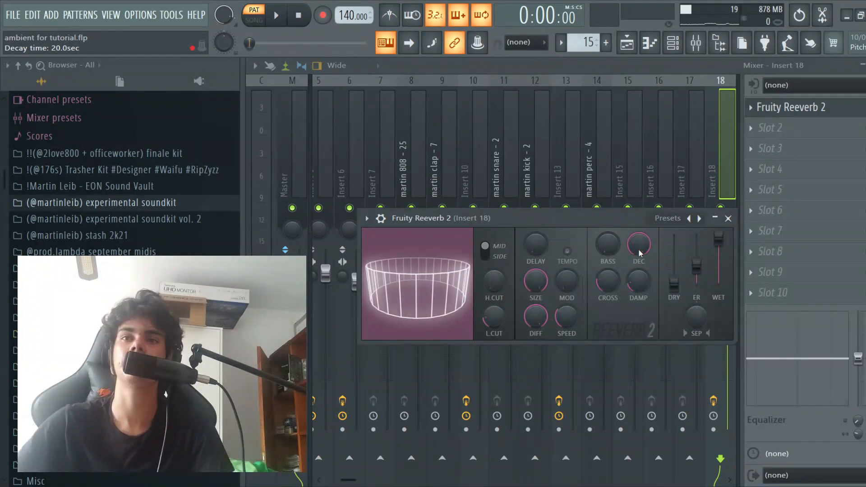
pyautogui.moveTo(609, 254); pyautogui.dragTo(609, 234)
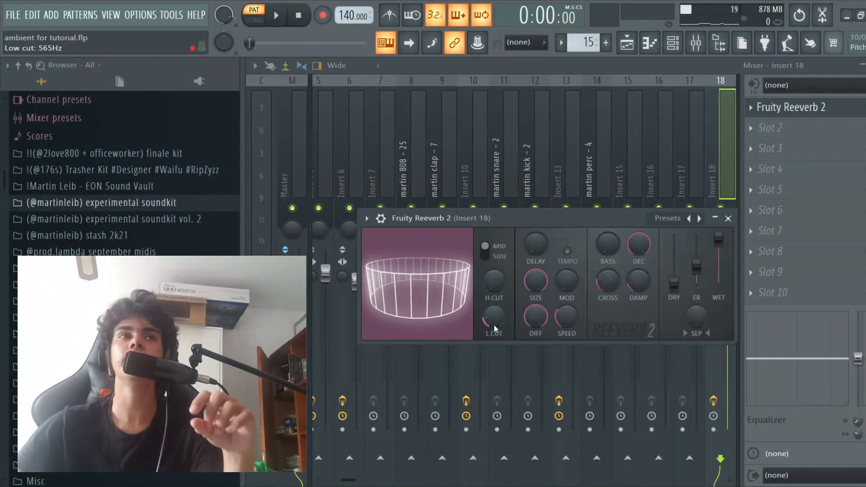
pyautogui.click(788, 108)
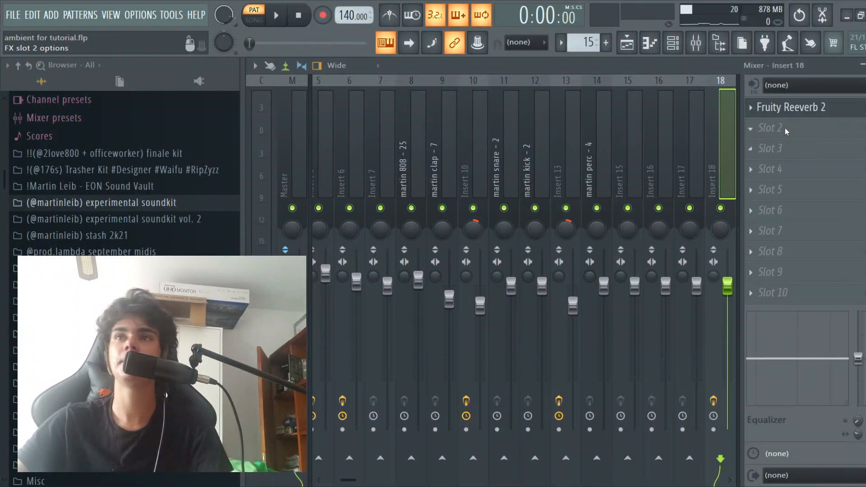
# Step: Load Fruity Parametric EQ 2 into slot 2 of Insert 18 and open it while the pattern plays
pyautogui.click(787, 131)
pyautogui.click(609, 156)
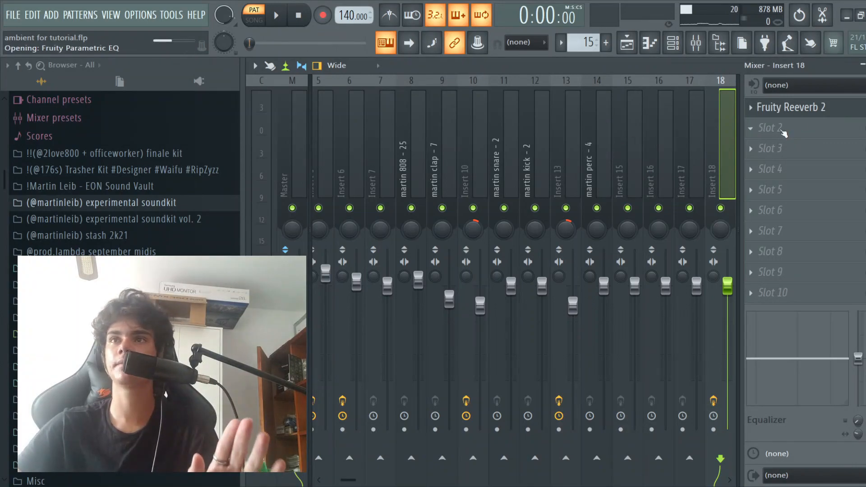
pyautogui.click(751, 129)
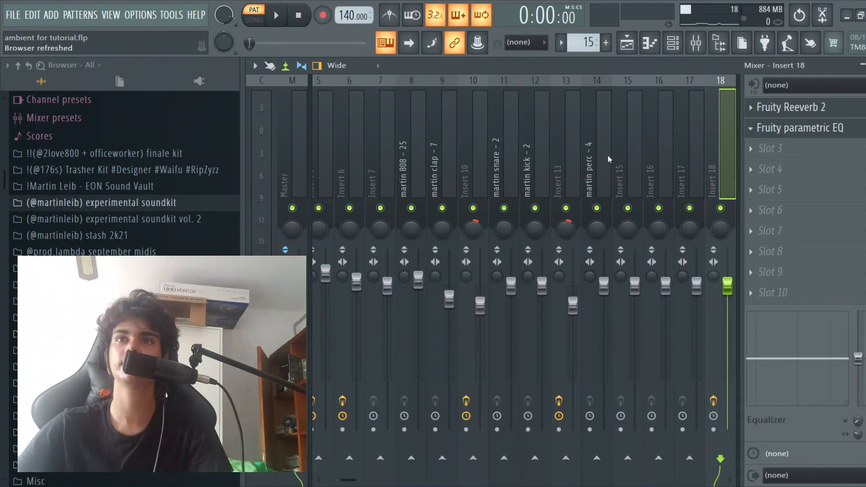
pyautogui.press('space')
pyautogui.moveTo(637, 224); pyautogui.dragTo(640, 196)
pyautogui.click(727, 212)
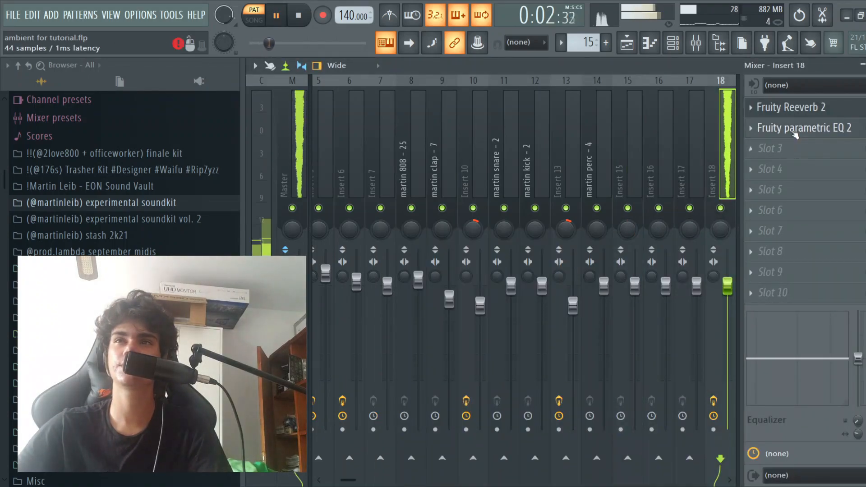
pyautogui.moveTo(704, 237); pyautogui.dragTo(660, 174)
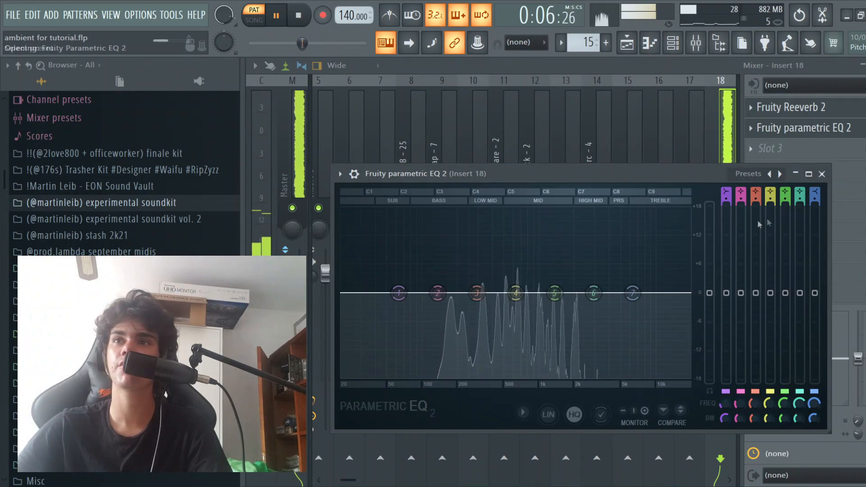
# Step: Switch Parametric EQ 2 to its next preset and move the lowest band up to about 200 Hz
pyautogui.click(780, 174)
pyautogui.moveTo(371, 300); pyautogui.dragTo(458, 293)
pyautogui.click(822, 174)
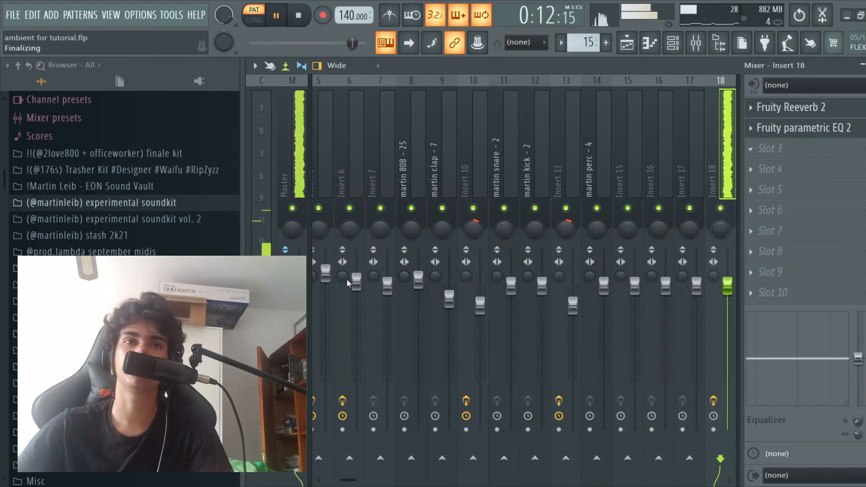
# Step: Load HalfTime into slot 3 of Insert 18 with a 1 Bar loop in 2x mode, and play the pattern through it
pyautogui.press('space')
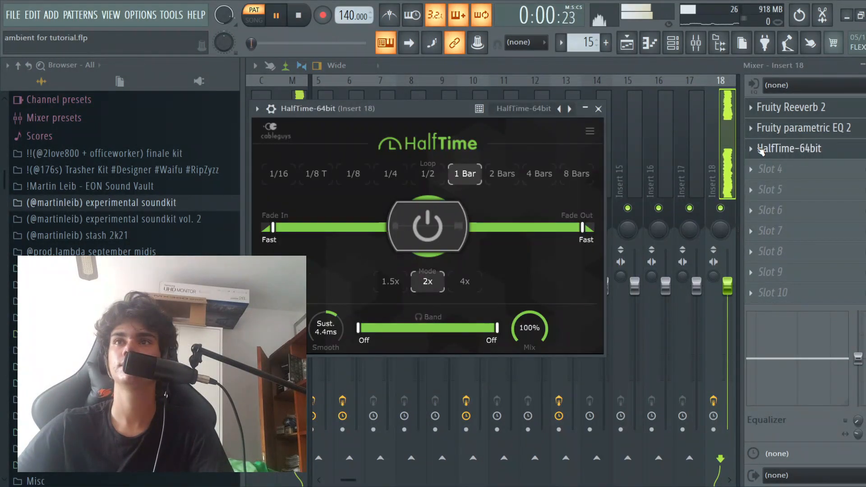
pyautogui.click(759, 151)
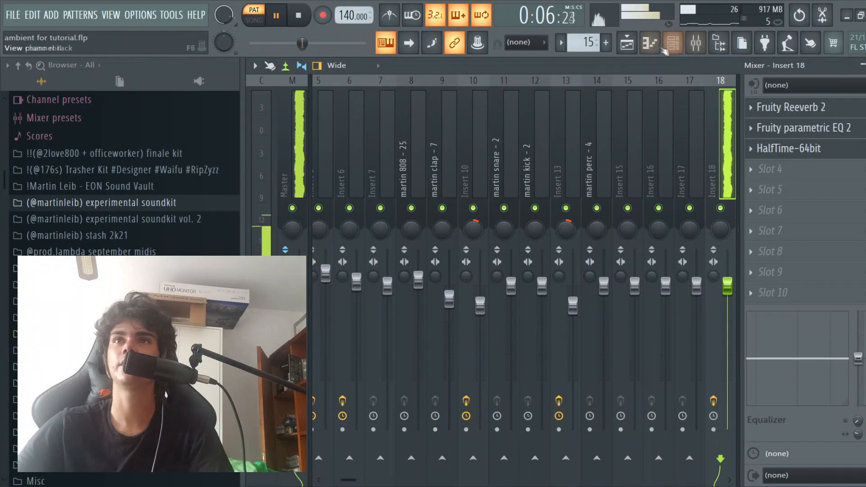
# Step: Place Pattern 15 on Track 14 at bar 9 of the playlist and play the song from there
pyautogui.click(627, 43)
pyautogui.click(472, 95)
pyautogui.scroll(-4, 485, 266)
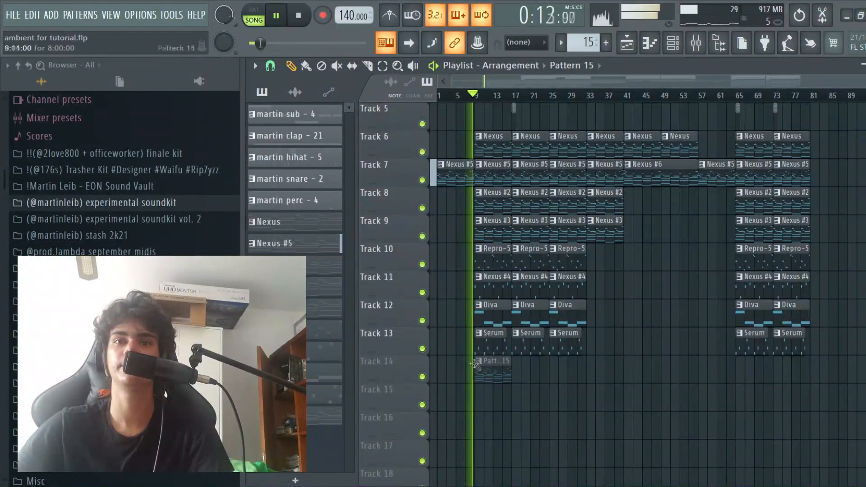
pyautogui.click(477, 368)
pyautogui.scroll(4, 476, 367)
pyautogui.scroll(3, 500, 207)
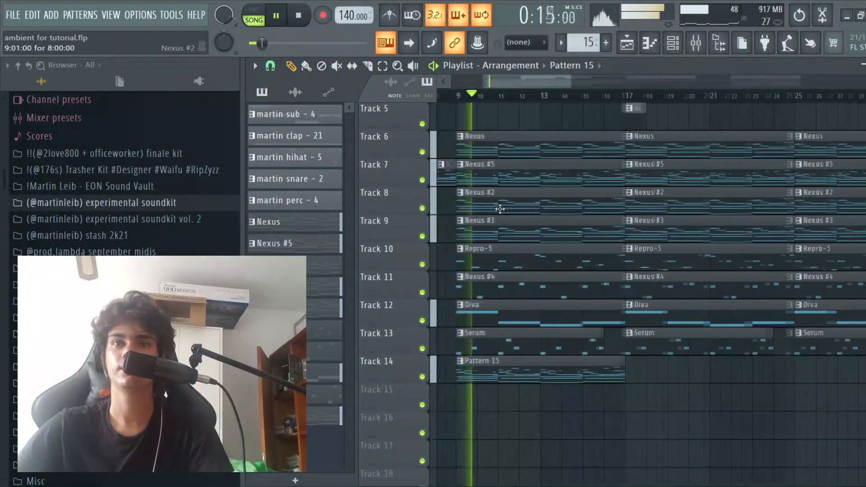
# Step: Stop the song, delete the ambient texture's channel and clear all effects from Insert 18
pyautogui.click(696, 43)
pyautogui.click(674, 48)
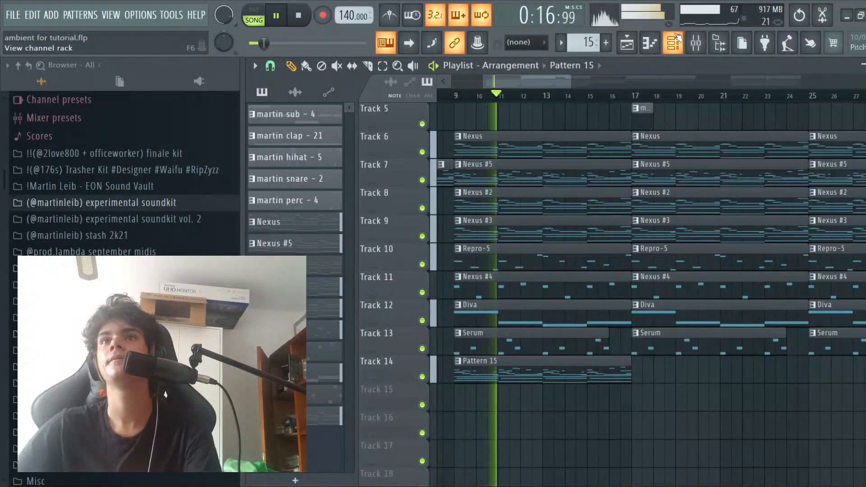
pyautogui.click(674, 49)
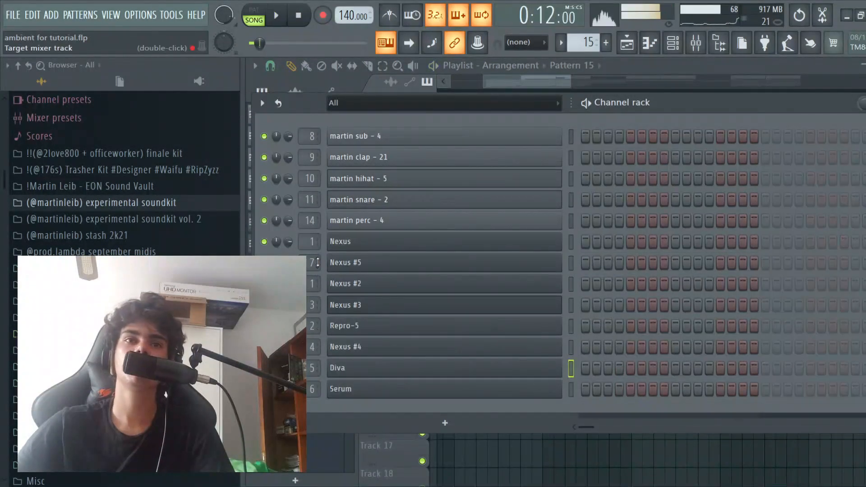
pyautogui.doubleClick(311, 262)
pyautogui.click(697, 152)
pyautogui.click(719, 152)
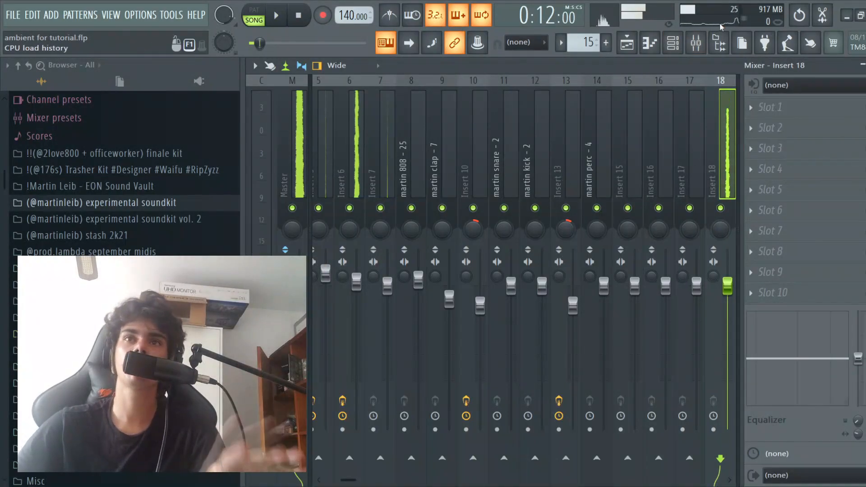
# Step: Add Xpand!2 as a new instrument channel to show its interface, and remove the channel again
pyautogui.click(628, 42)
pyautogui.scroll(-4, 612, 166)
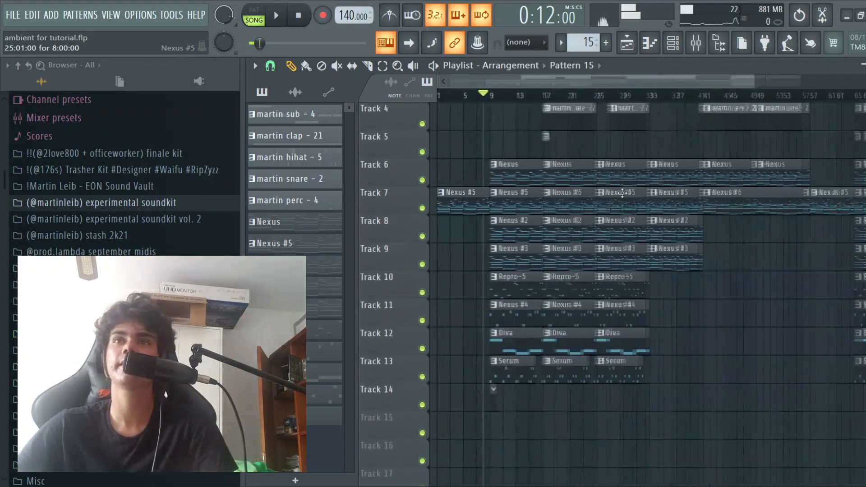
pyautogui.scroll(4, 622, 194)
pyautogui.scroll(-2, 627, 195)
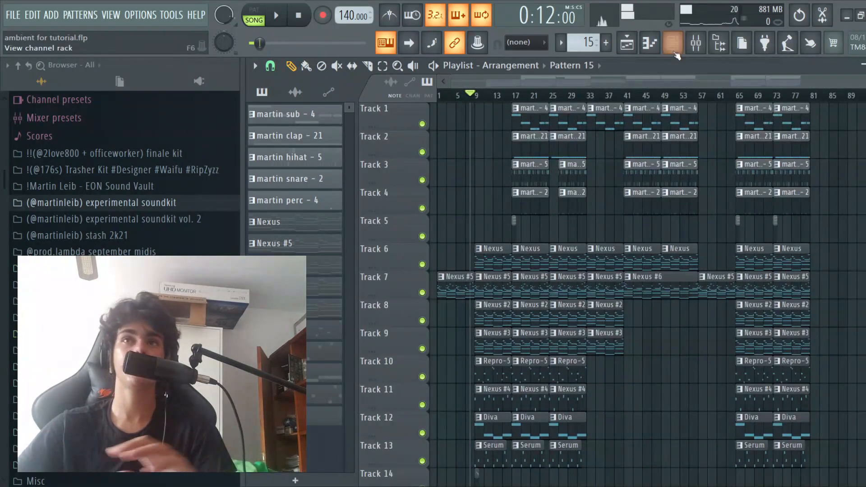
pyautogui.click(673, 43)
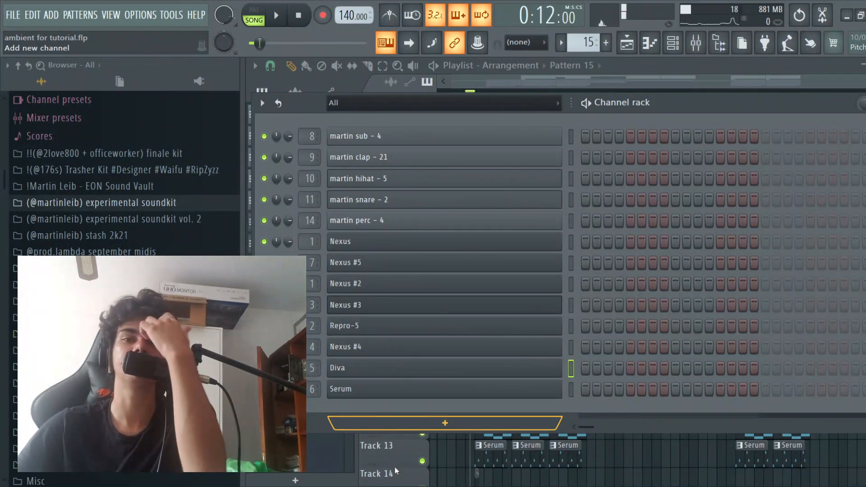
pyautogui.click(396, 466)
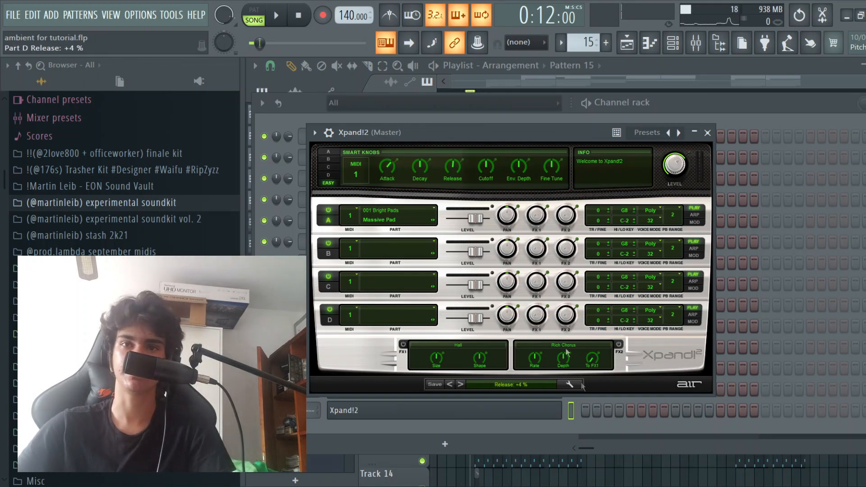
pyautogui.click(547, 414)
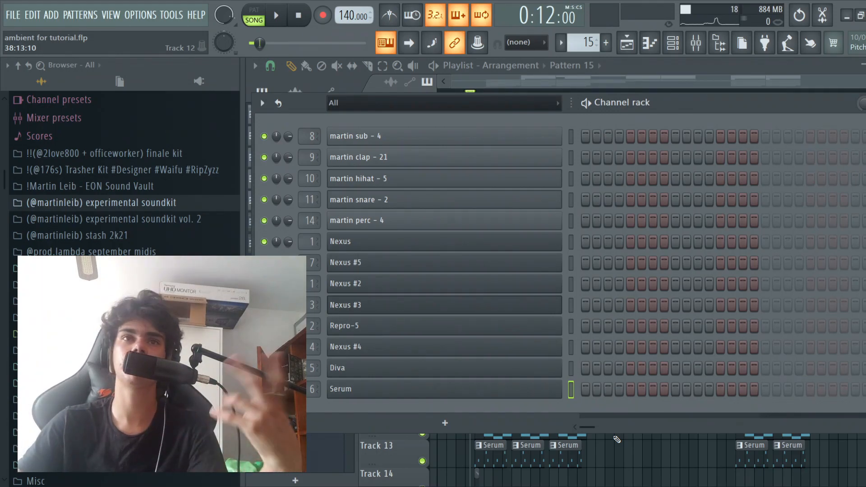
# Step: Close the channel rack and look over the full arrangement in the playlist
pyautogui.press('F6')
pyautogui.scroll(2, 612, 418)
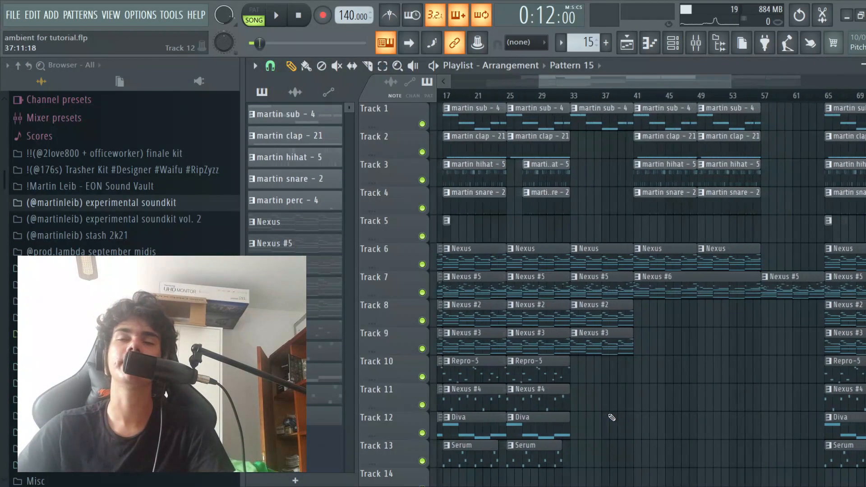
pyautogui.scroll(-3, 613, 418)
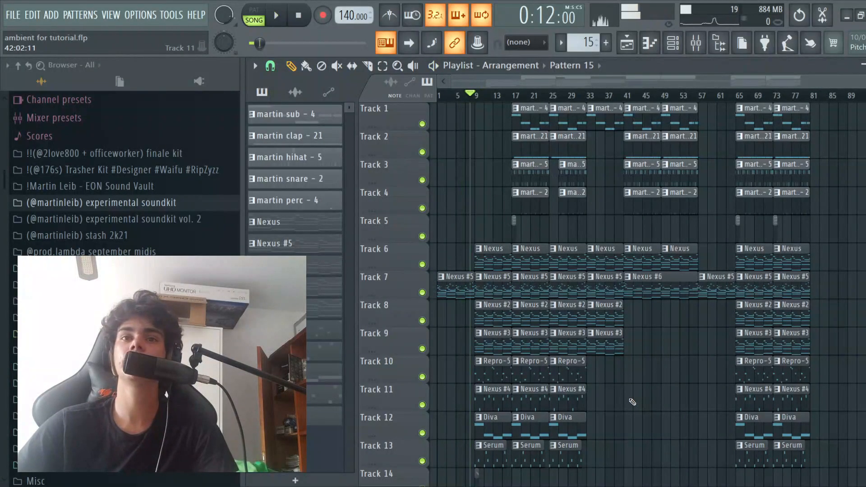